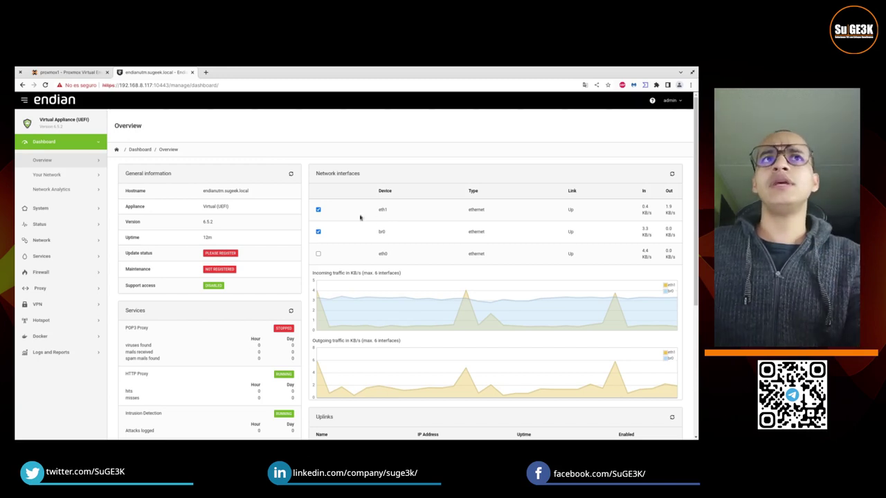
left_click_drag(201, 210, 234, 207)
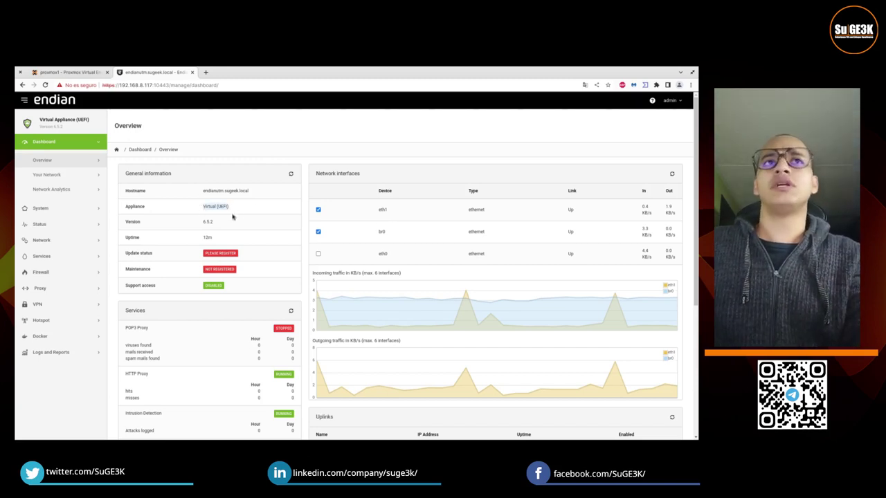
left_click_drag(199, 224, 216, 225)
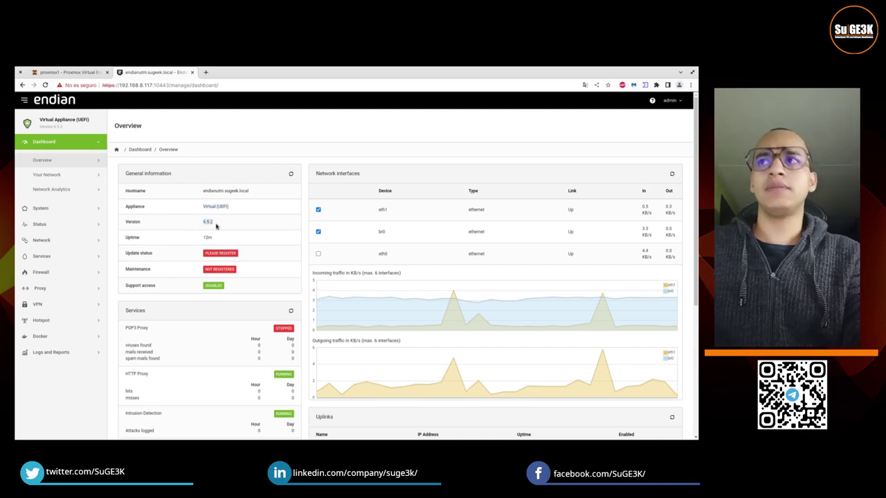
triple_click(146, 255)
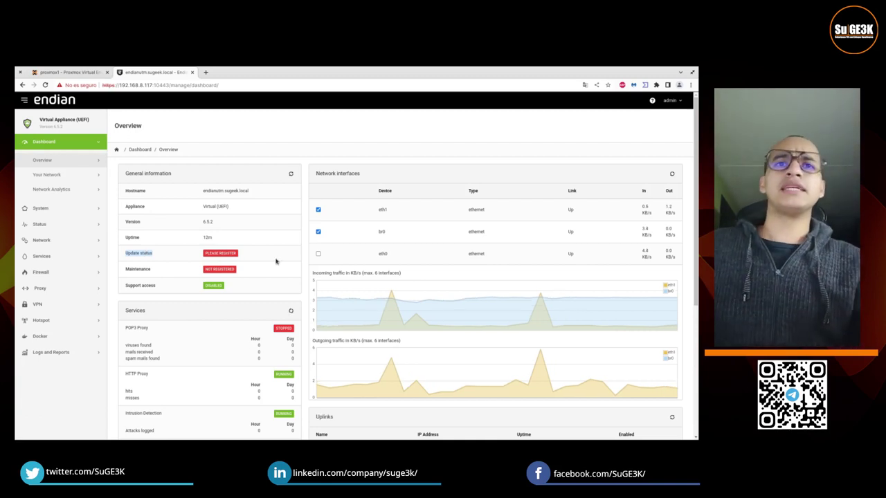
scroll(277, 256, "down", 2)
scroll(290, 256, "up", 2)
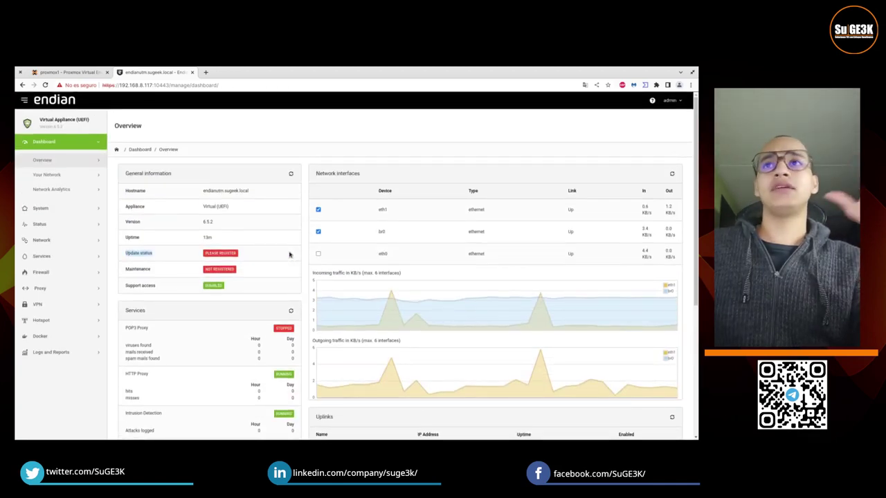
scroll(321, 263, "down", 3)
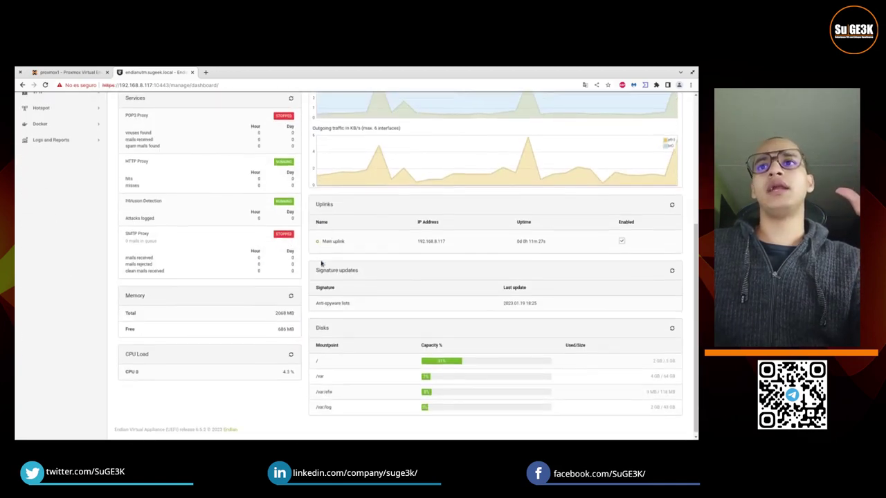
scroll(321, 263, "up", 1)
scroll(321, 263, "up", 3)
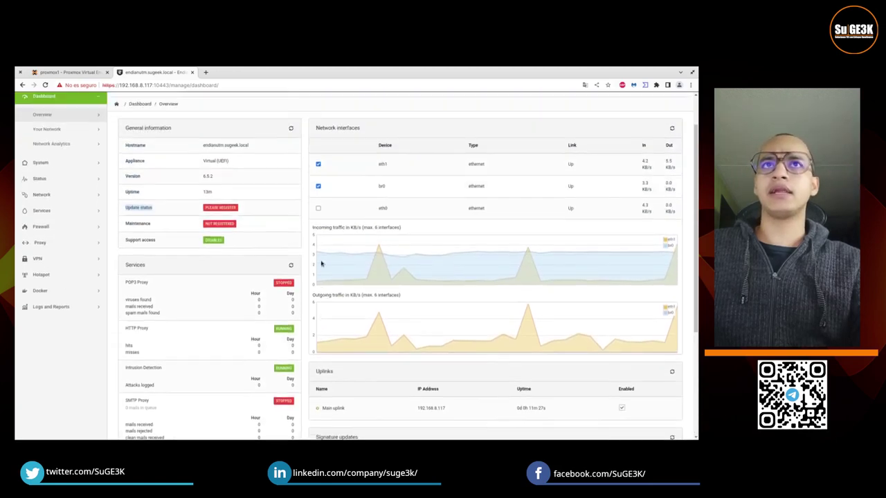
scroll(321, 263, "down", 3)
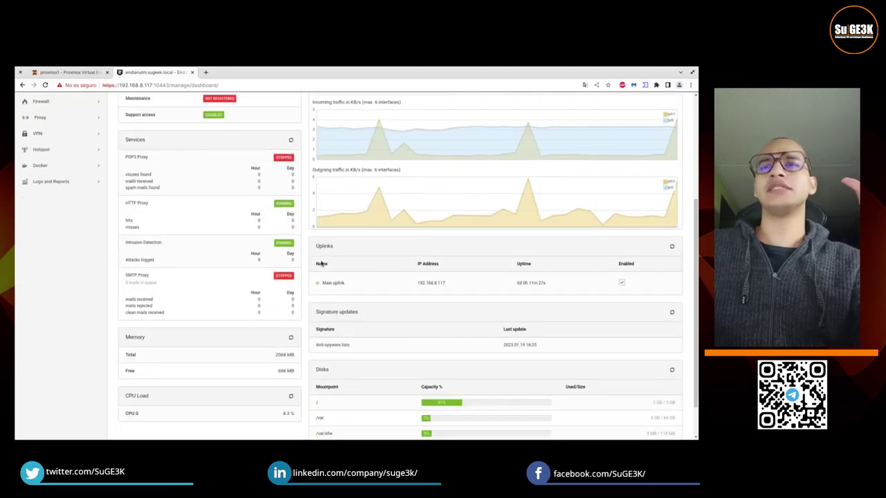
scroll(321, 263, "up", 3)
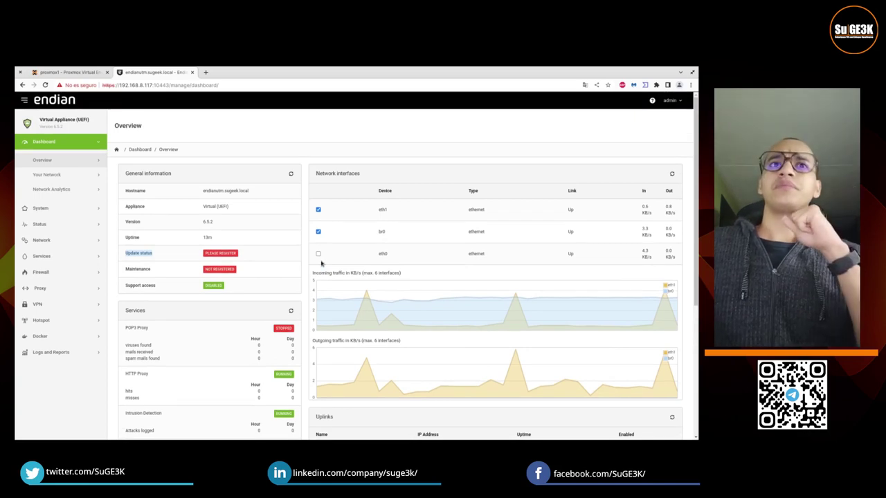
scroll(321, 263, "down", 3)
scroll(321, 263, "up", 3)
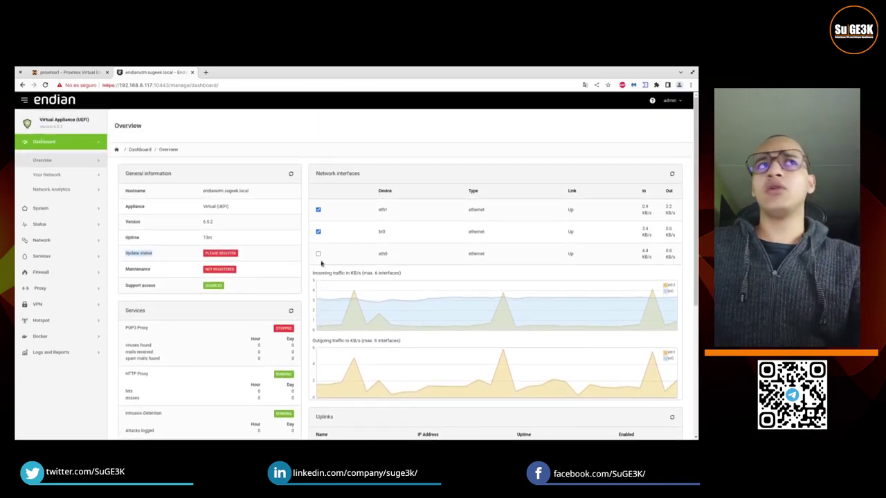
Open the Your network overview of connected devices with live download and upload
left_click(87, 178)
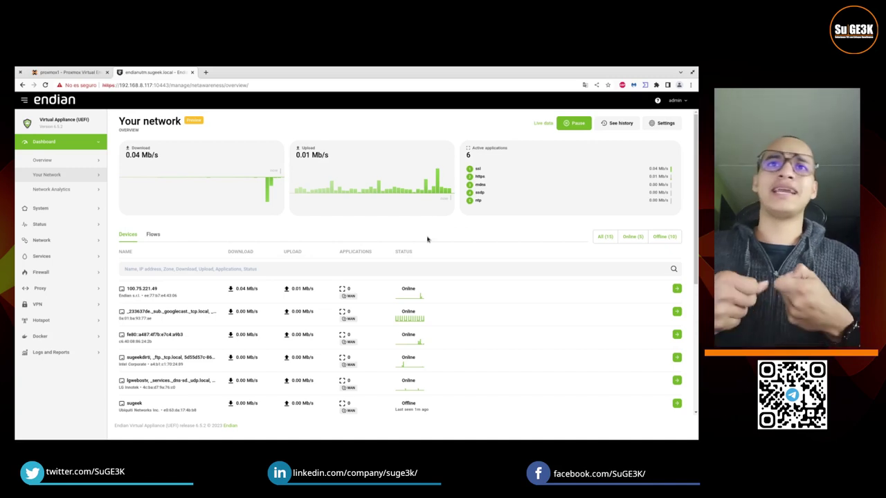
triple_click(193, 120)
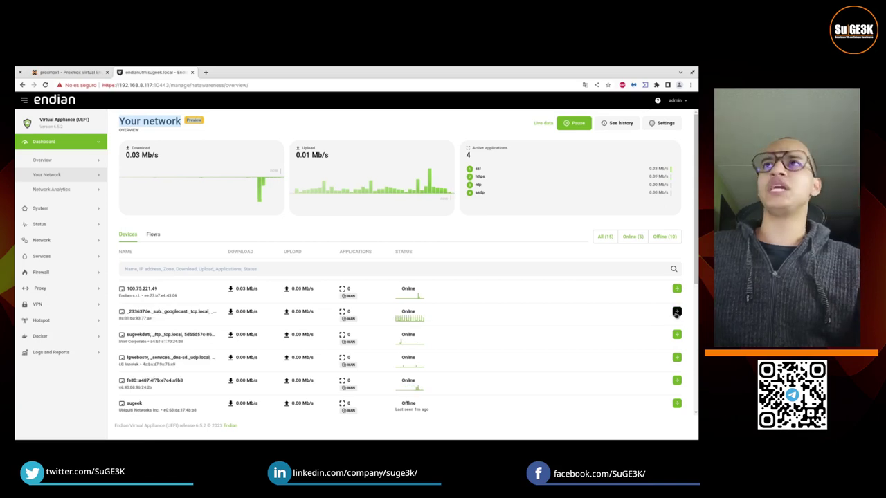
left_click(436, 317)
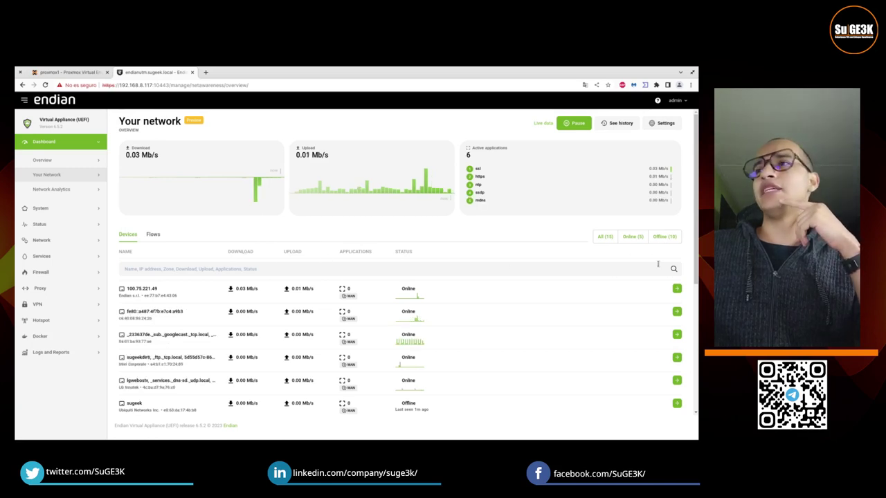
Browse the Info, Flows and Services details of device 100.75.221.49, then open network history
left_click(676, 289)
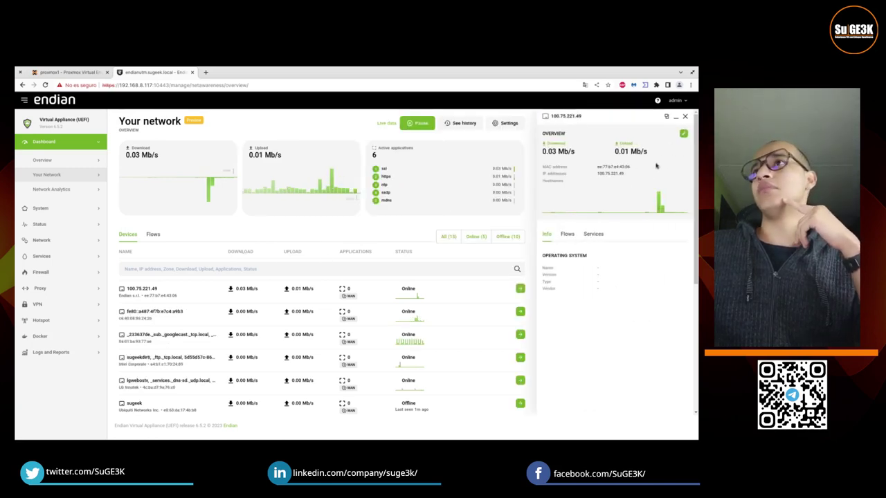
left_click(567, 235)
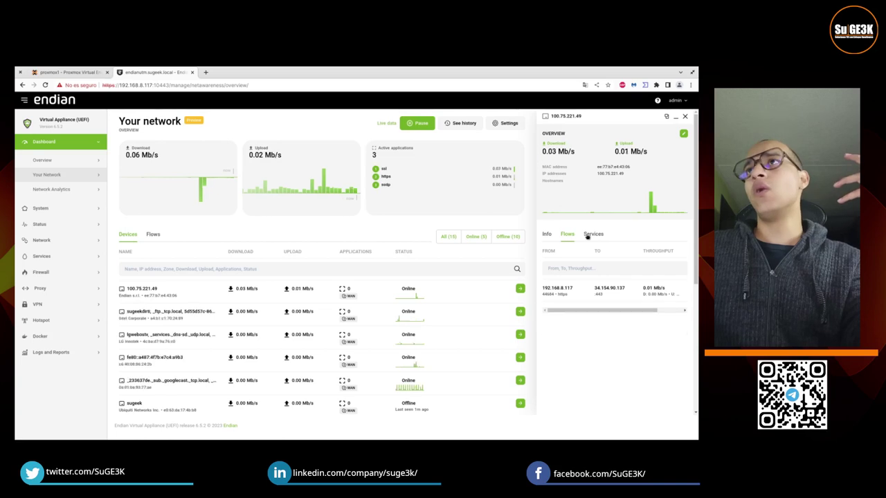
left_click(587, 236)
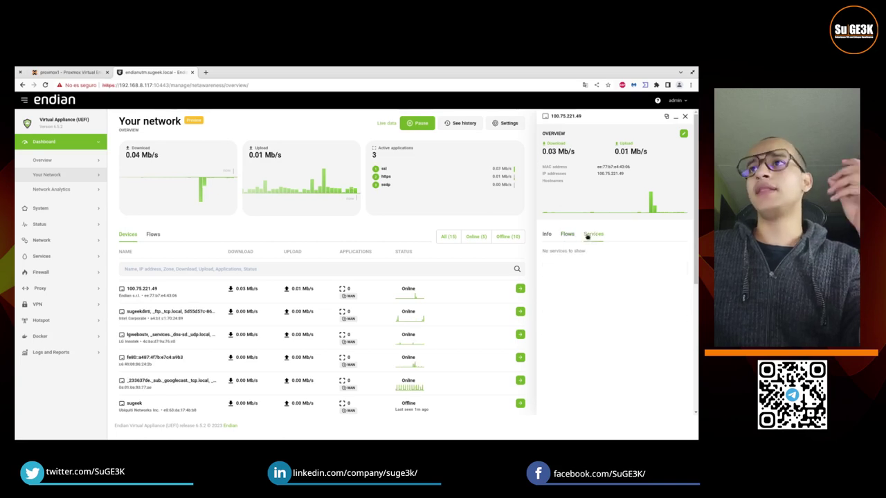
left_click(548, 236)
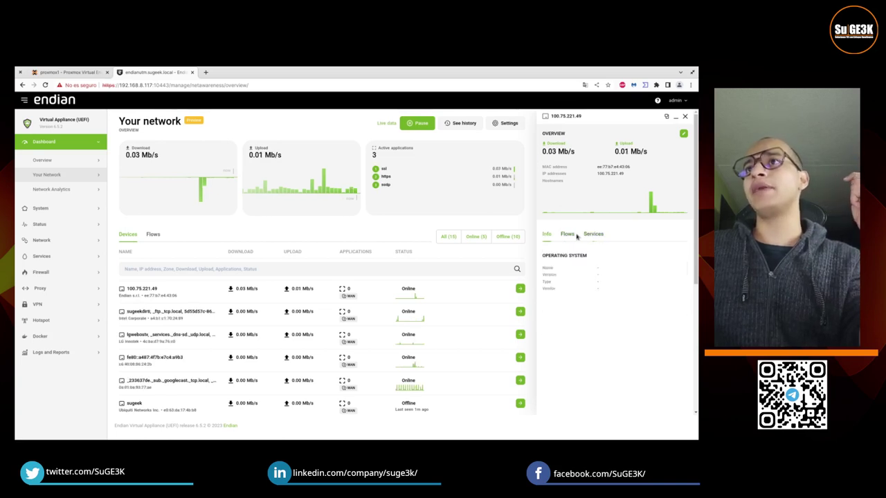
left_click(683, 133)
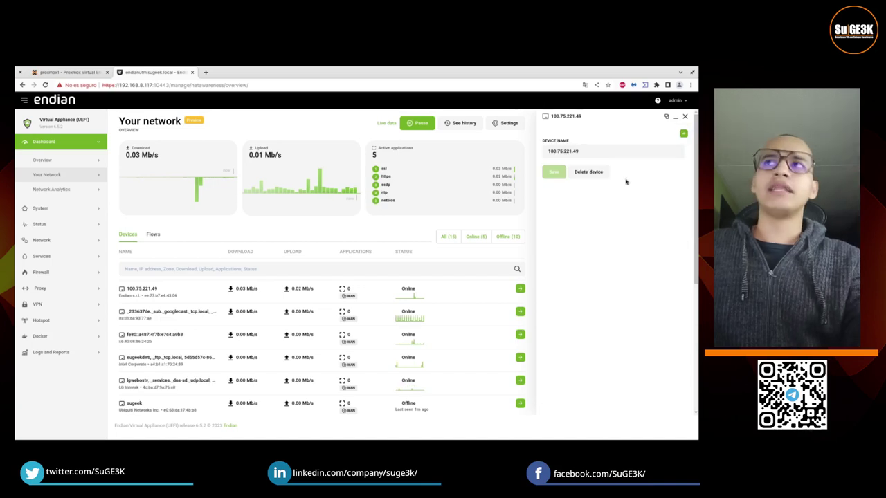
left_click(685, 117)
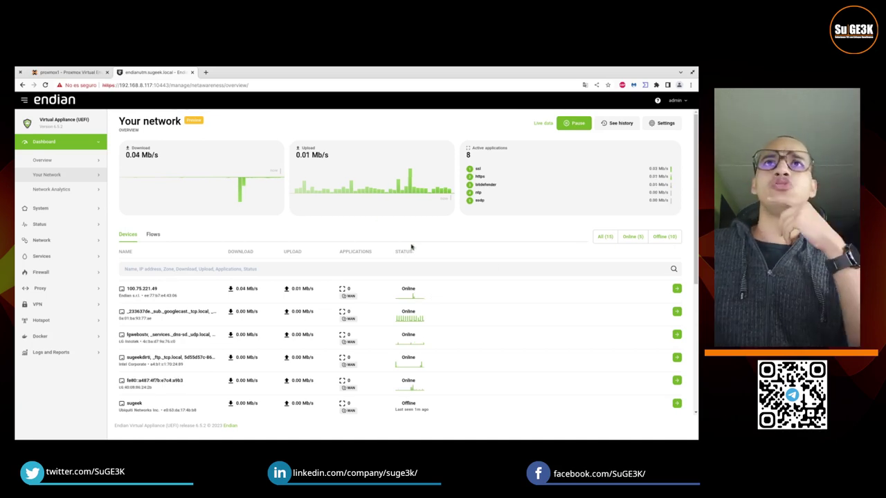
left_click(616, 122)
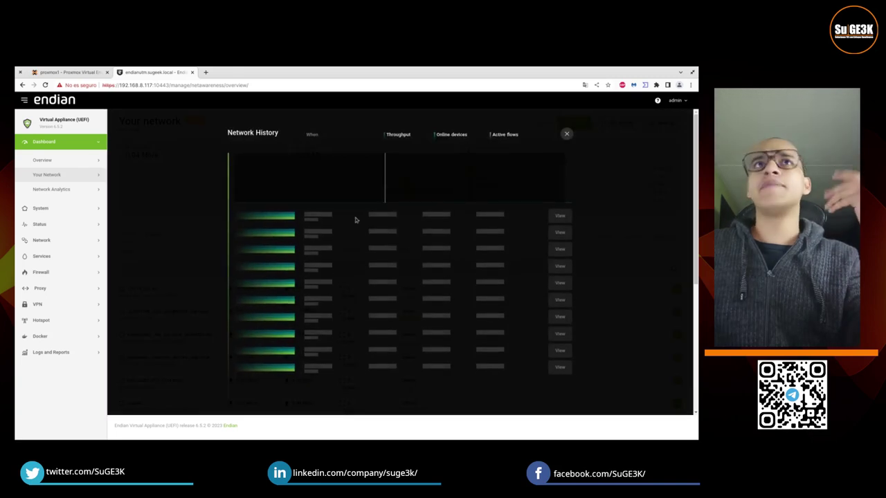
Close the network history and show Network Analytics with 10.32MB total traffic
left_click(566, 134)
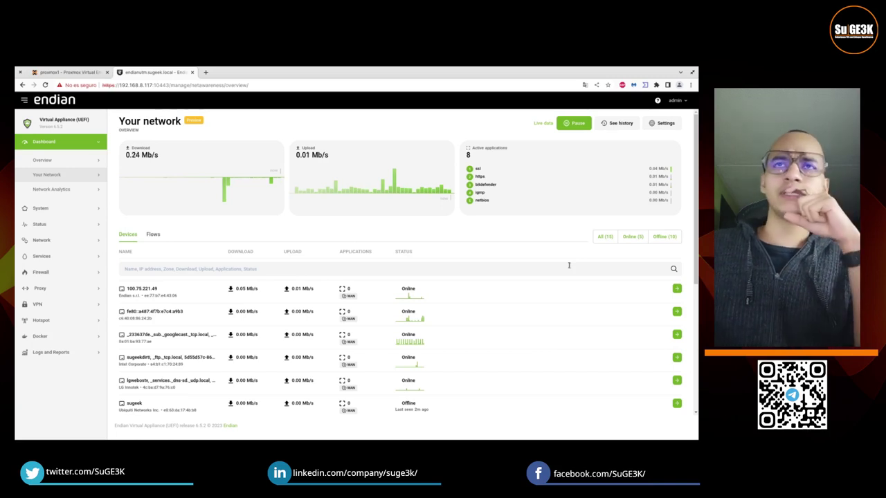
left_click(66, 193)
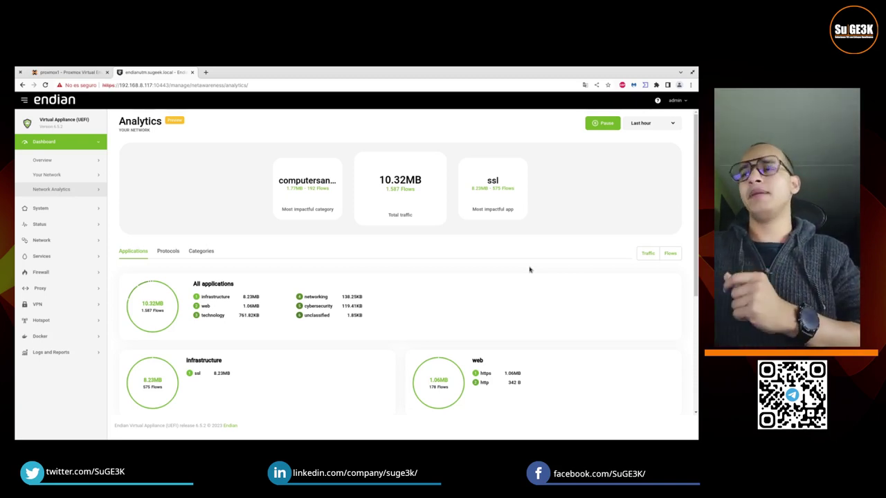
Compare analytics by flows and traffic across Protocols, Categories and Applications, then return to Your network
left_click(668, 256)
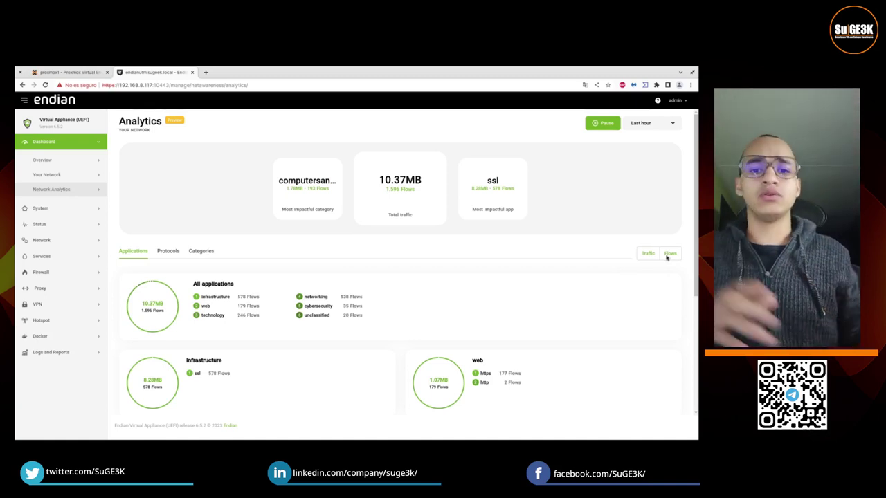
left_click(648, 254)
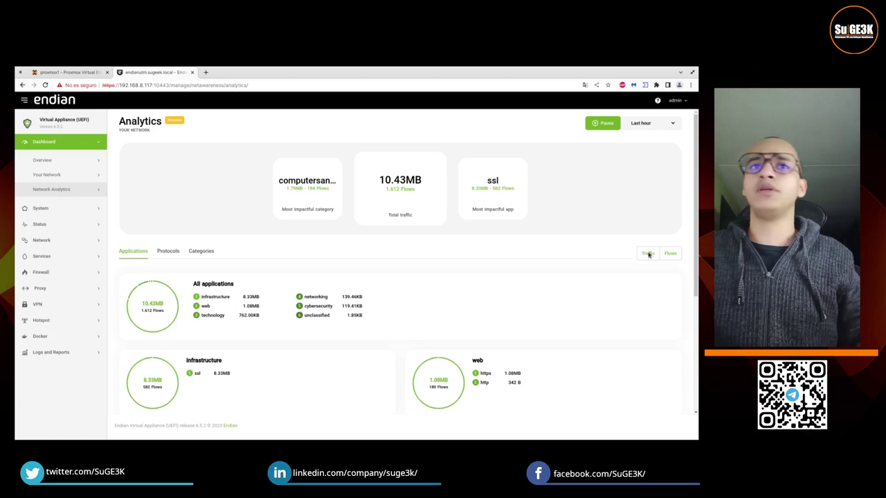
left_click(168, 254)
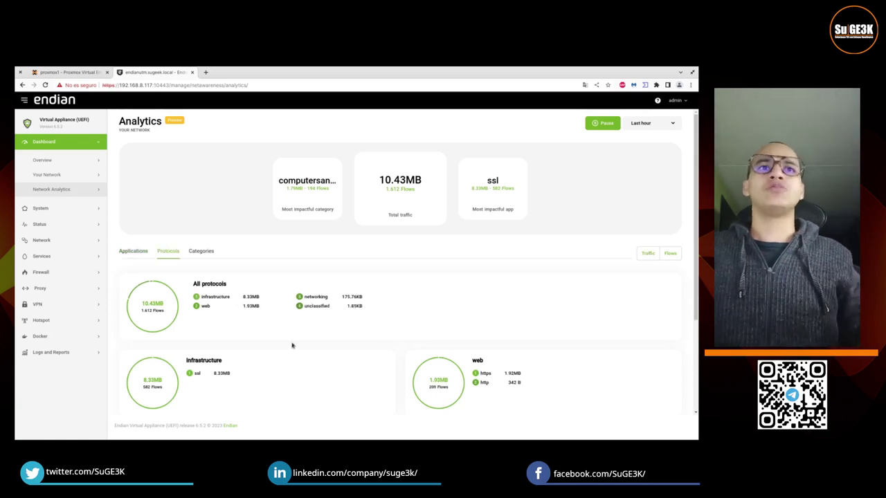
scroll(296, 350, "down", 3)
scroll(301, 356, "up", 3)
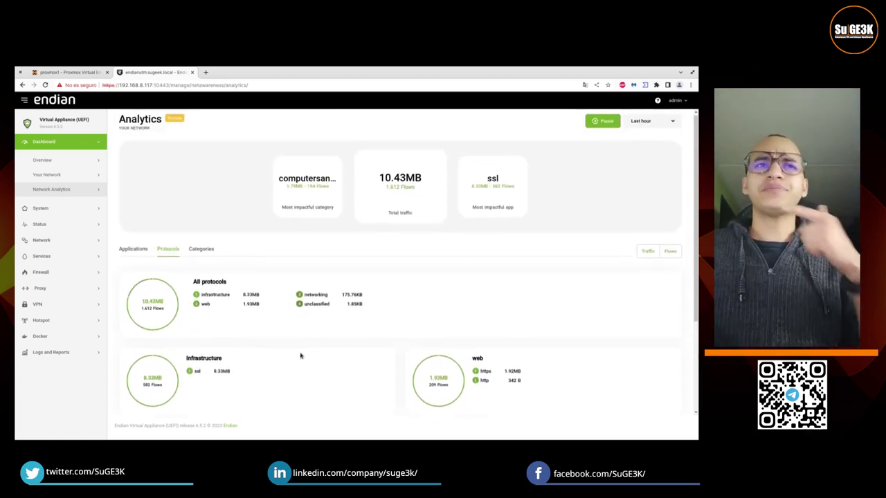
left_click(201, 251)
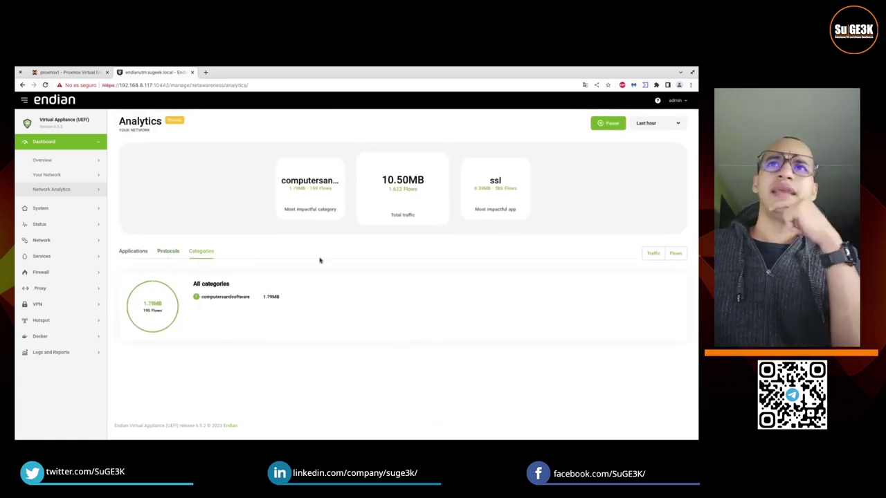
left_click(134, 253)
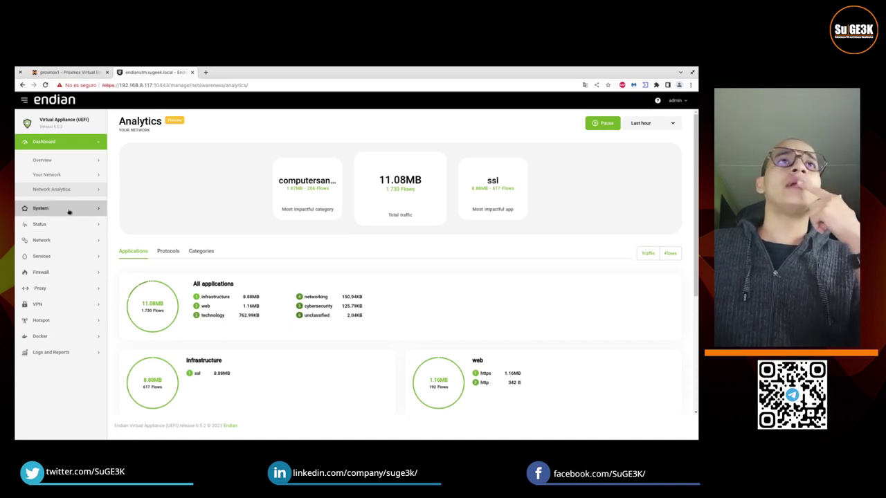
left_click(69, 209)
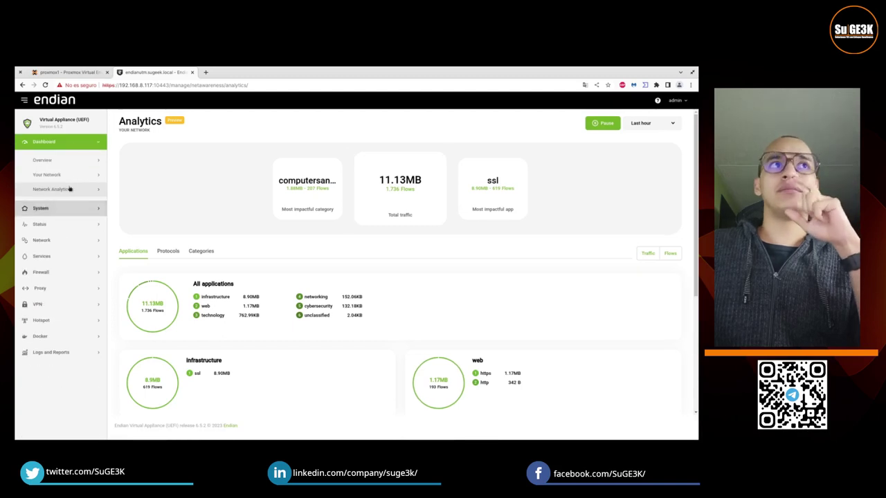
left_click(72, 175)
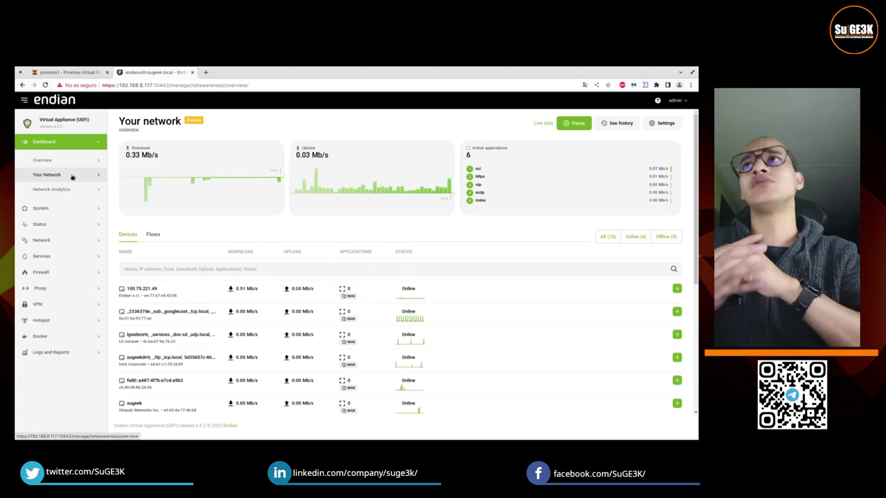
Expand System in the sidebar and open Users, listing only the admin account
left_click(72, 208)
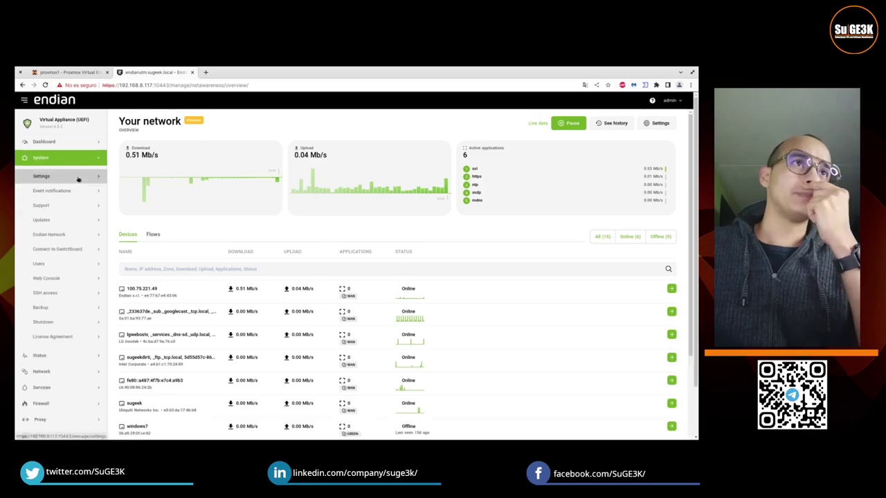
left_click(59, 265)
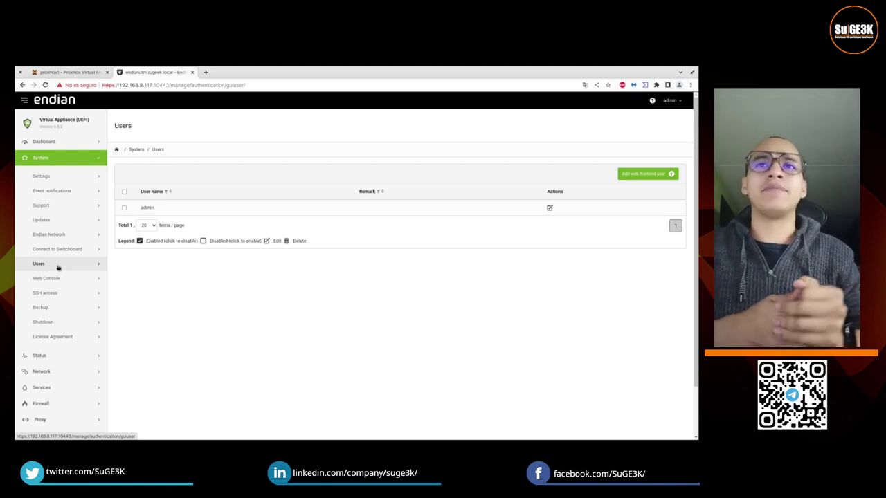
Open the Add web frontend user form and browse the GUI Profile options without saving
left_click(646, 174)
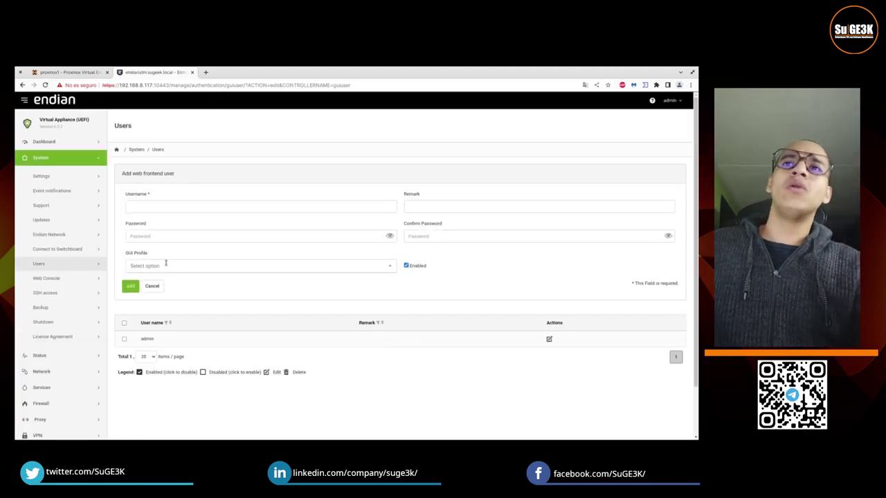
left_click(170, 265)
type("ss")
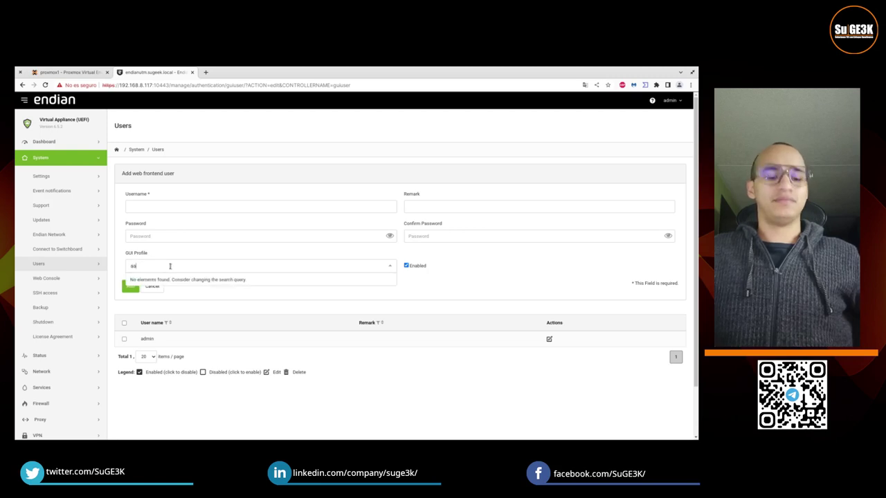
key("Escape")
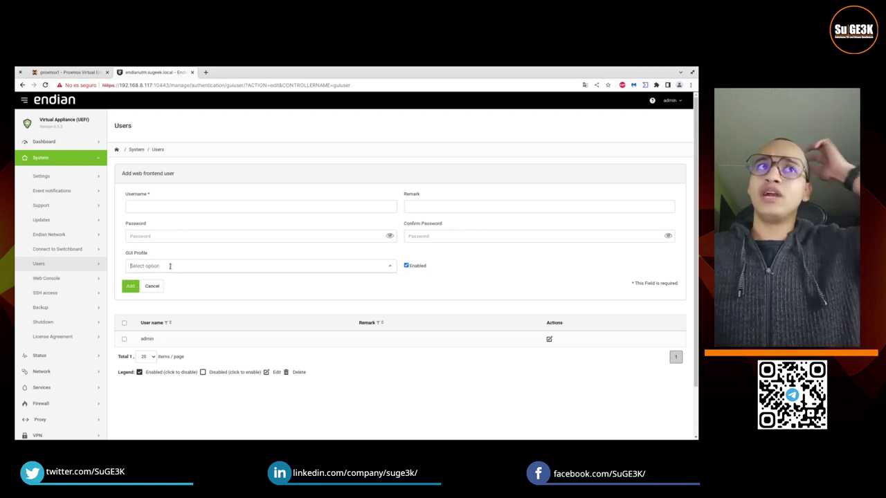
left_click(170, 265)
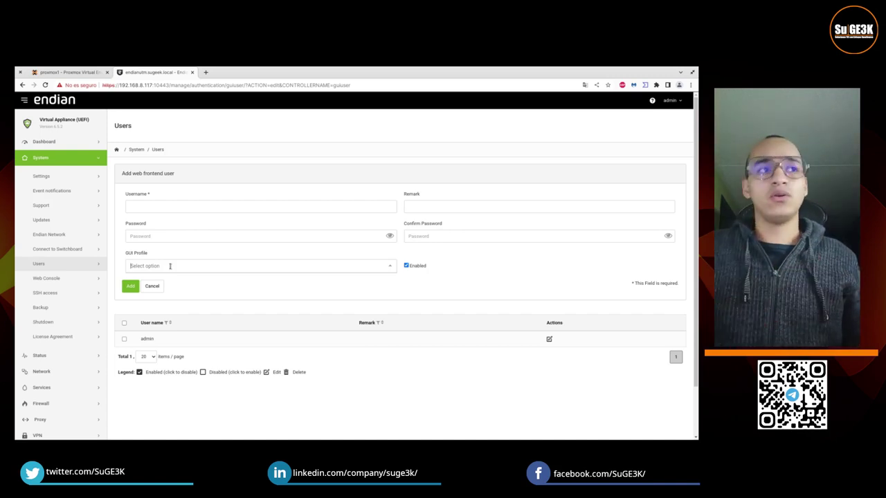
scroll(70, 269, "down", 2)
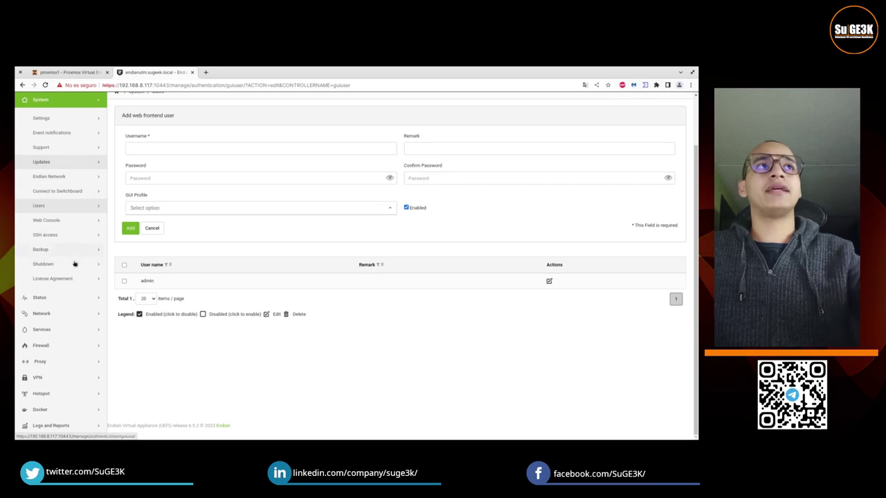
scroll(74, 264, "up", 2)
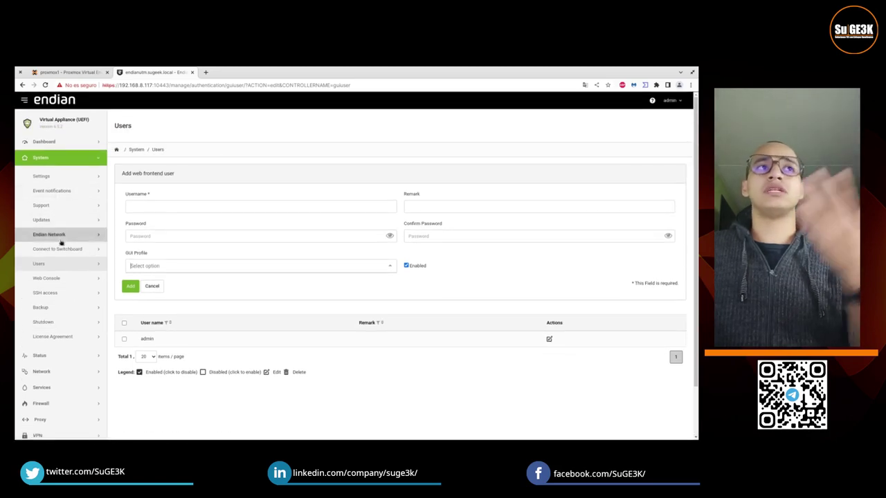
left_click(90, 272)
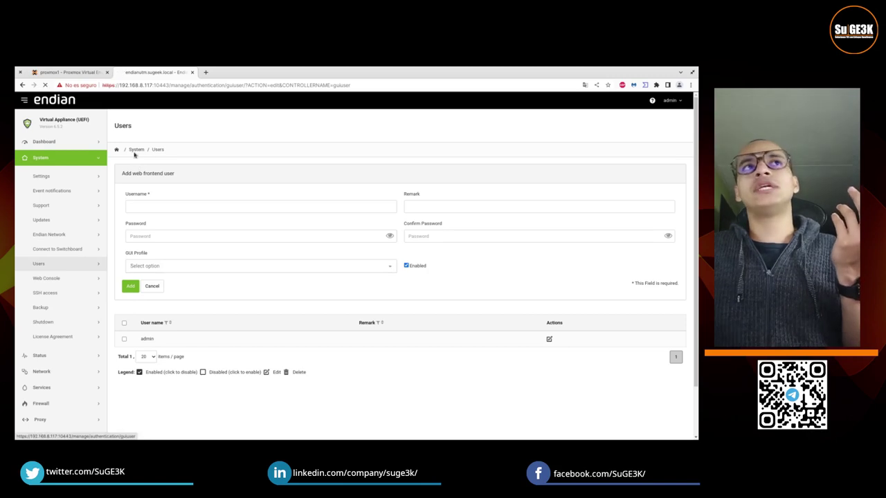
Review System Settings tabs: localization, outgoing mail, upstream proxy and management certificate
left_click(136, 151)
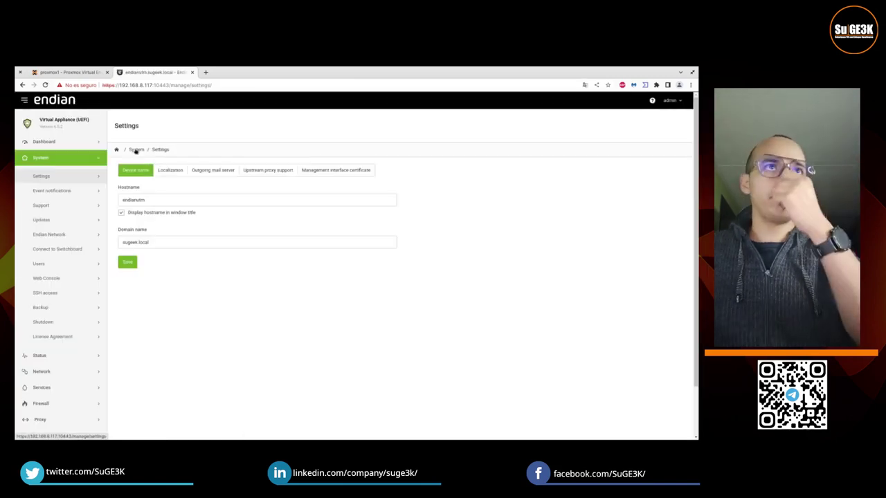
left_click(169, 171)
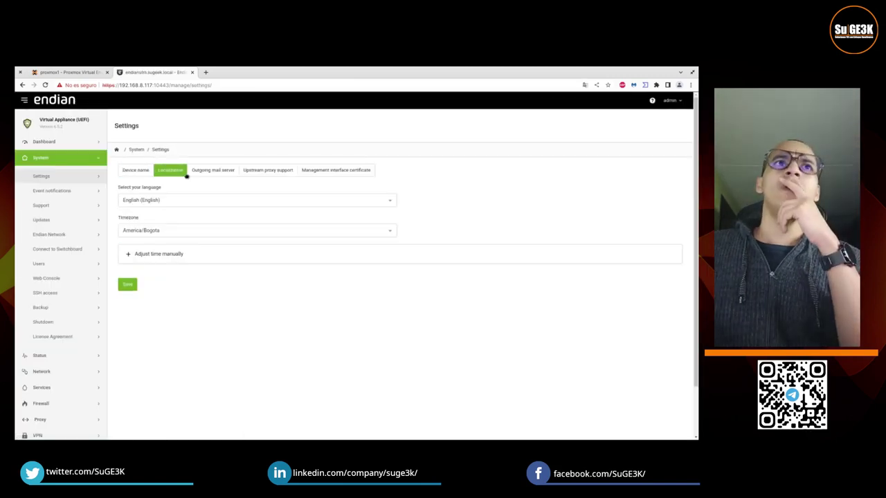
left_click(213, 170)
left_click(263, 171)
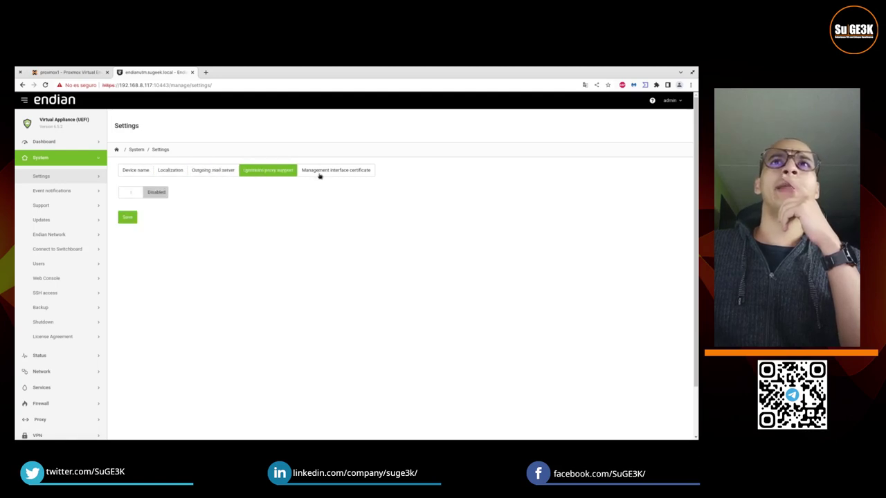
left_click(320, 171)
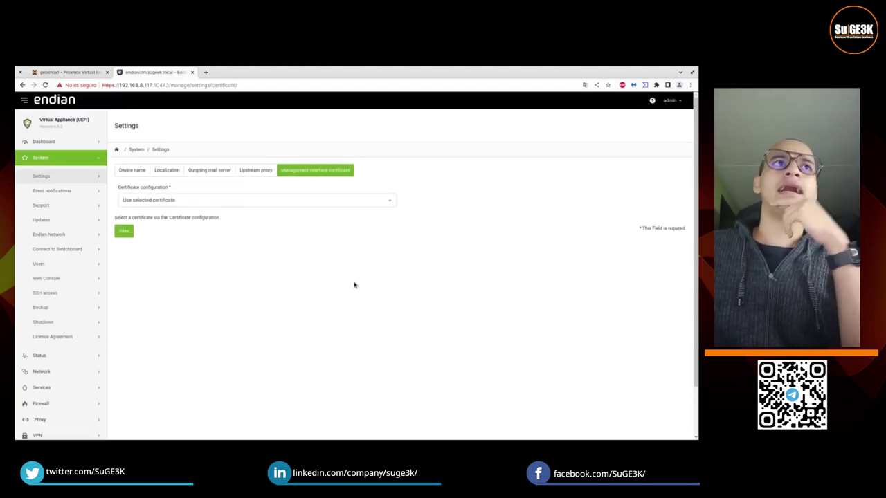
Return to Users, then open the Event notifications settings page
left_click(76, 268)
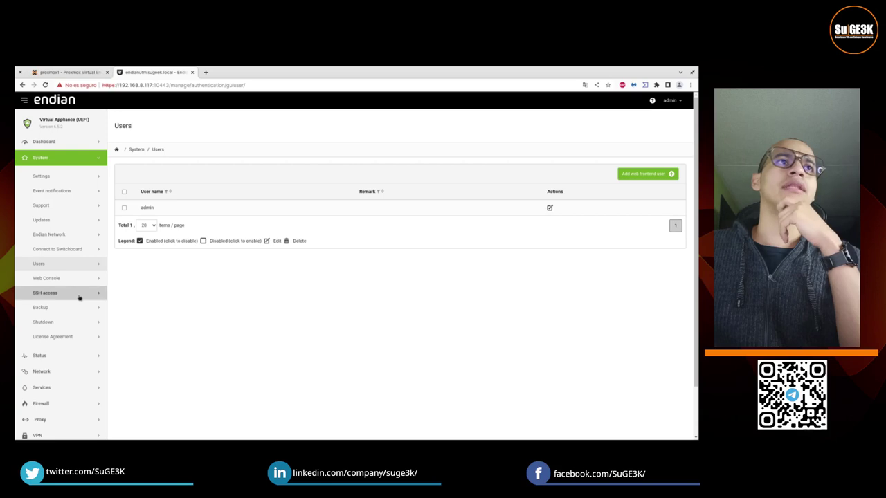
left_click(85, 147)
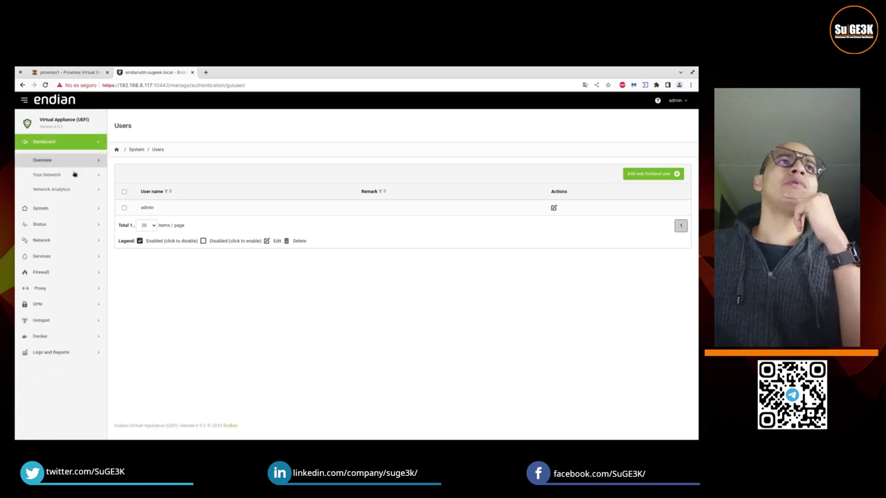
left_click(74, 203)
left_click(63, 176)
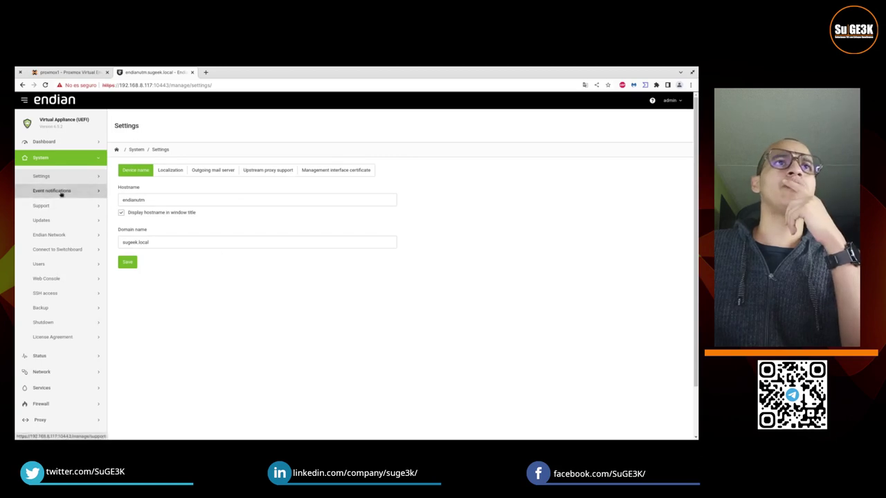
left_click(55, 190)
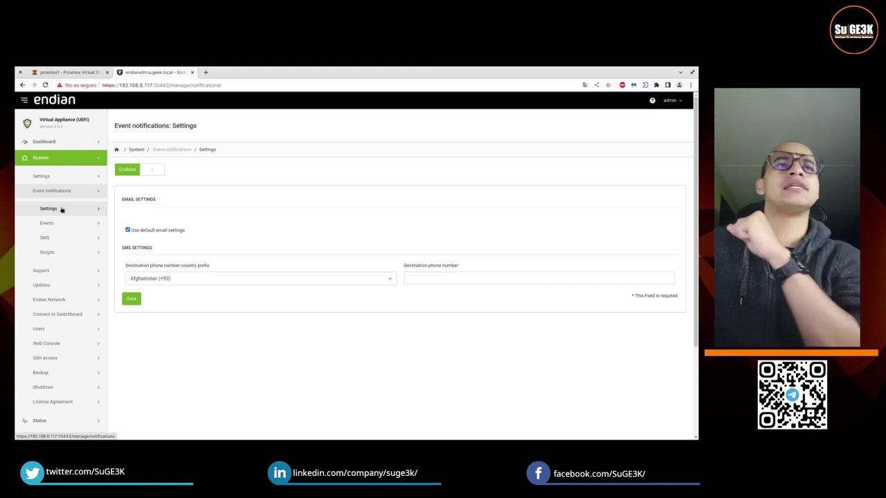
Review both pages of the 34 notification events, then open the Support page
left_click(66, 224)
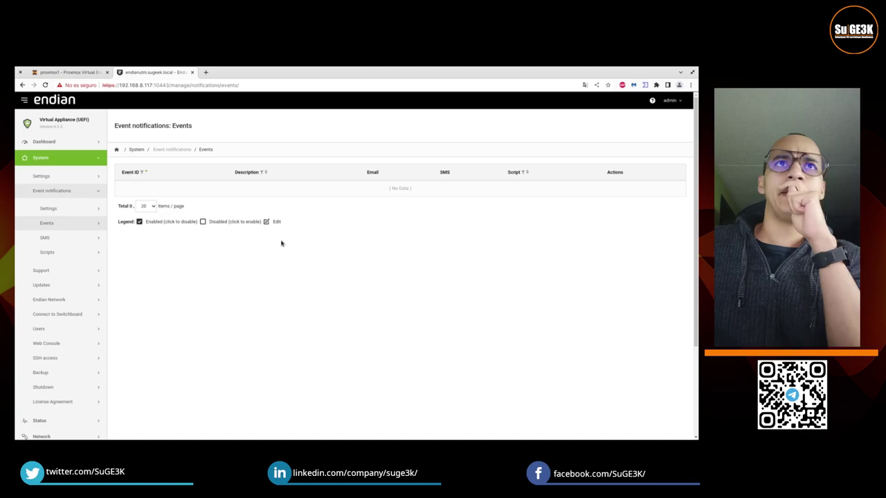
scroll(447, 277, "down", 3)
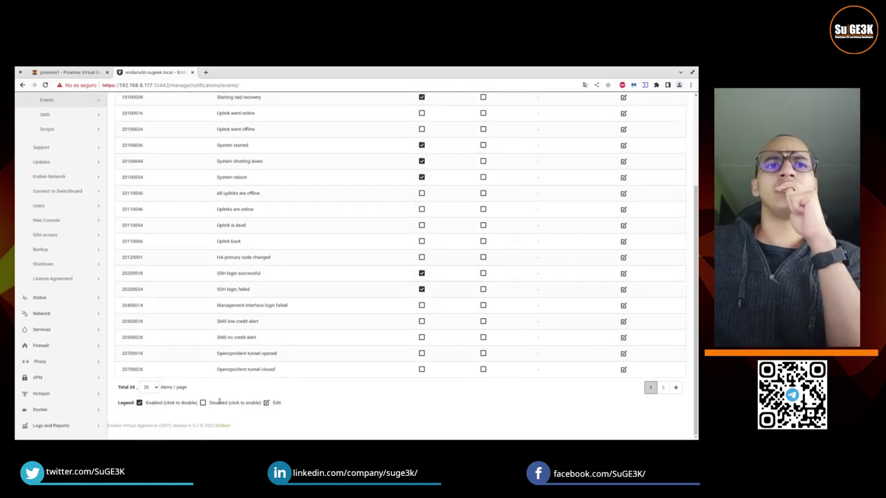
left_click(662, 388)
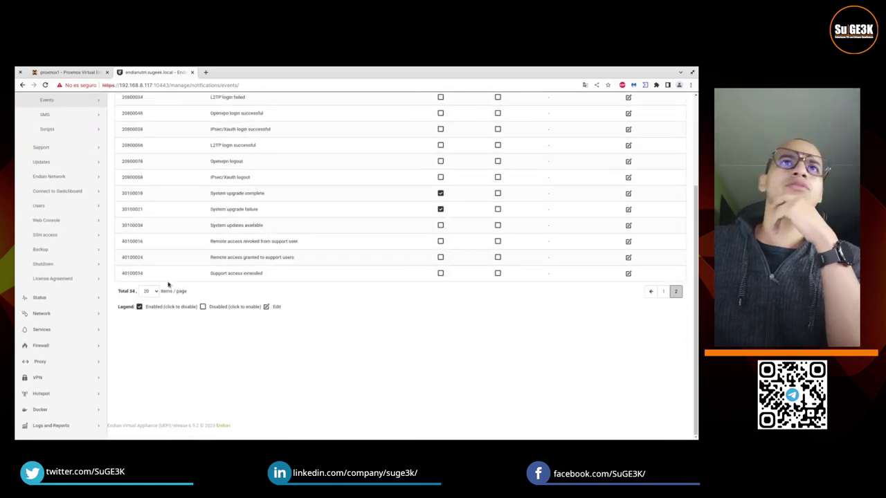
scroll(302, 267, "up", 1)
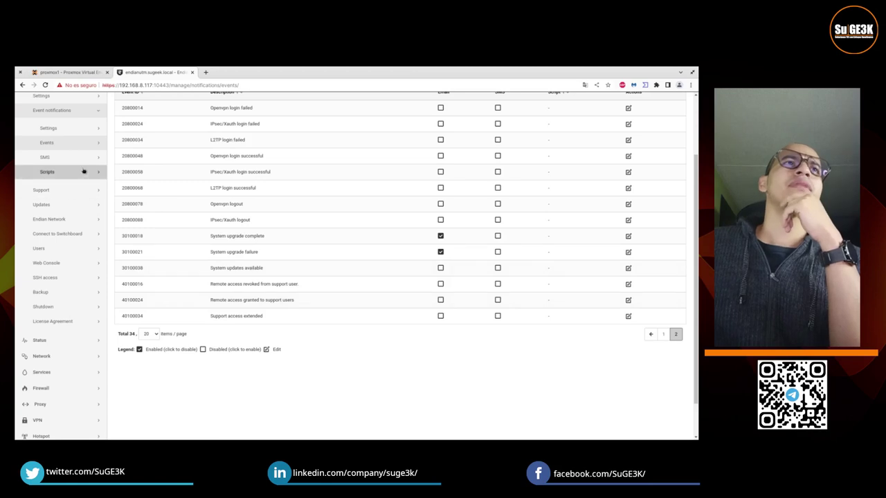
left_click(66, 190)
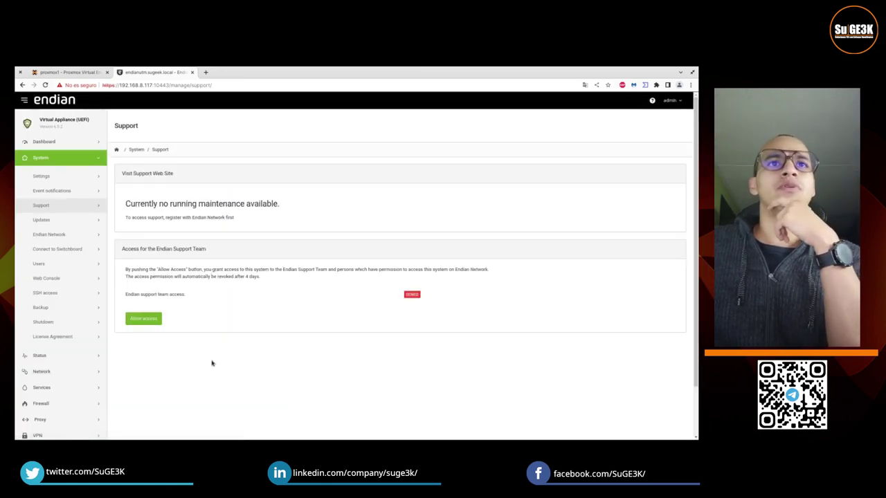
Browse Updates, Subscriptions, Switchboard and Users pages, ending on the Web Console terminal
left_click(79, 221)
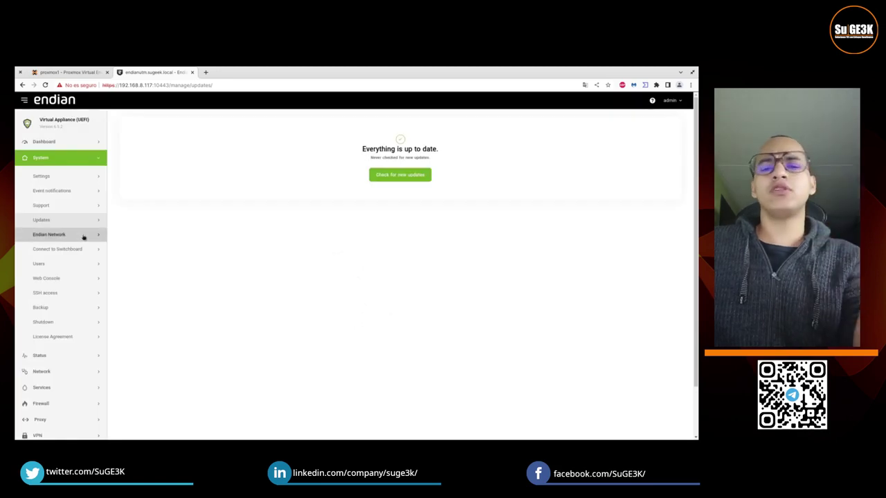
left_click(84, 236)
left_click(86, 256)
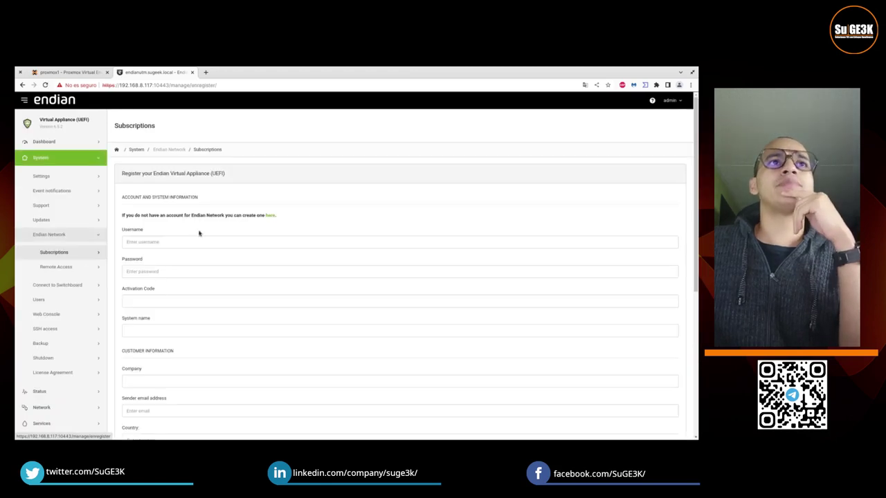
left_click(61, 285)
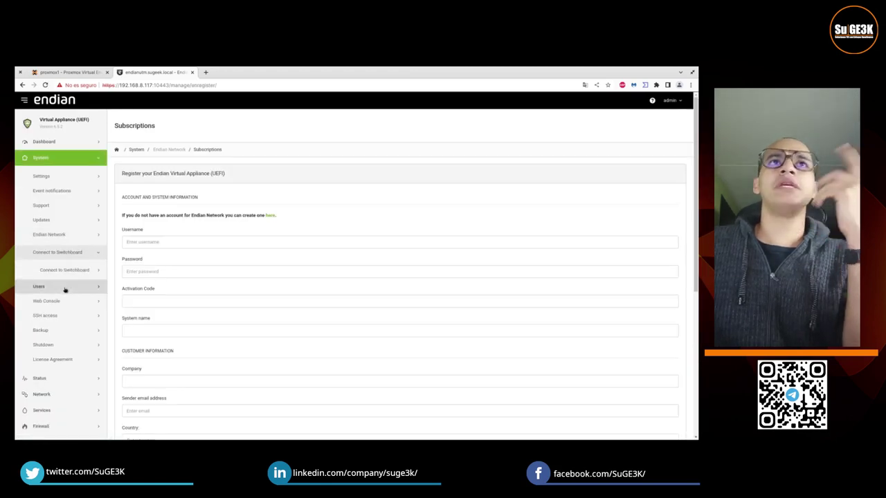
left_click(74, 270)
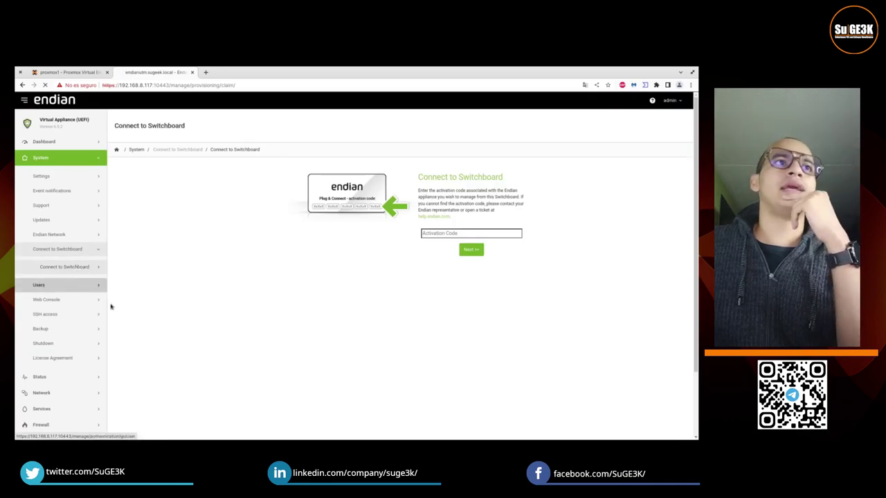
left_click(69, 285)
left_click(69, 278)
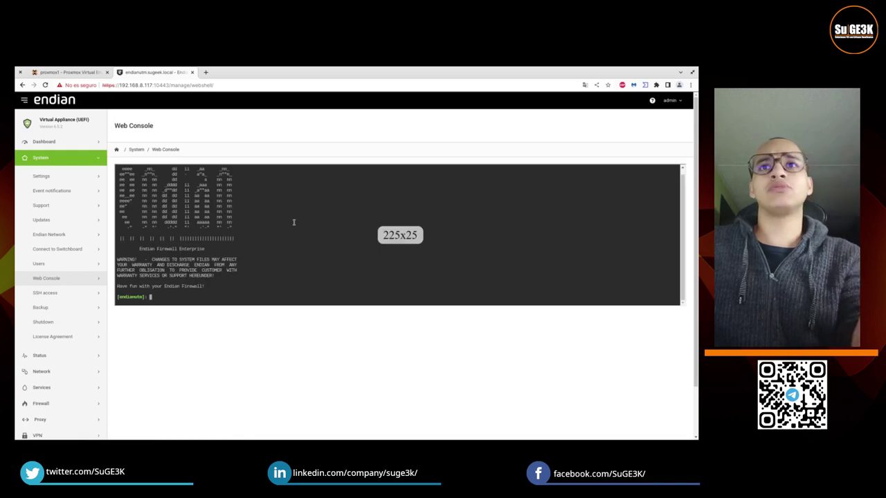
Leave the web console to view SSH access and SSH root password pages, then Backup
left_click(71, 292)
left_click(67, 313)
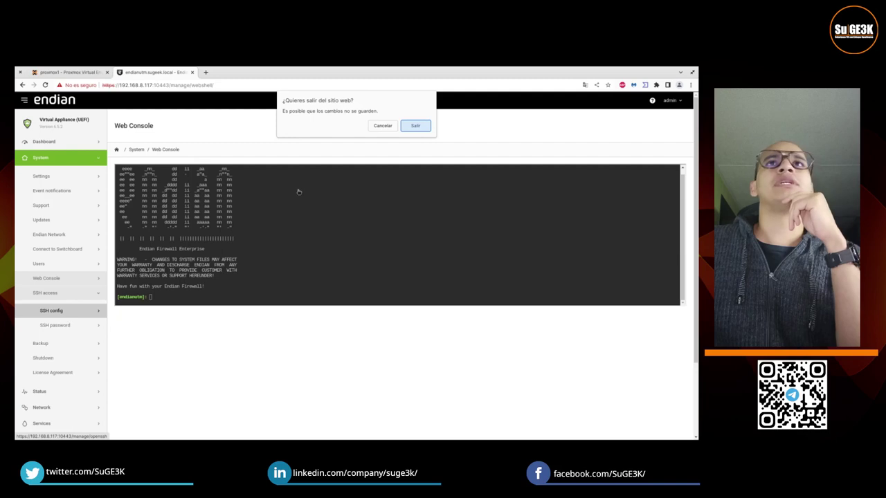
left_click(415, 126)
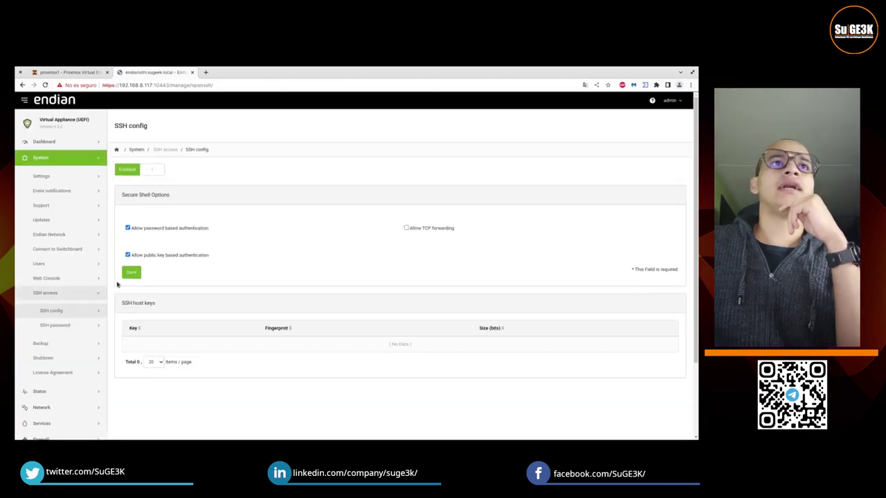
scroll(248, 323, "down", 3)
scroll(249, 336, "up", 1)
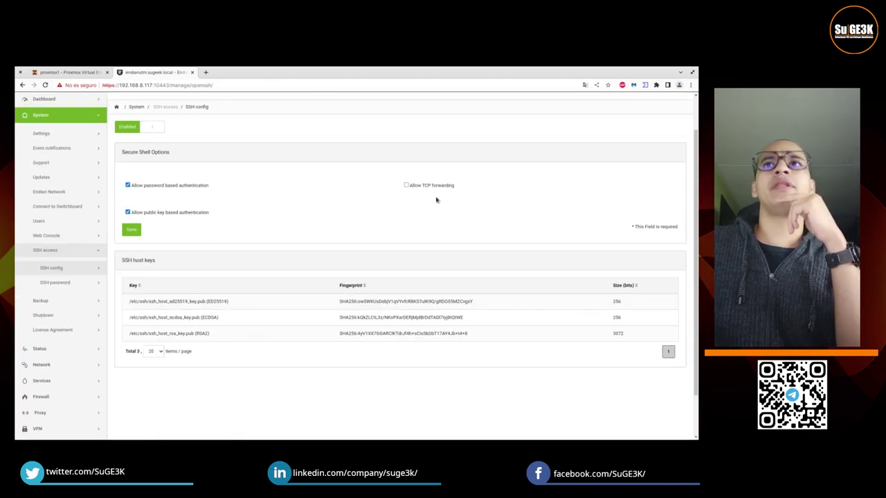
left_click(62, 282)
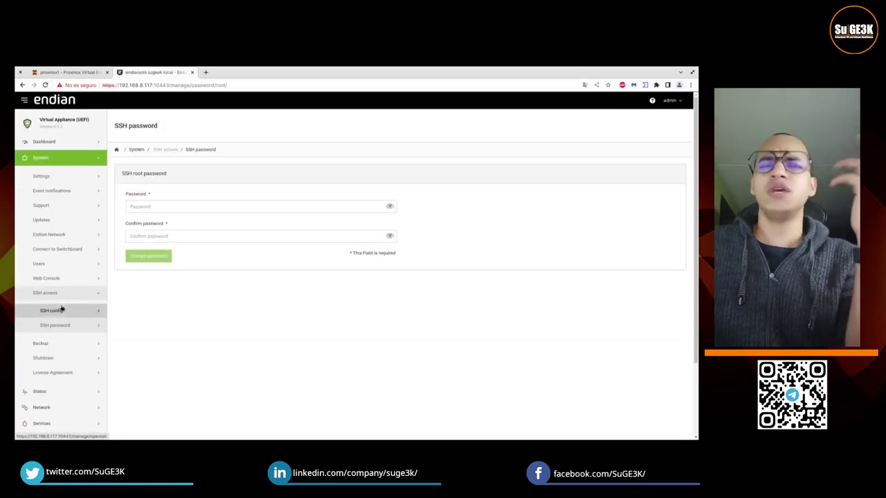
left_click(65, 344)
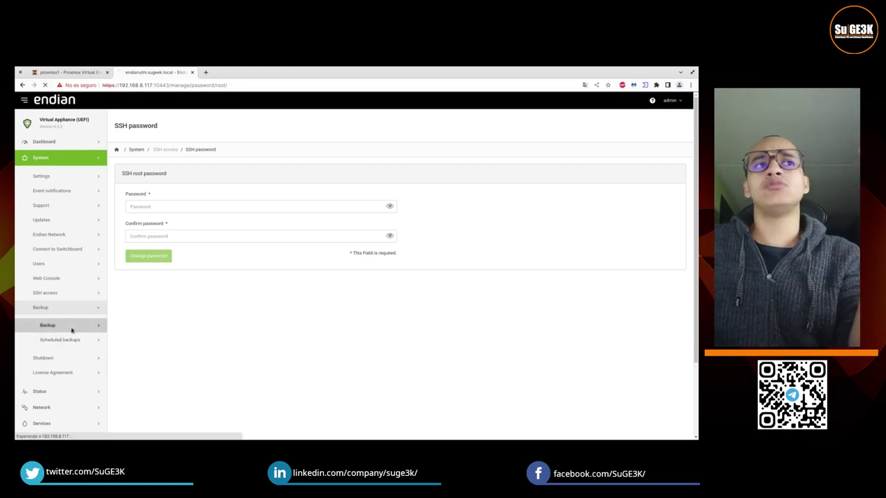
left_click(71, 329)
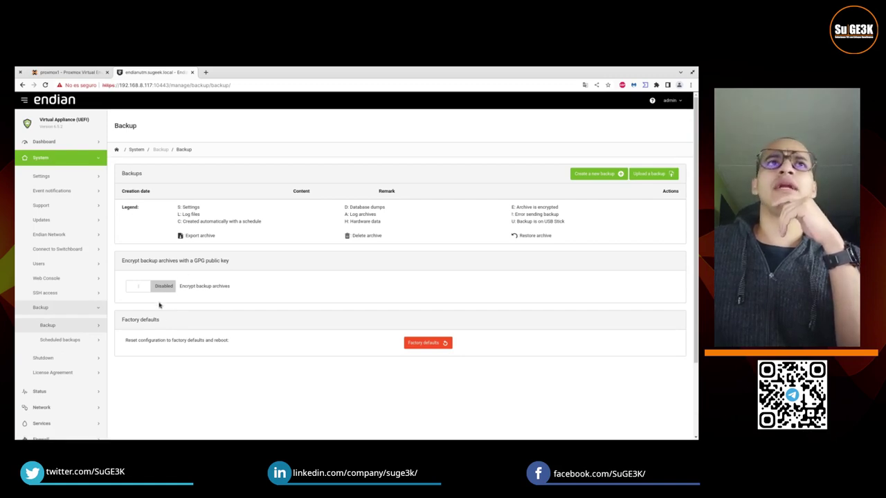
View Scheduled backups, Shutdown and License pages, then System status showing release 6.5.2
left_click(62, 340)
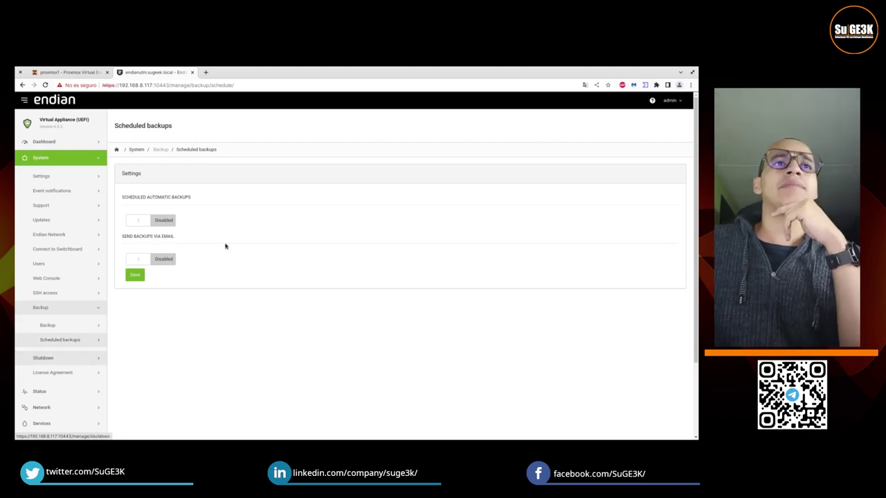
left_click(75, 358)
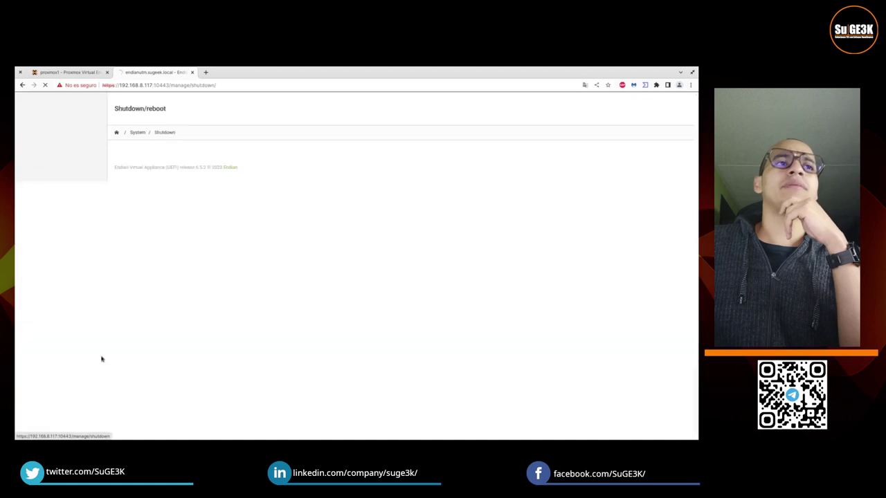
left_click(62, 342)
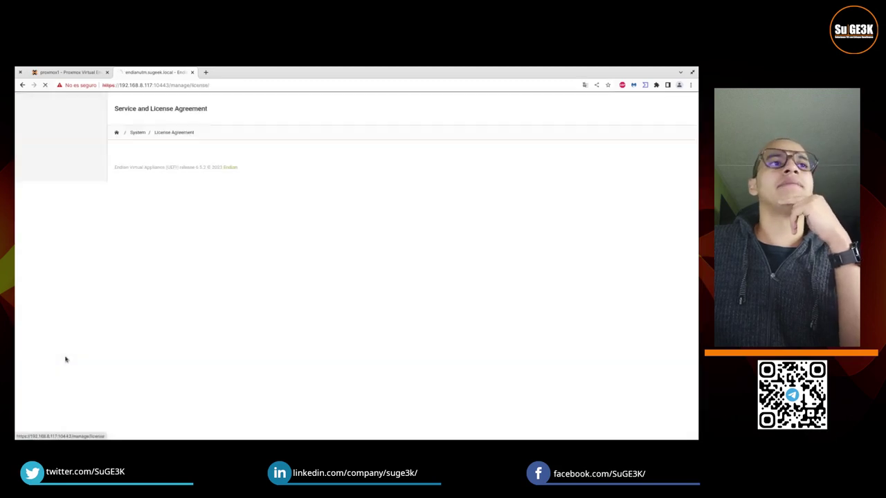
left_click(76, 351)
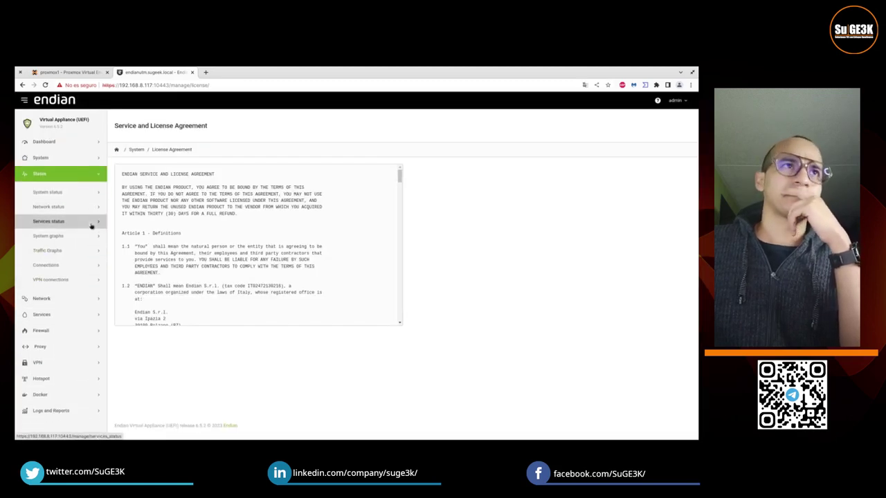
left_click(91, 191)
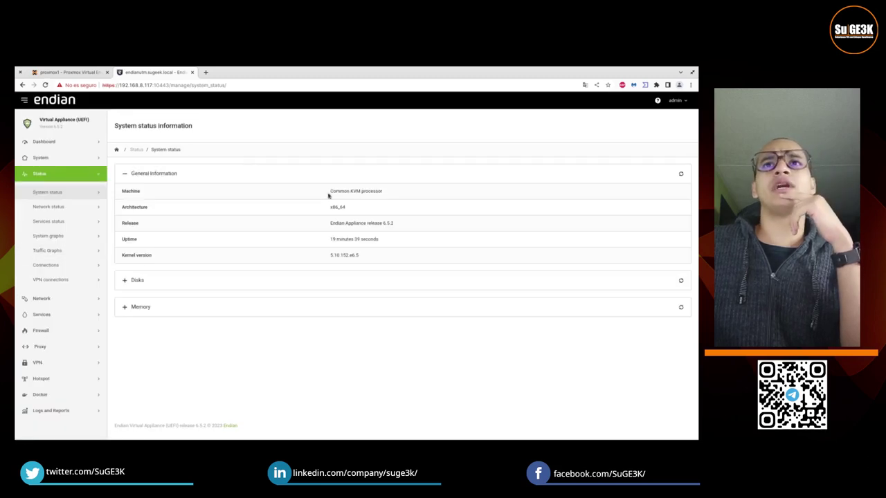
Highlight the Common KVM processor name and expand the Disks and Memory details
left_click_drag(328, 196, 393, 193)
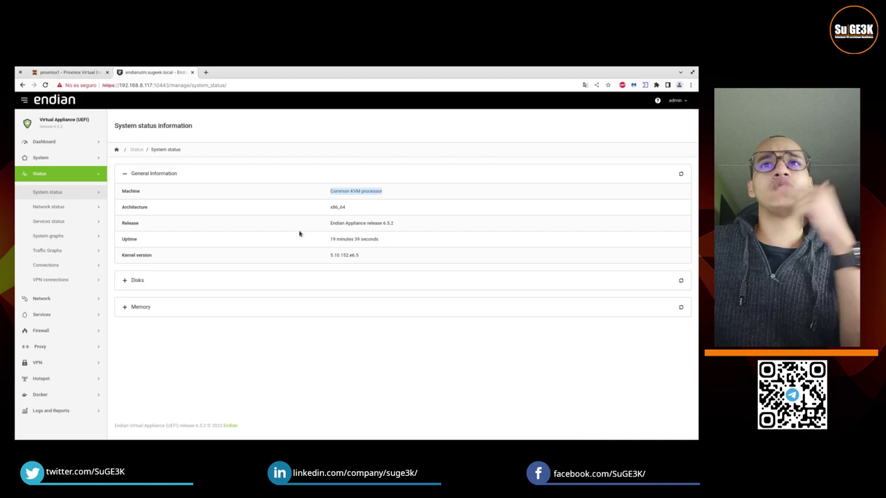
left_click(166, 283)
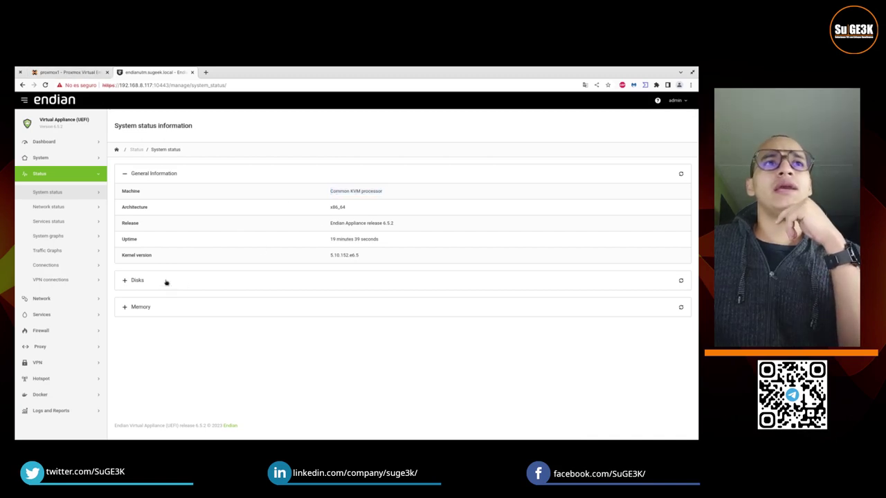
left_click(179, 390)
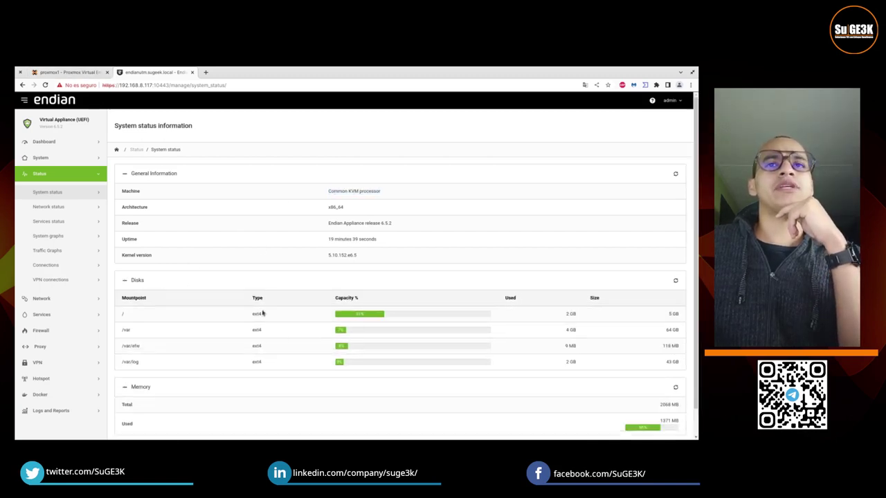
scroll(302, 380, "down", 2)
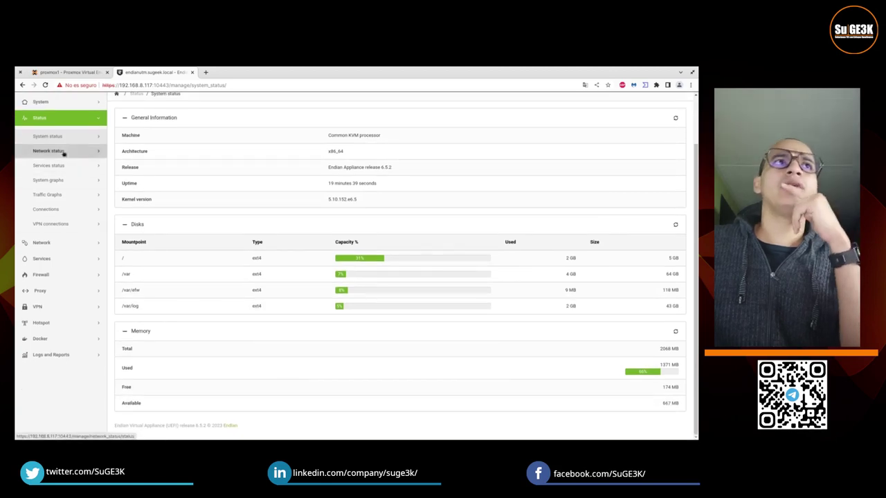
In Network status, expand the routing and ARP table entries, then view Services status
left_click(63, 150)
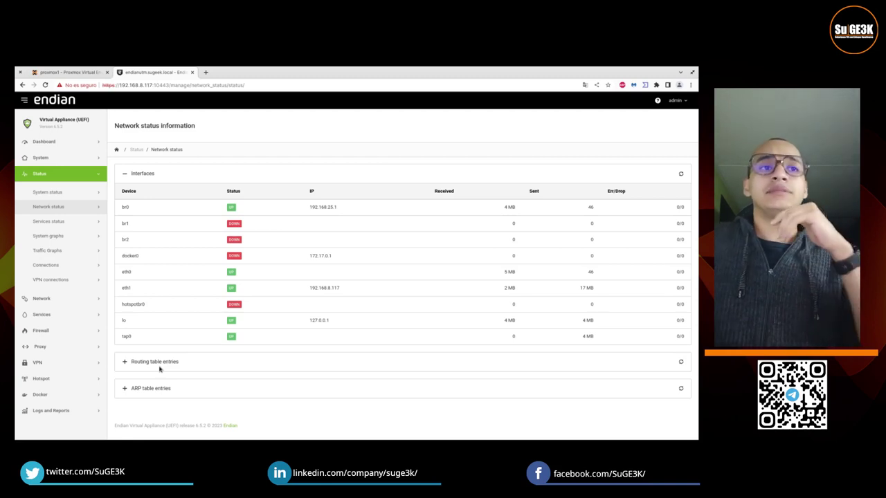
left_click(160, 362)
scroll(325, 342, "down", 1)
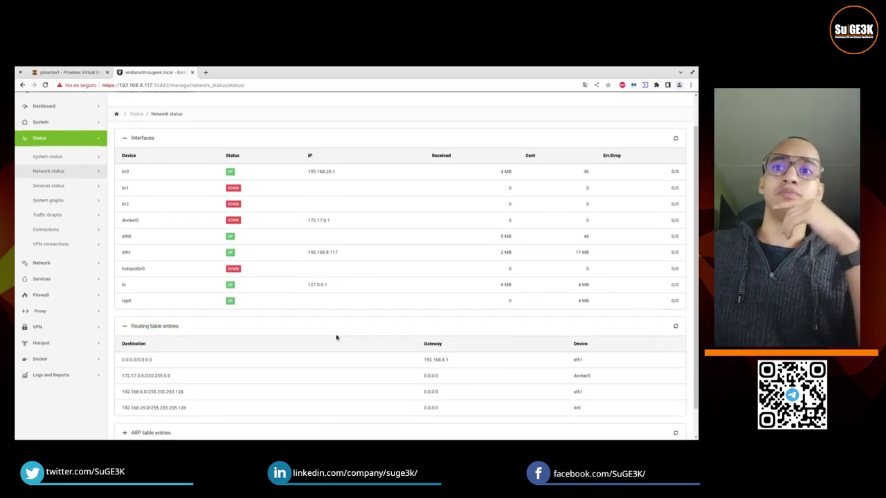
left_click(142, 401)
scroll(277, 311, "down", 1)
scroll(206, 262, "up", 2)
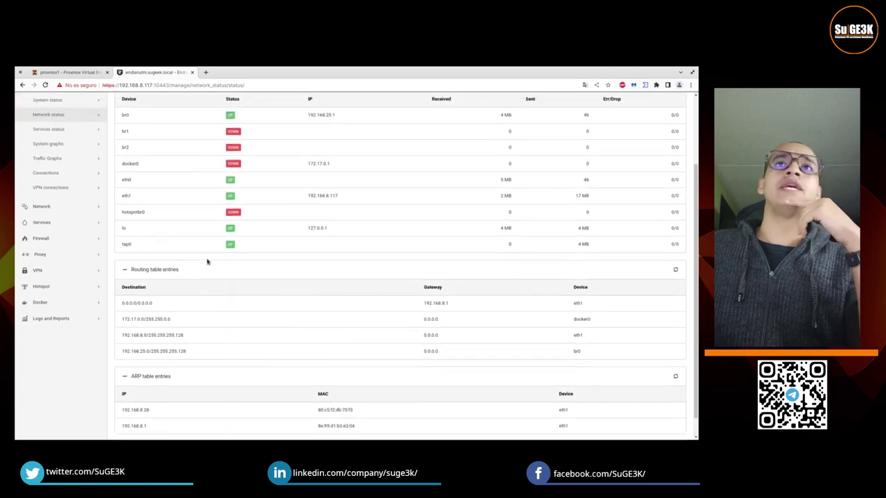
left_click(61, 222)
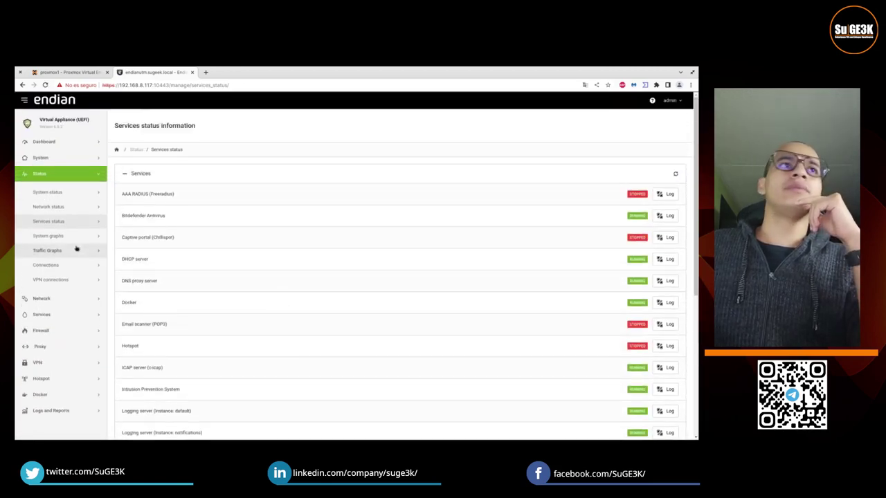
View System graphs, then the Dashboard's Your network overview
left_click(69, 236)
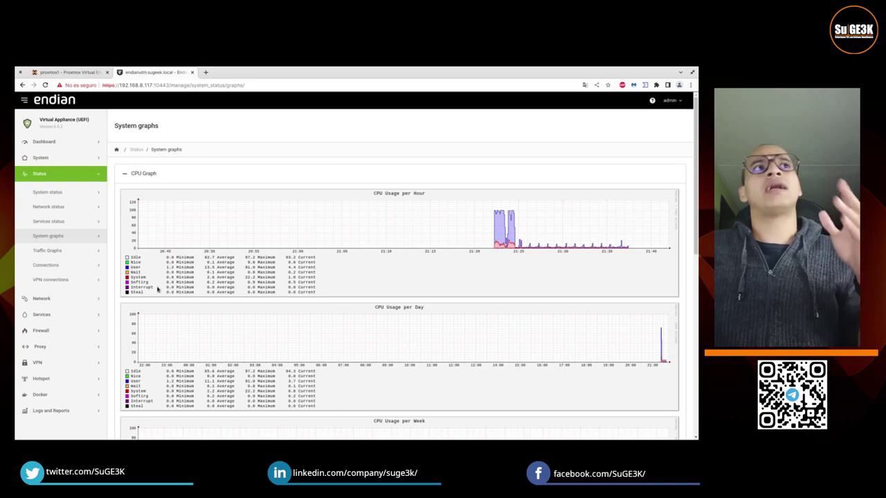
left_click(69, 141)
left_click(80, 156)
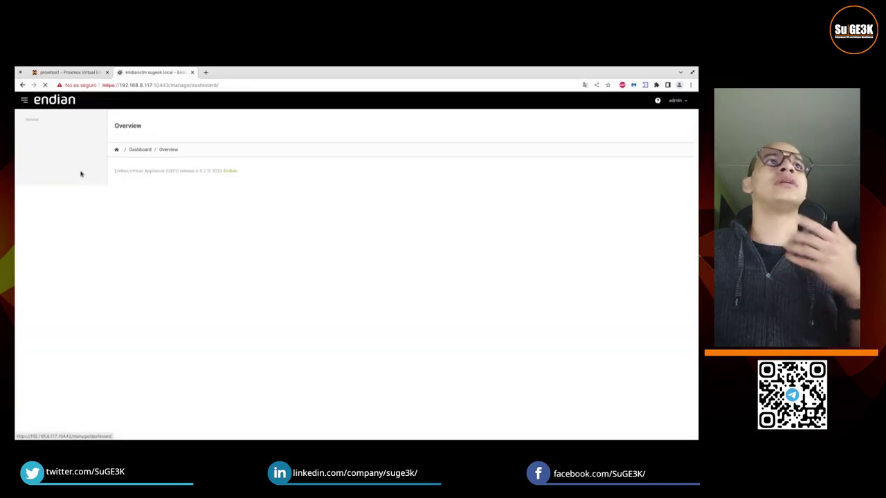
left_click(81, 182)
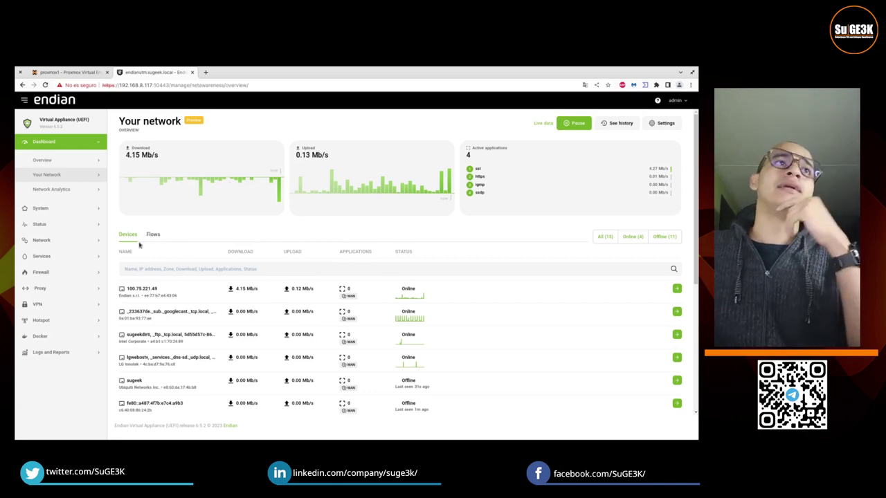
Back in System graphs, expand the Memory and Swap usage graphs, then open Traffic Graphs
left_click(41, 225)
left_click(48, 235)
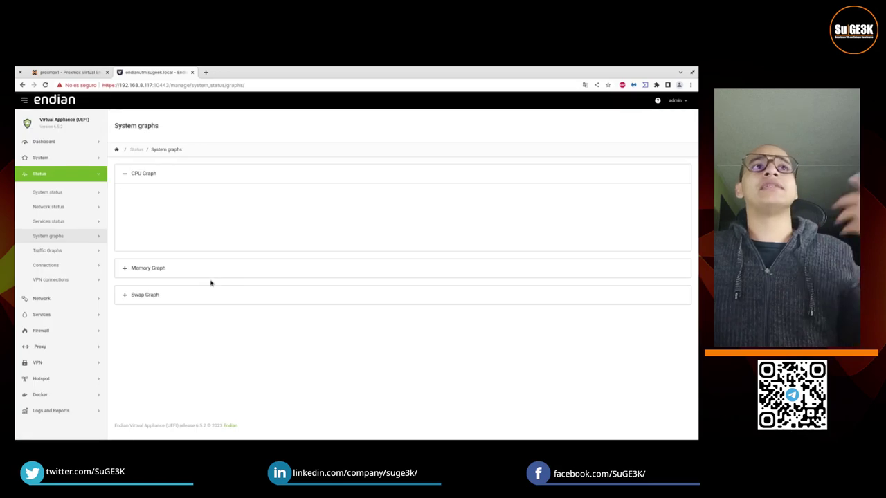
scroll(532, 301, "down", 3)
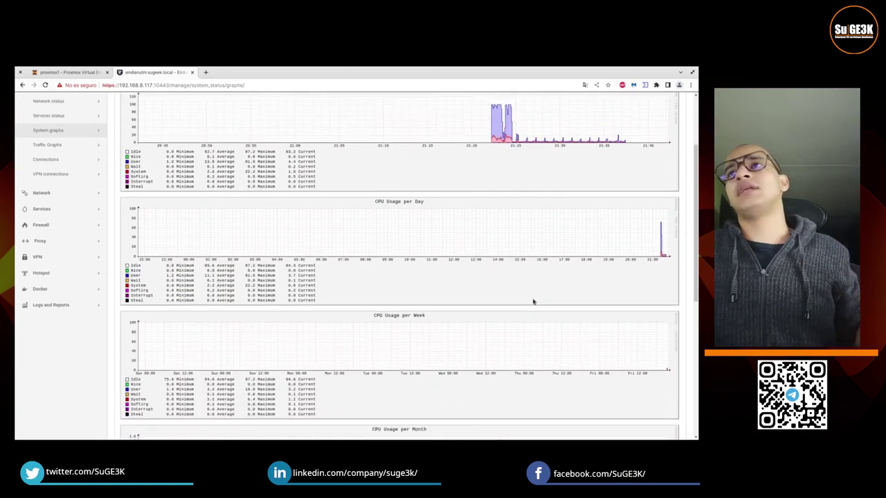
scroll(532, 301, "down", 2)
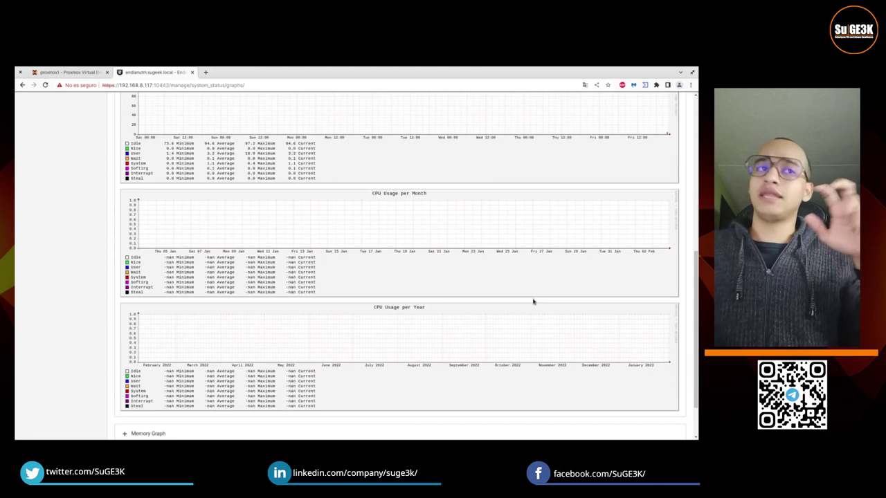
scroll(533, 301, "down", 1)
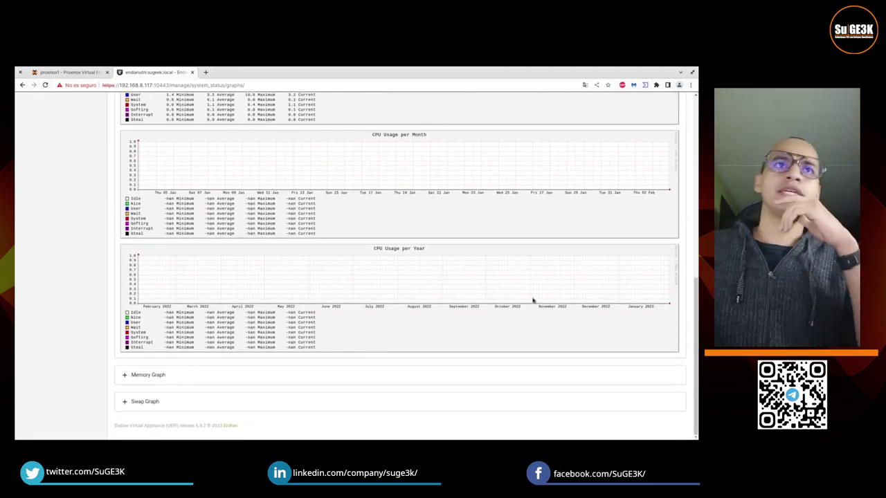
left_click(155, 374)
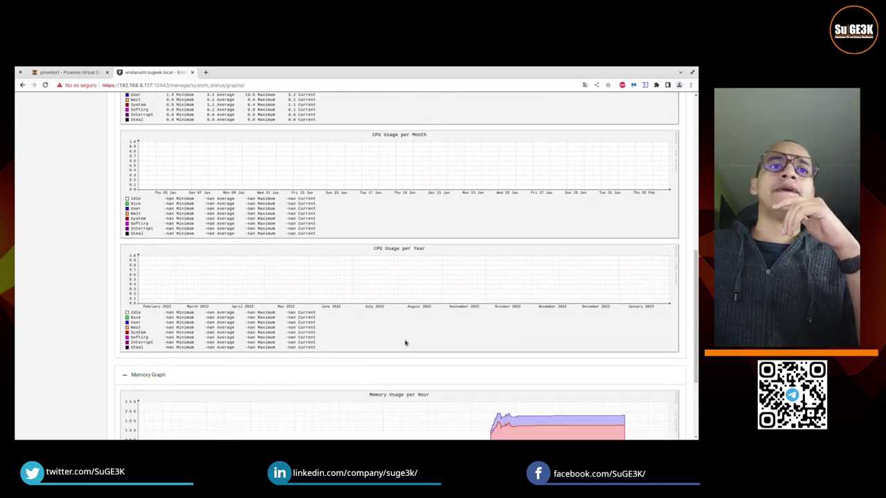
scroll(406, 341, "down", 3)
scroll(405, 343, "down", 3)
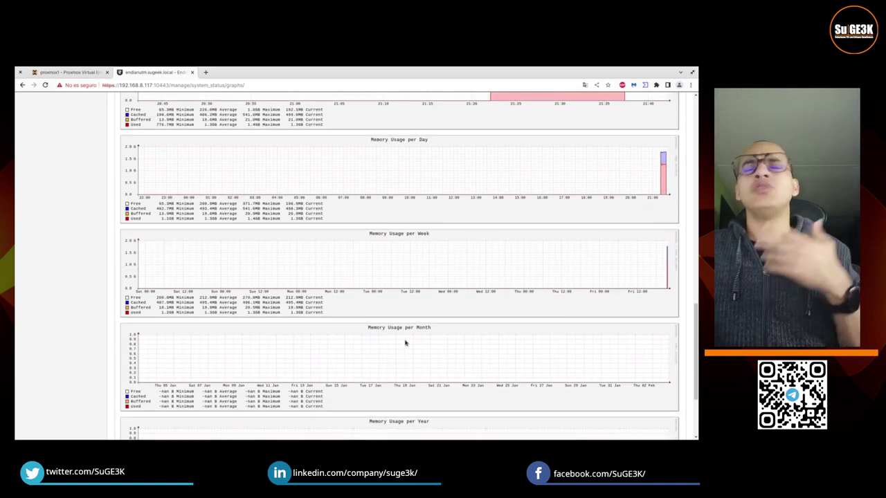
scroll(389, 337, "down", 2)
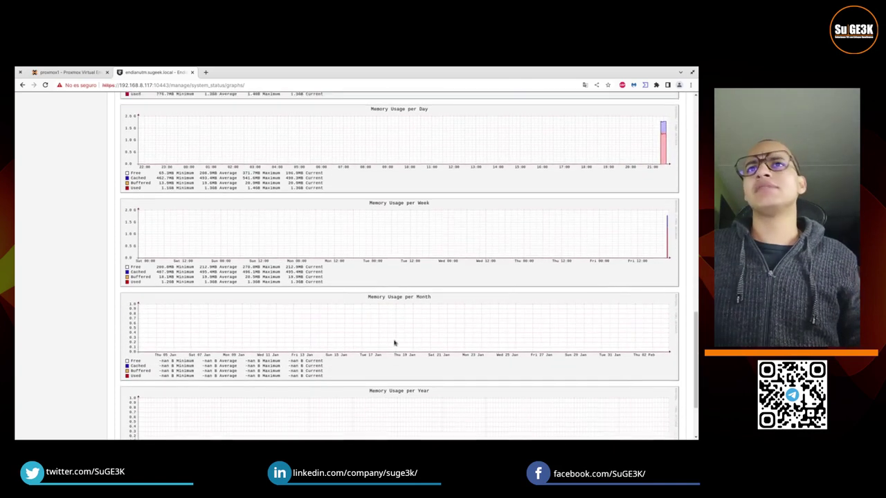
scroll(242, 384, "down", 1)
left_click(163, 402)
scroll(412, 346, "down", 6)
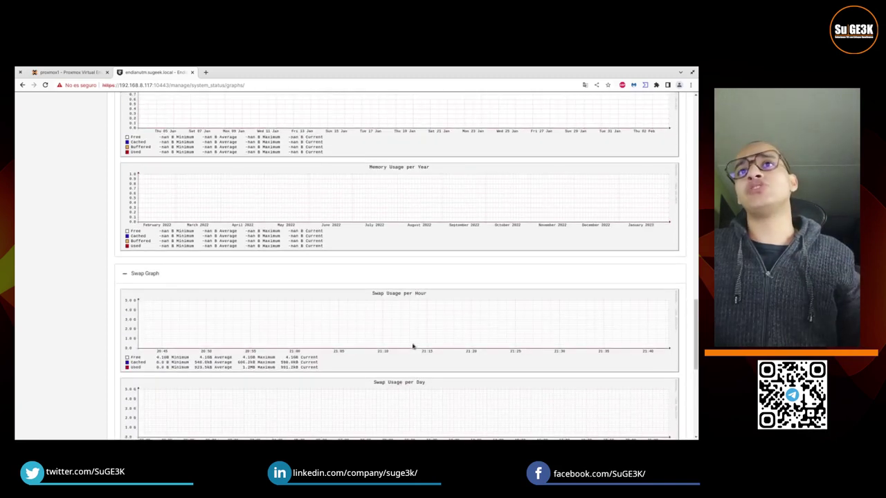
scroll(408, 342, "down", 2)
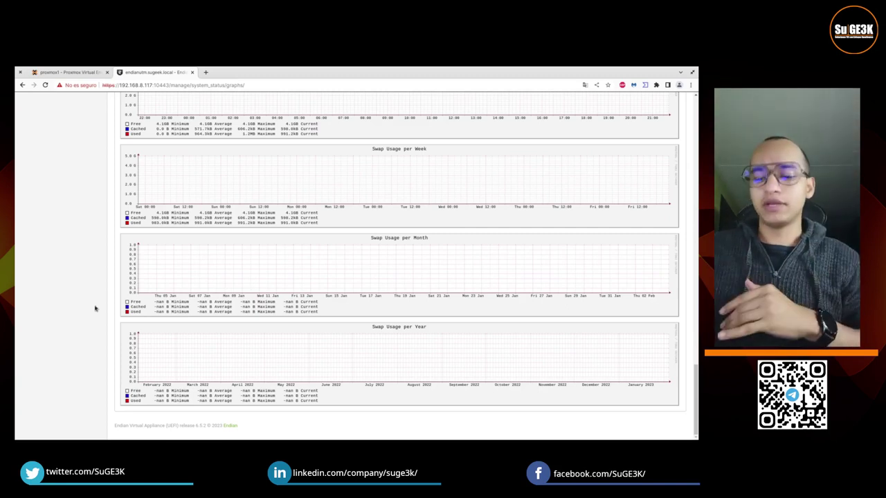
scroll(95, 309, "up", 10)
left_click(77, 250)
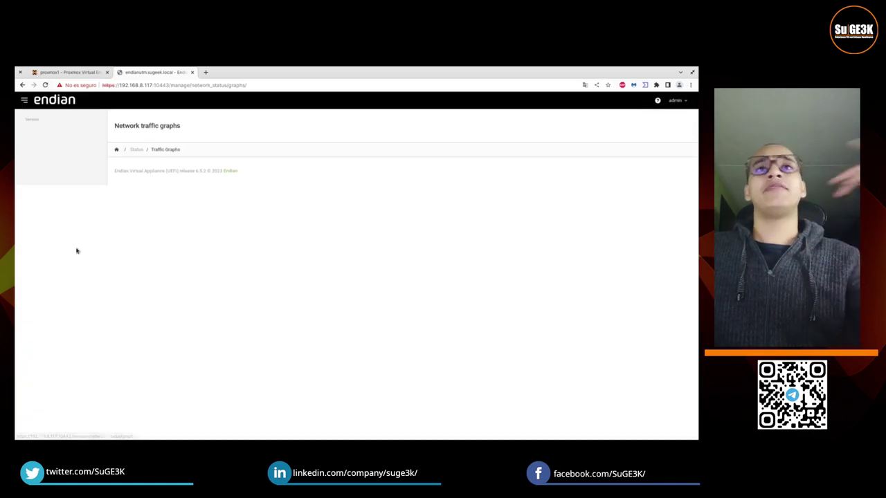
Show traffic graphs for interface br0, then open the Connections list
left_click(167, 206)
left_click(144, 221)
scroll(457, 317, "down", 6)
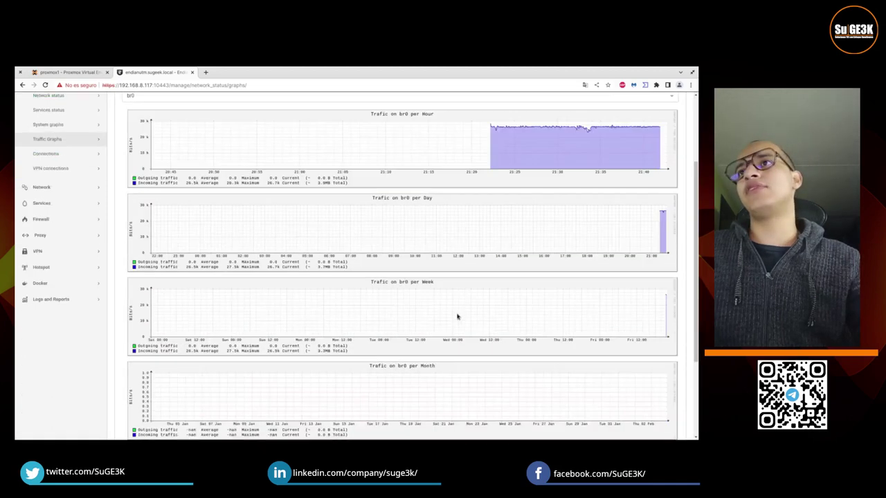
scroll(457, 317, "up", 3)
scroll(457, 317, "up", 2)
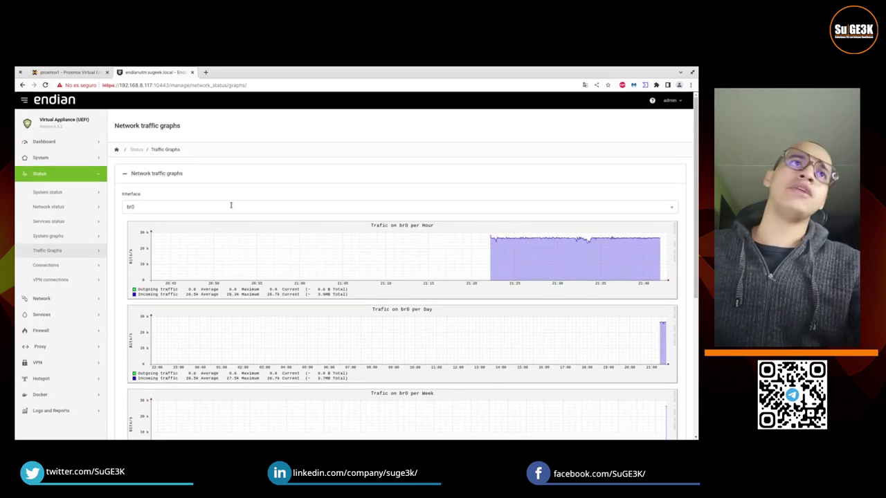
left_click(46, 265)
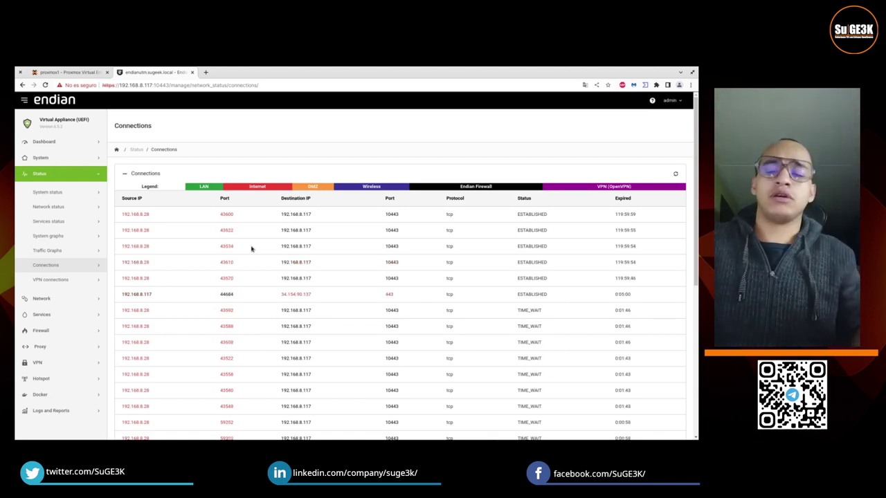
Browse Network Analytics and VPN connections, then open the Network › Hosts page
left_click(49, 141)
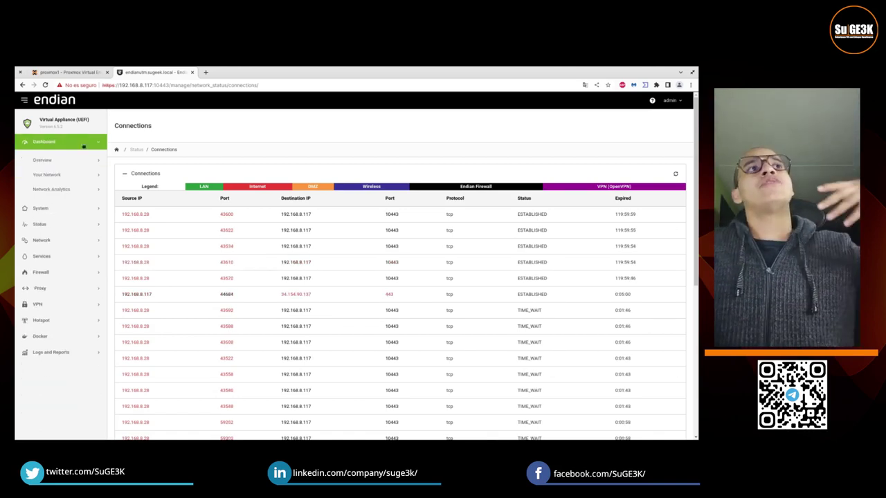
left_click(83, 189)
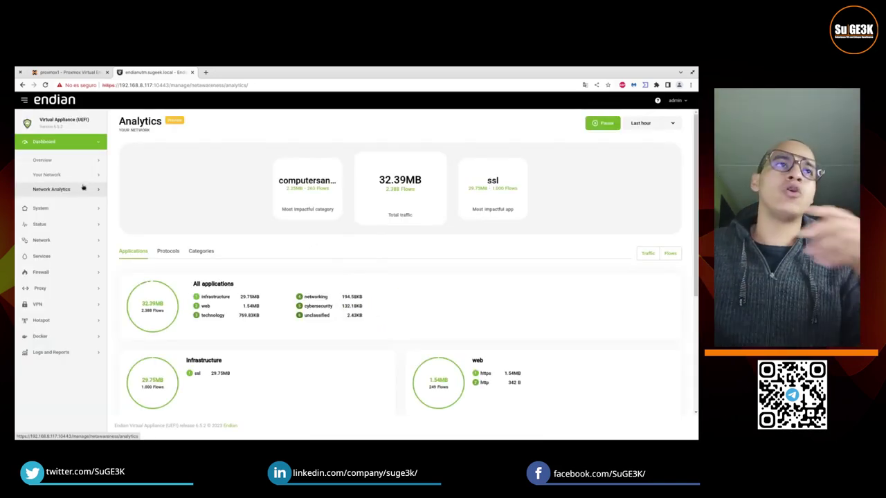
left_click(75, 223)
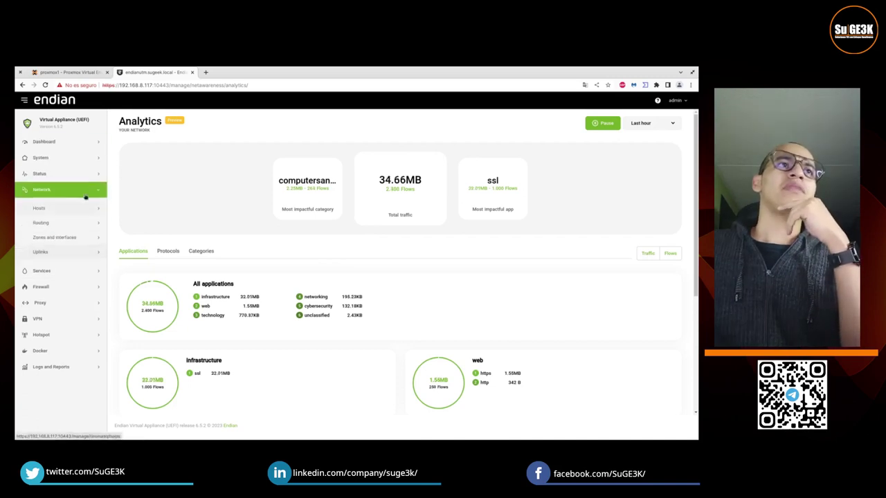
left_click(74, 280)
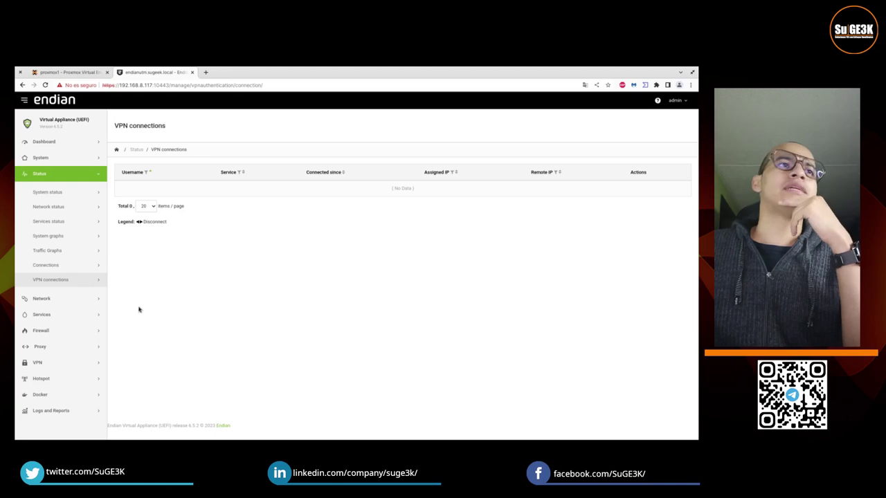
left_click(69, 299)
left_click(75, 210)
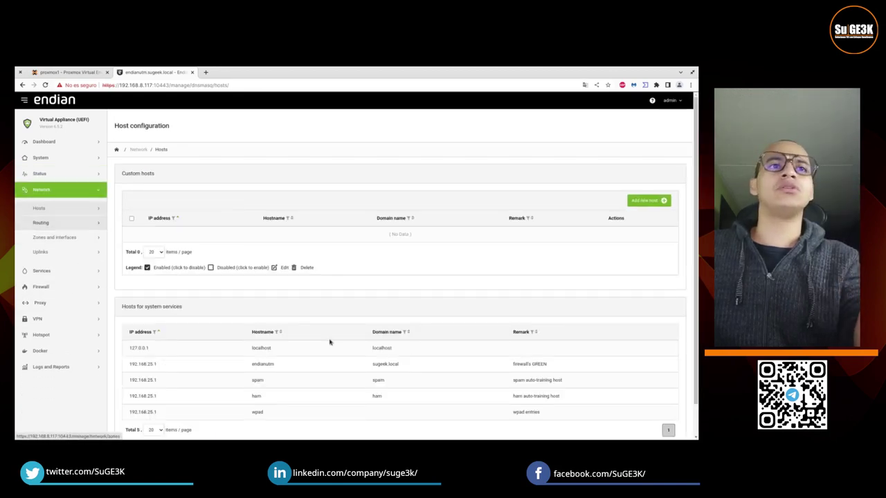
Go to Network › Routing and start a new route with Add new route
left_click(60, 224)
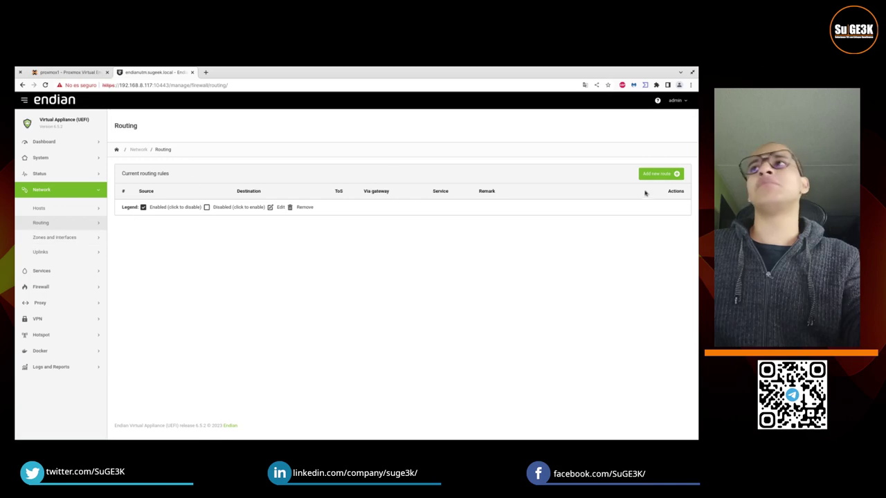
left_click(667, 176)
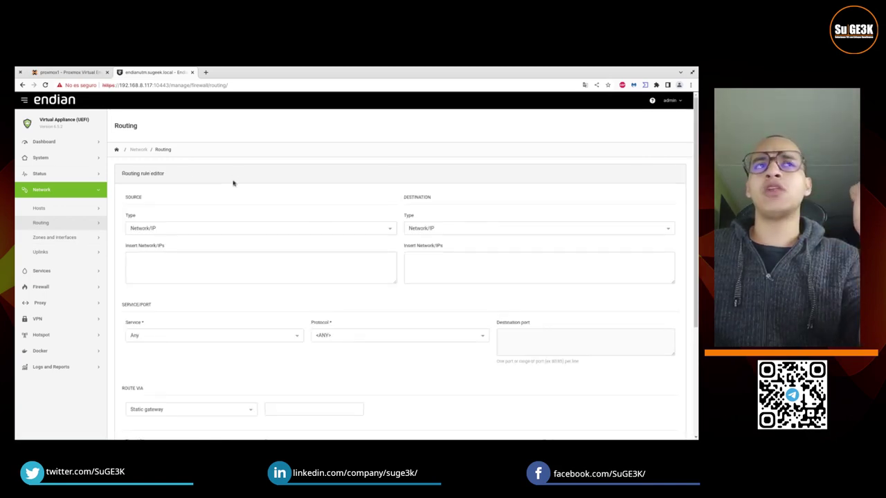
left_click(309, 228)
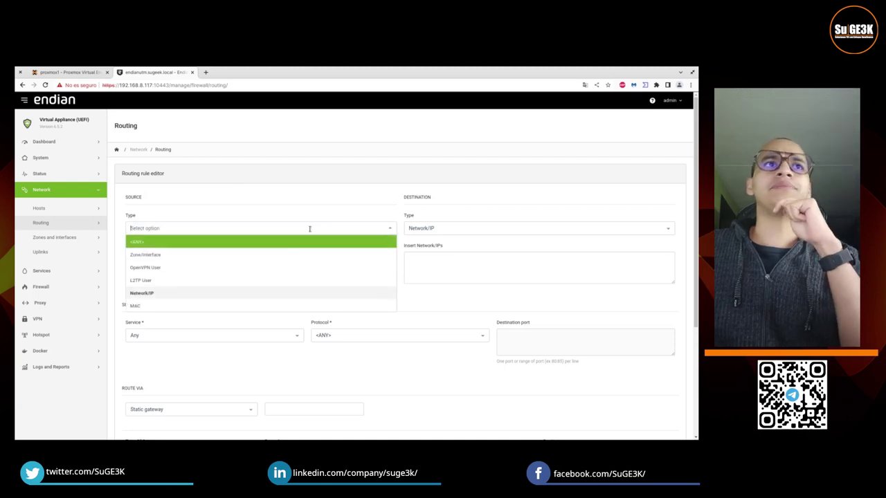
left_click(222, 255)
left_click(259, 230)
left_click(186, 267)
left_click(200, 228)
left_click(157, 279)
left_click(196, 231)
left_click(167, 292)
left_click(186, 227)
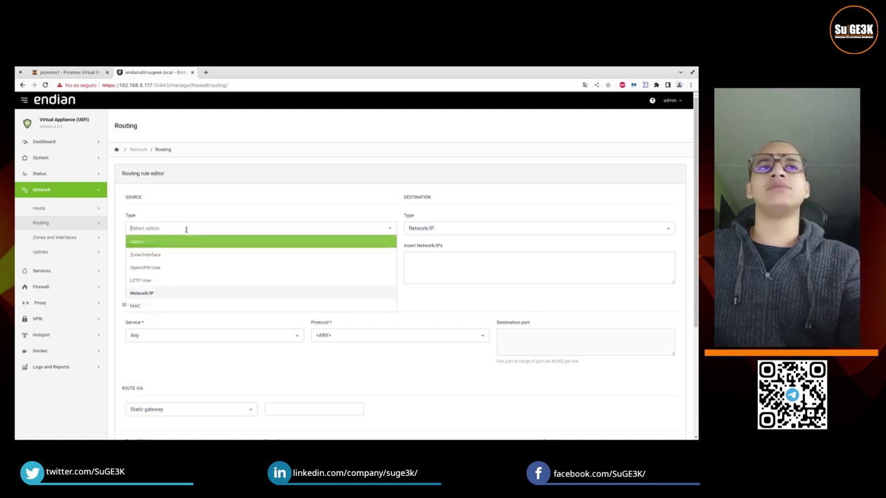
left_click(162, 305)
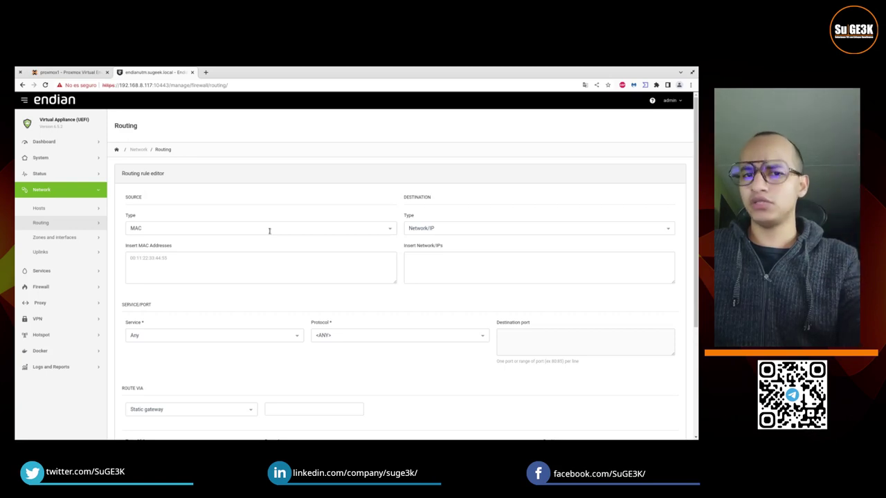
left_click(269, 230)
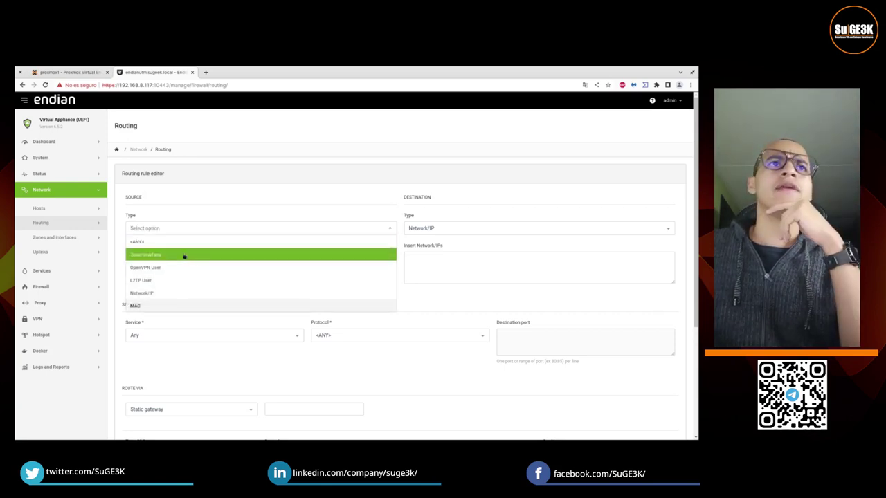
left_click(178, 293)
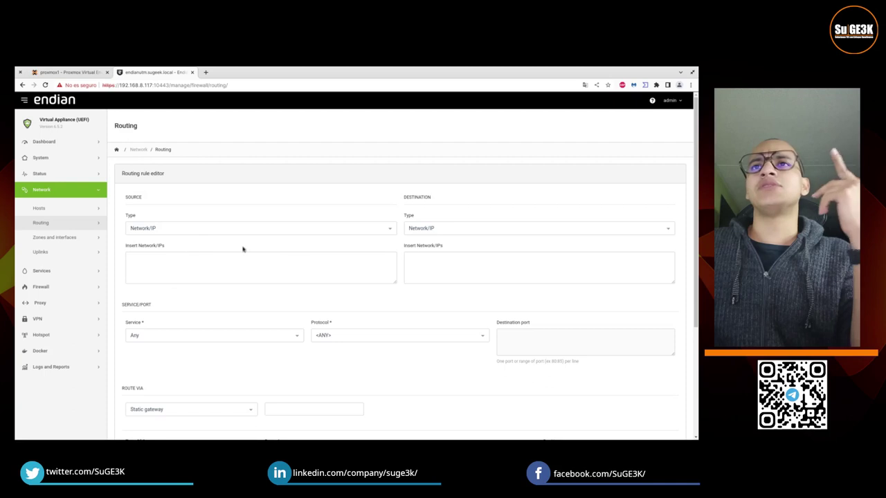
scroll(293, 283, "down", 2)
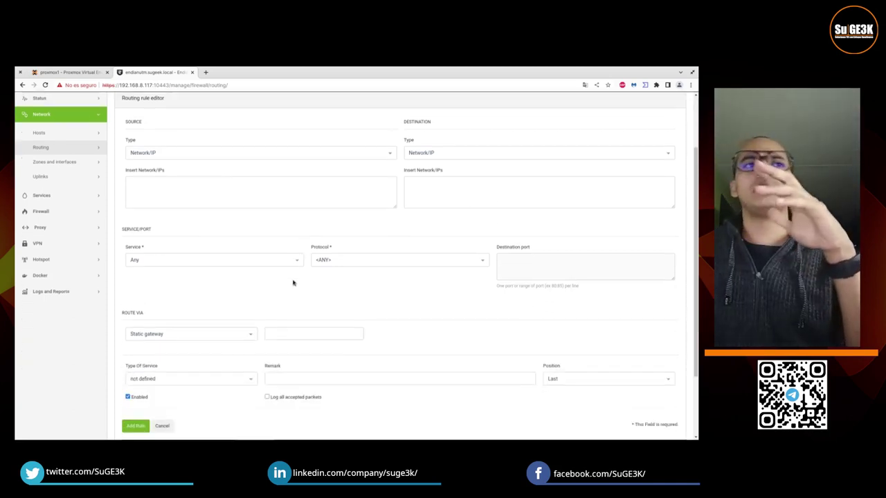
Set the route's service to User defined and protocol to TCP + UDP
left_click(234, 252)
scroll(246, 299, "down", 10)
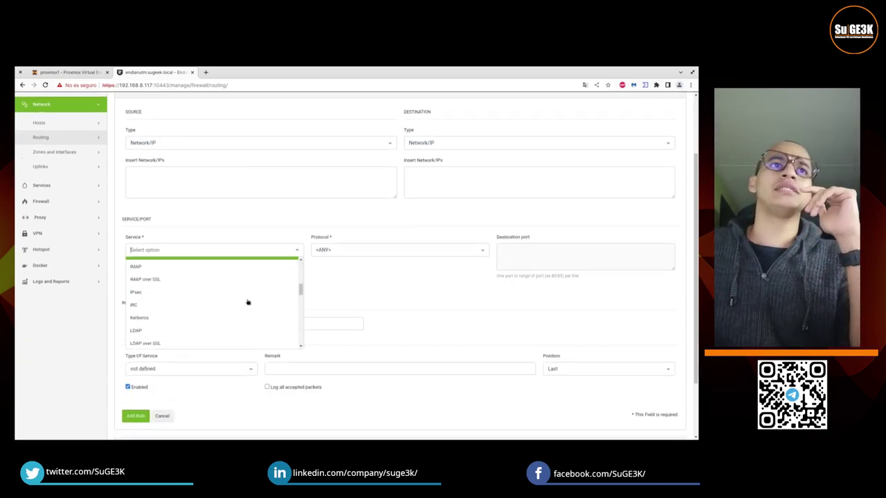
scroll(248, 302, "down", 3)
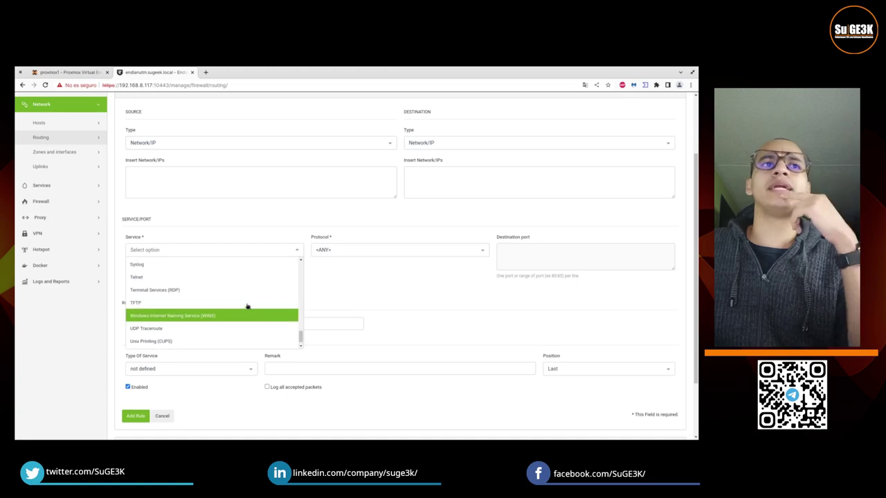
scroll(247, 306, "up", 13)
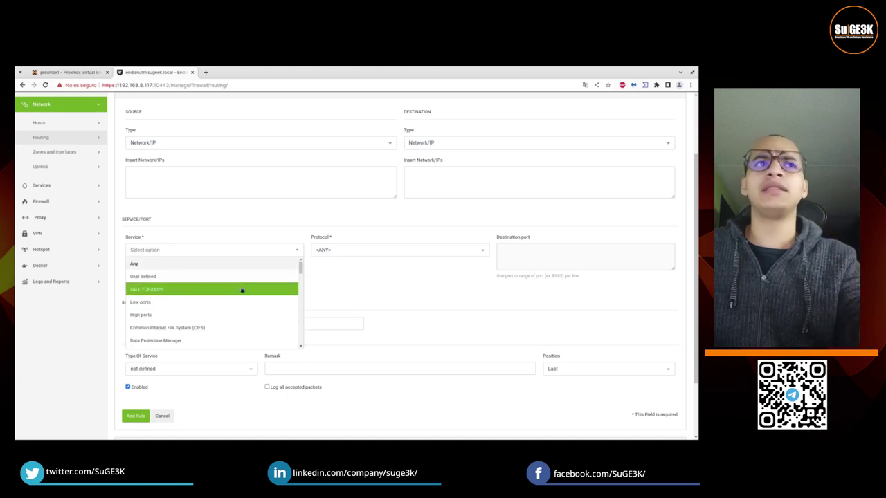
left_click(237, 280)
left_click(357, 248)
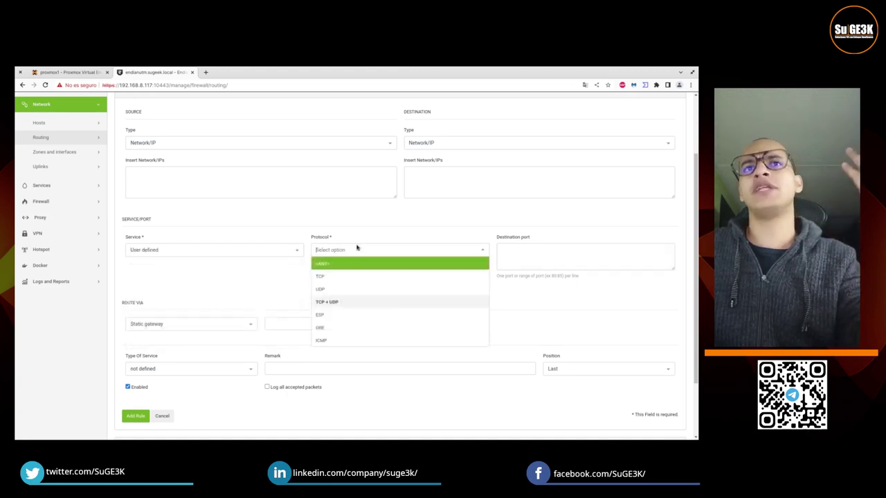
left_click(392, 300)
scroll(261, 247, "down", 1)
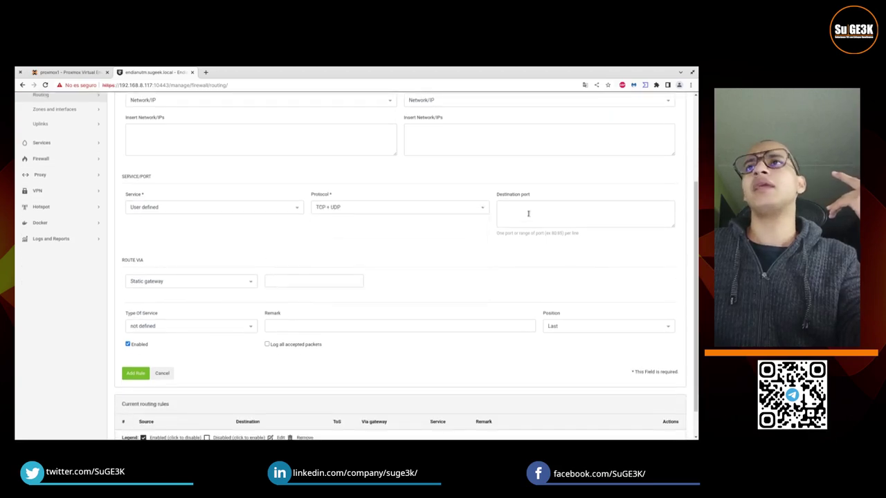
Route via OpenVPN client (gw2gw) and leave Type of Service not defined
left_click(205, 281)
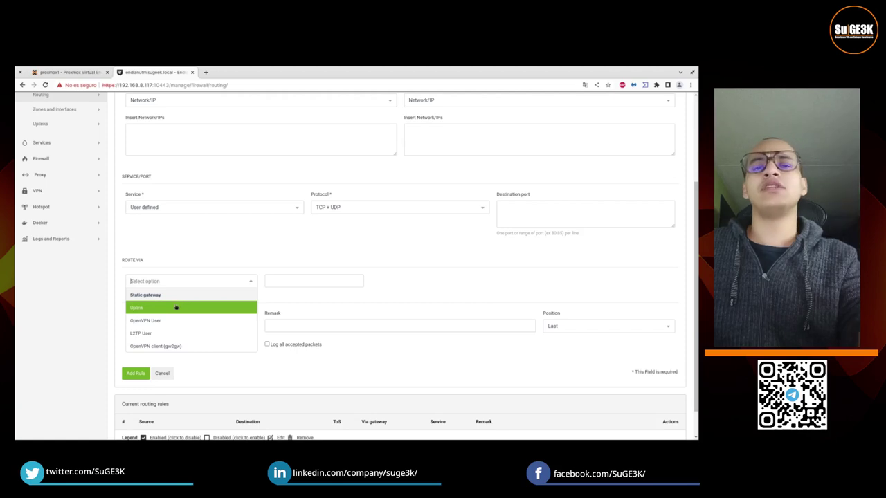
left_click(177, 307)
left_click(191, 285)
left_click(172, 320)
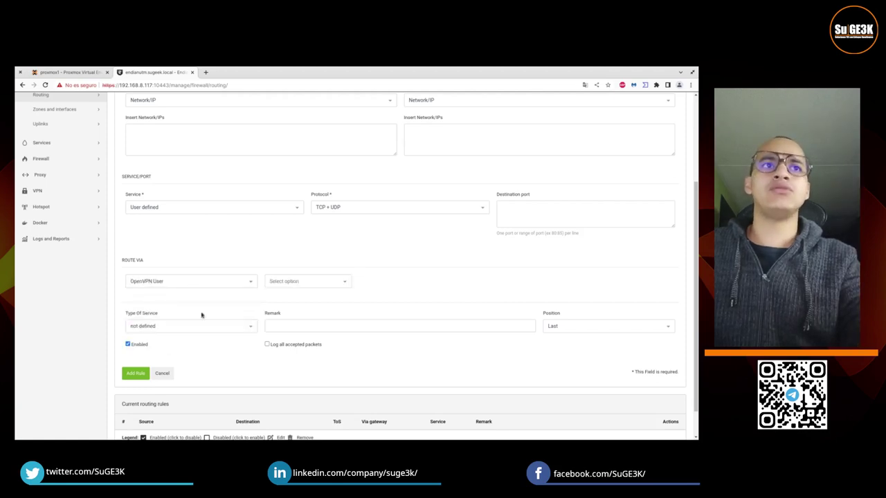
left_click(198, 281)
left_click(159, 331)
left_click(206, 284)
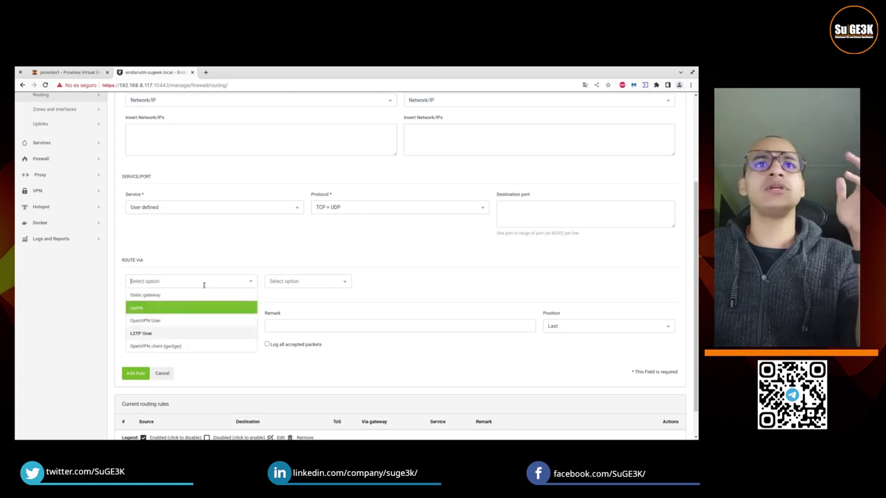
left_click(173, 344)
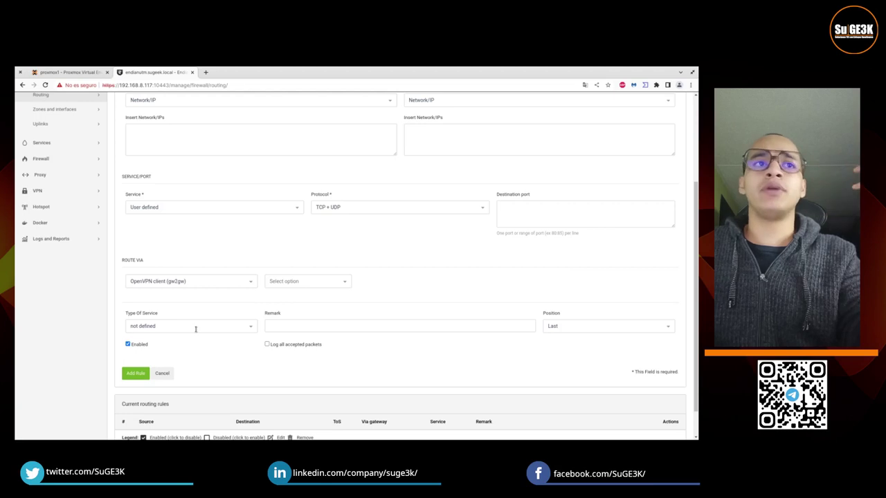
left_click(196, 328)
scroll(212, 356, "down", 1)
left_click(290, 333)
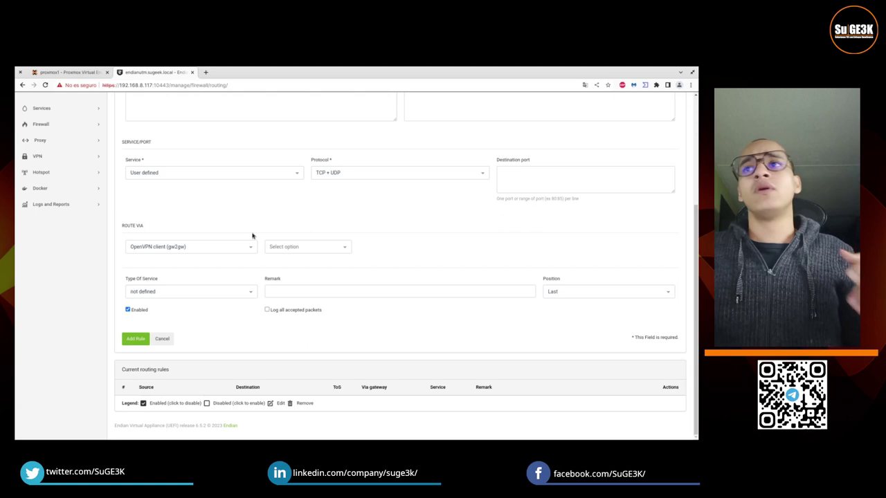
Review the rule editor's options, keeping Type of Service not defined
scroll(477, 252, "up", 3)
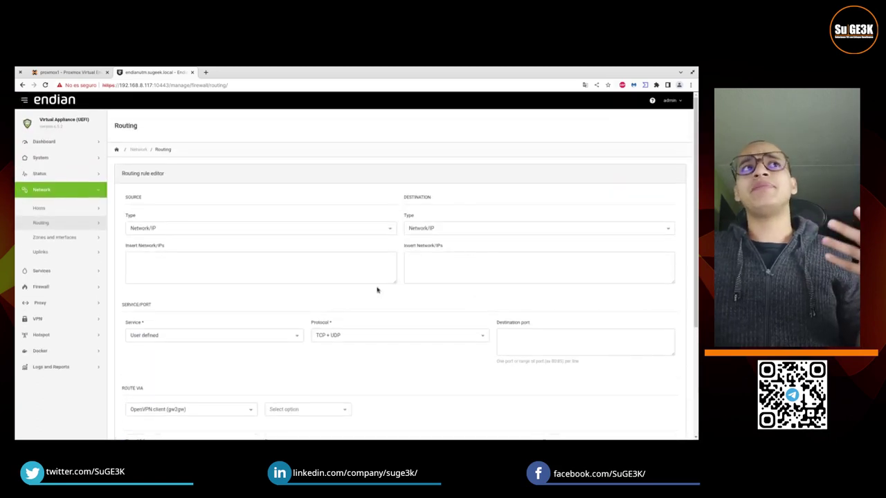
scroll(376, 289, "down", 1)
scroll(376, 289, "down", 1)
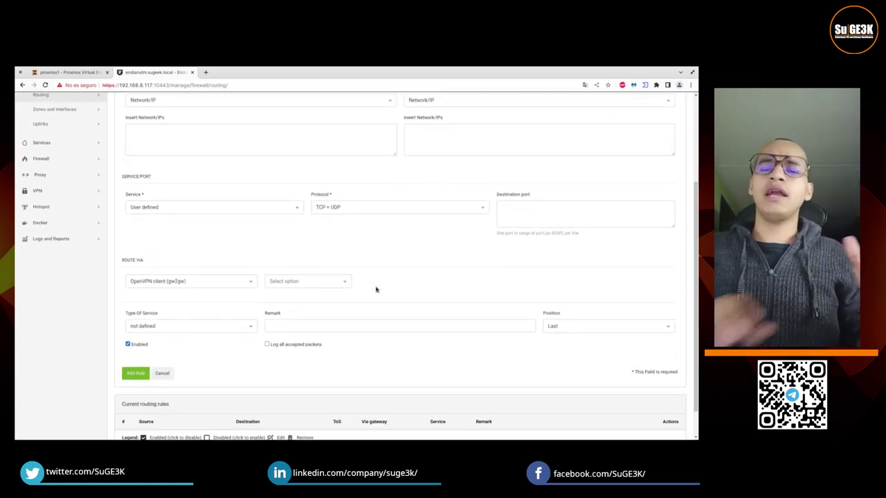
scroll(376, 289, "down", 1)
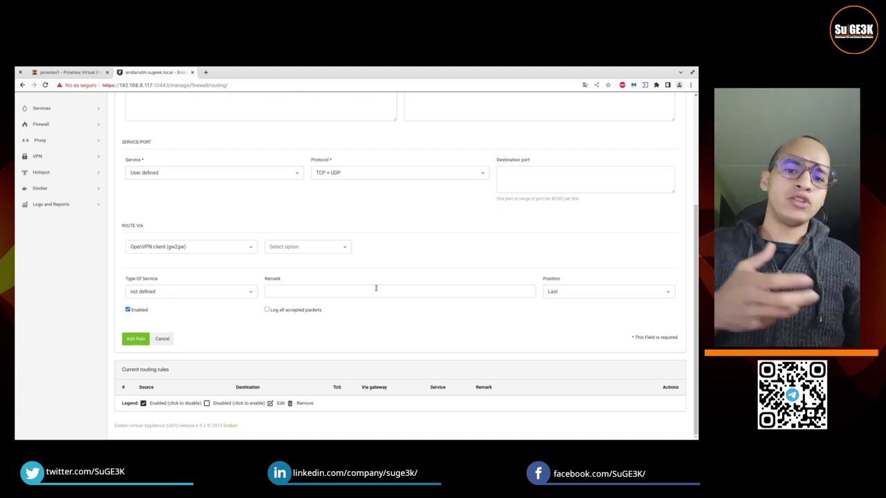
left_click(207, 294)
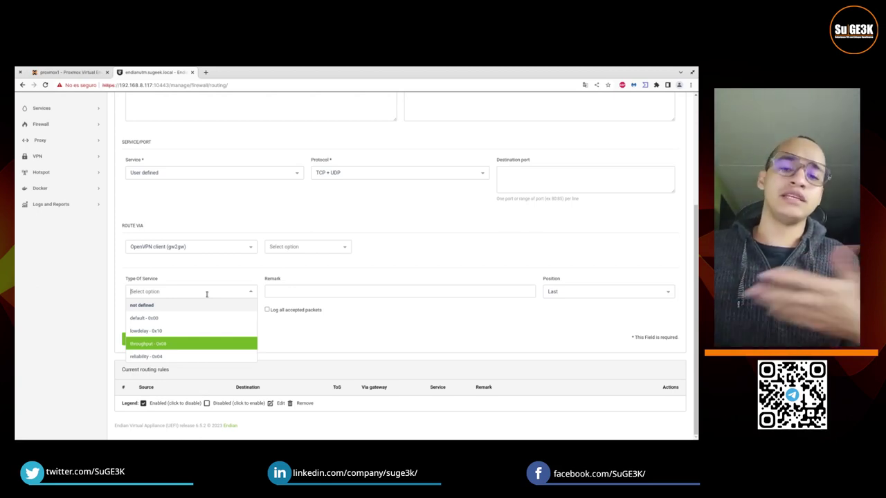
left_click(409, 316)
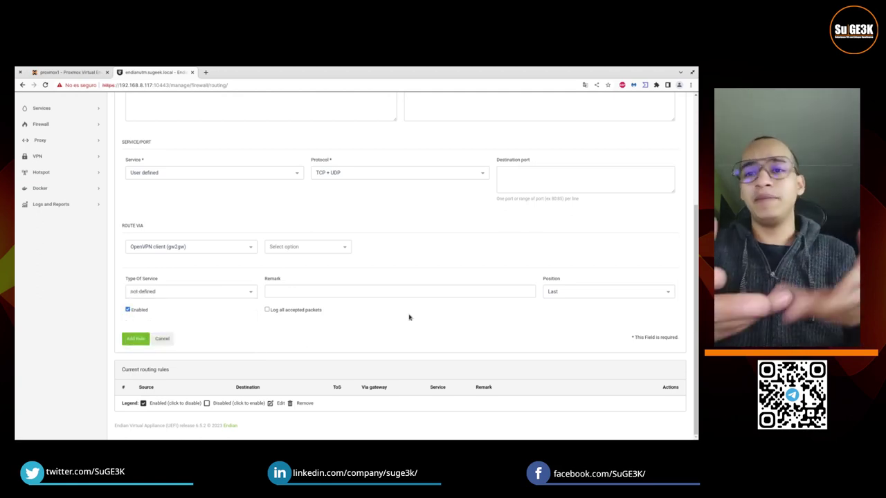
scroll(412, 298, "up", 3)
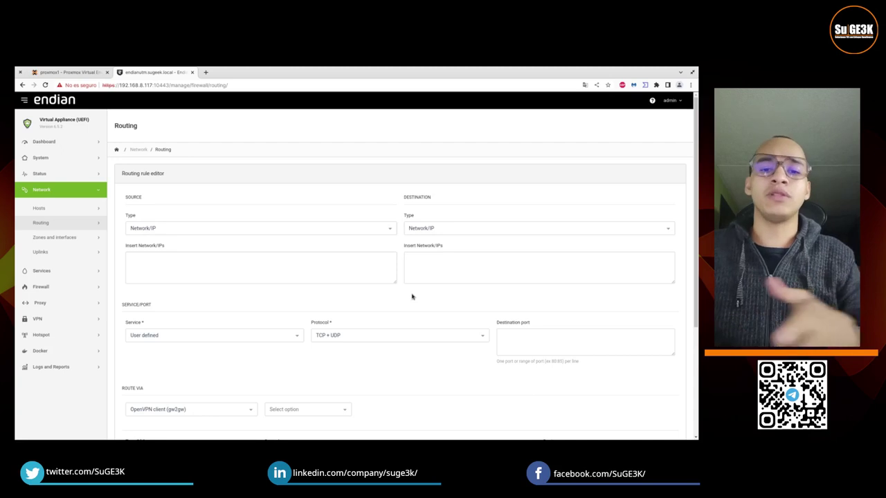
View Zones and interfaces, then the Uplinks manager listing main (Ethernet DHCP)
left_click(69, 237)
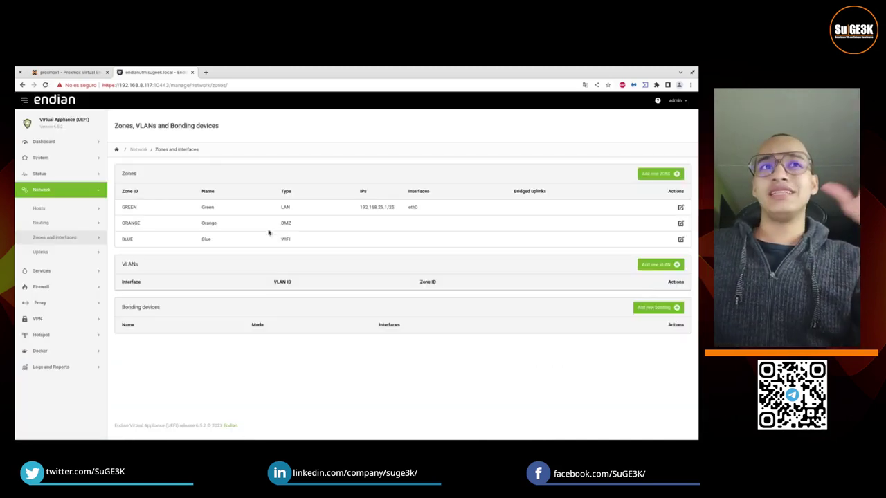
left_click(72, 252)
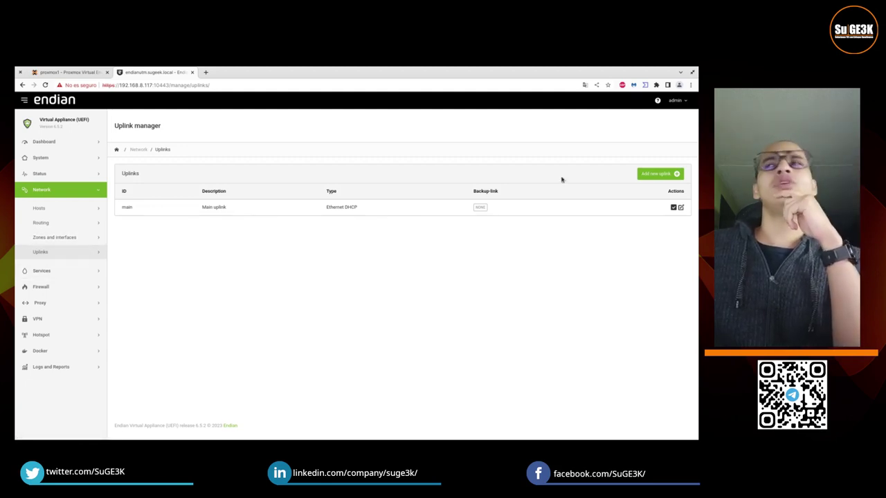
left_click(640, 176)
left_click(303, 206)
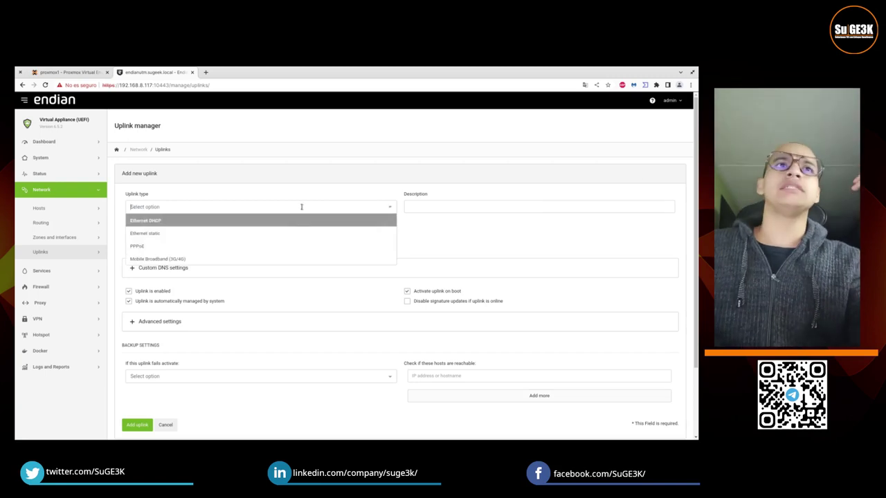
left_click(186, 232)
left_click(191, 209)
left_click(172, 246)
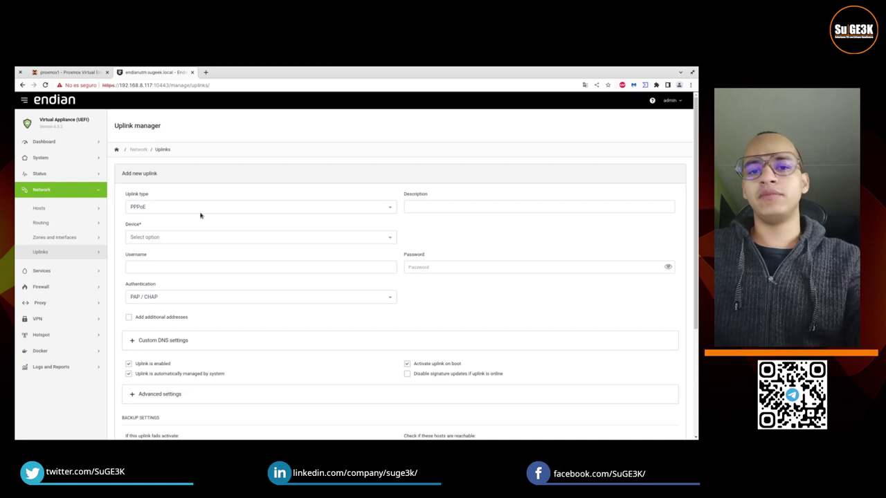
left_click(201, 207)
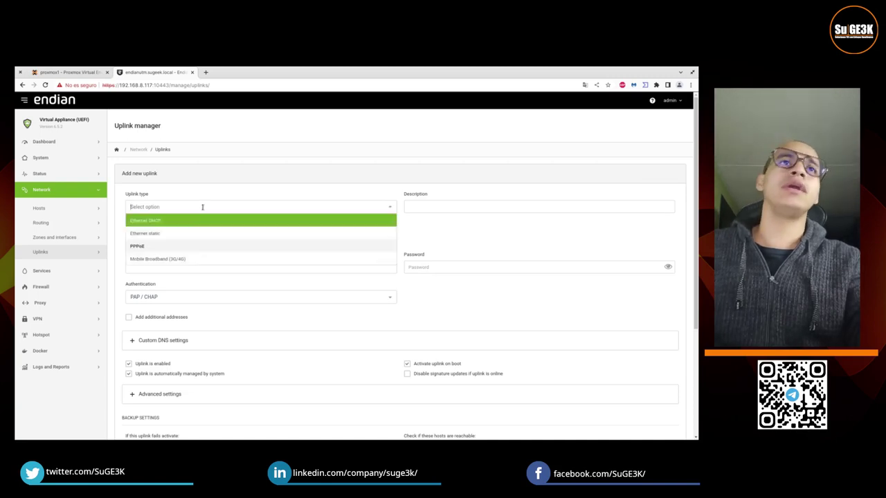
left_click(166, 259)
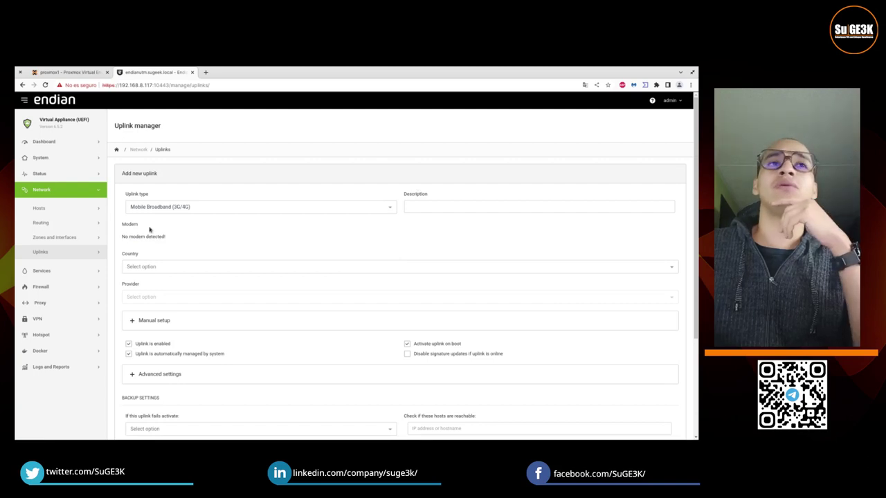
left_click(305, 268)
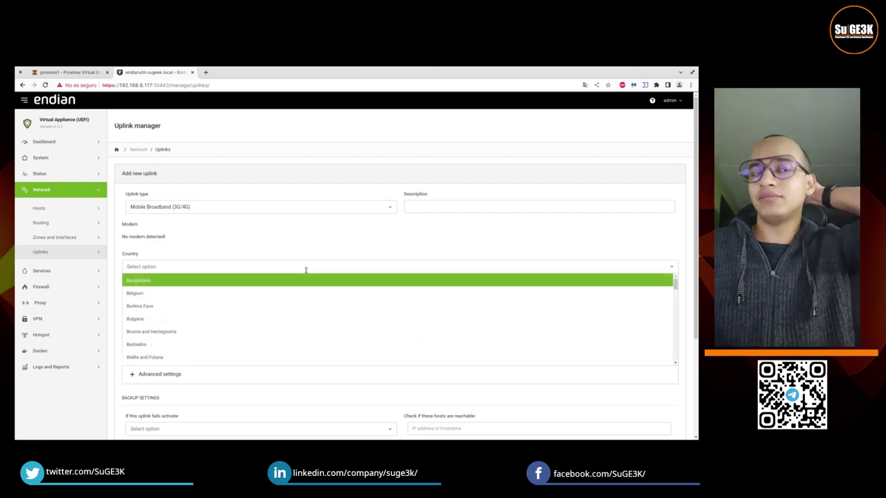
left_click(321, 207)
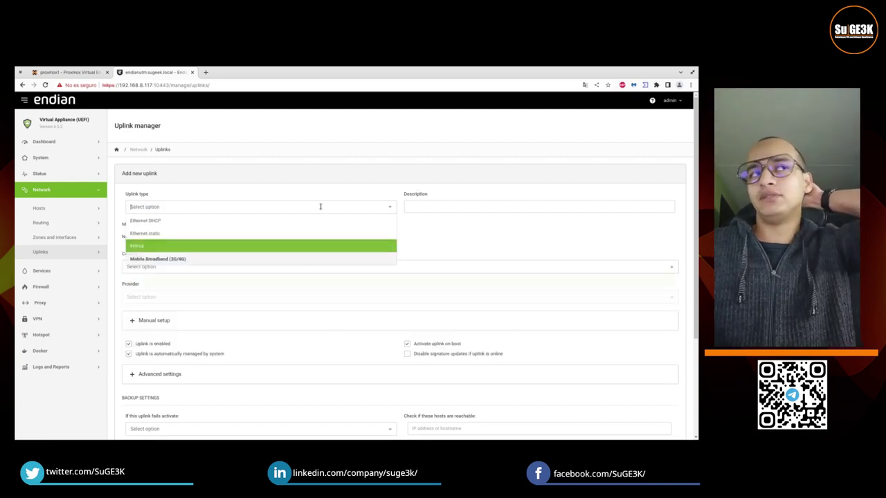
left_click(198, 235)
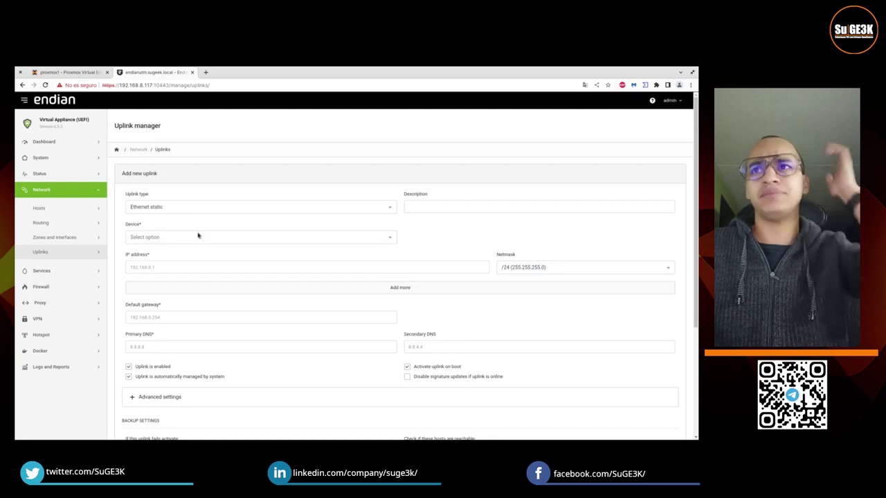
left_click(198, 237)
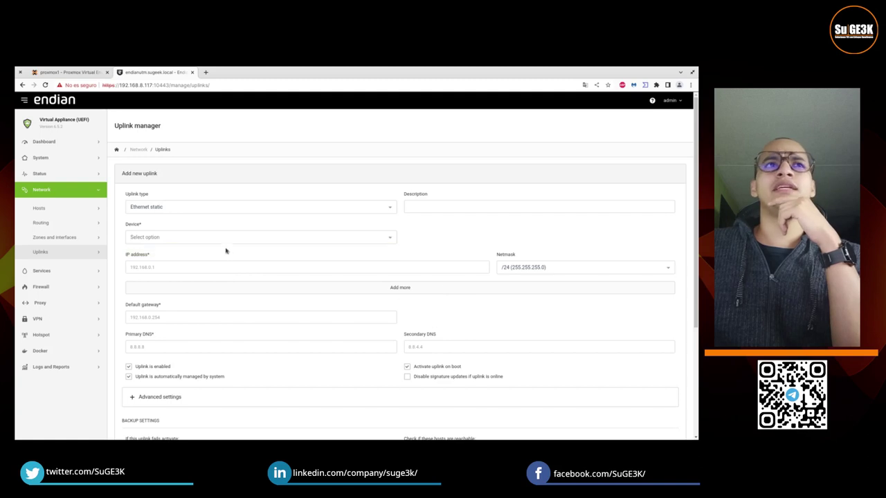
left_click(170, 253)
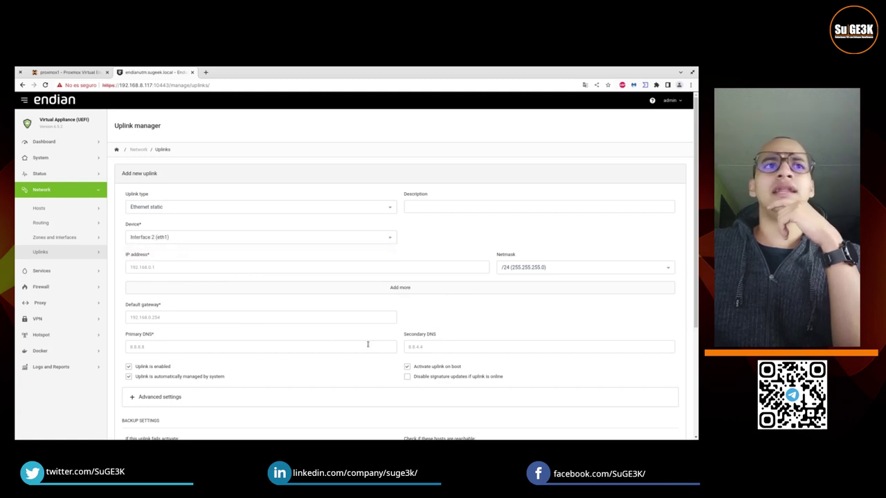
scroll(397, 342, "down", 2)
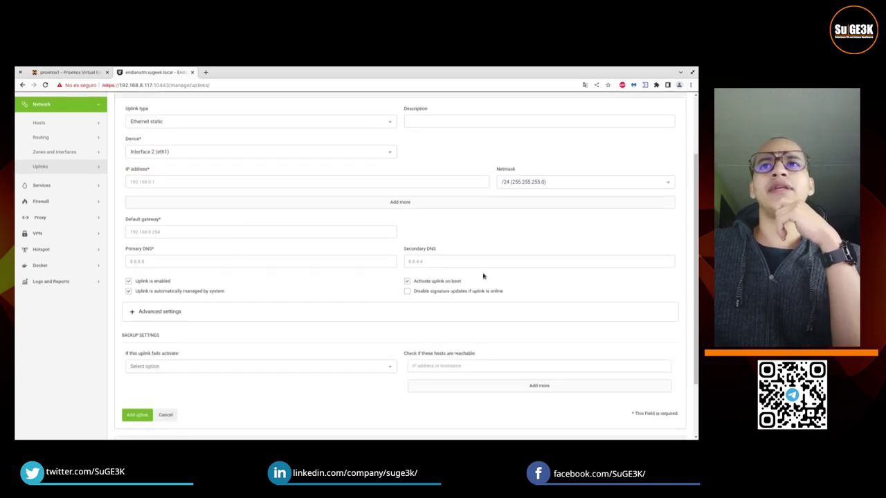
left_click(178, 311)
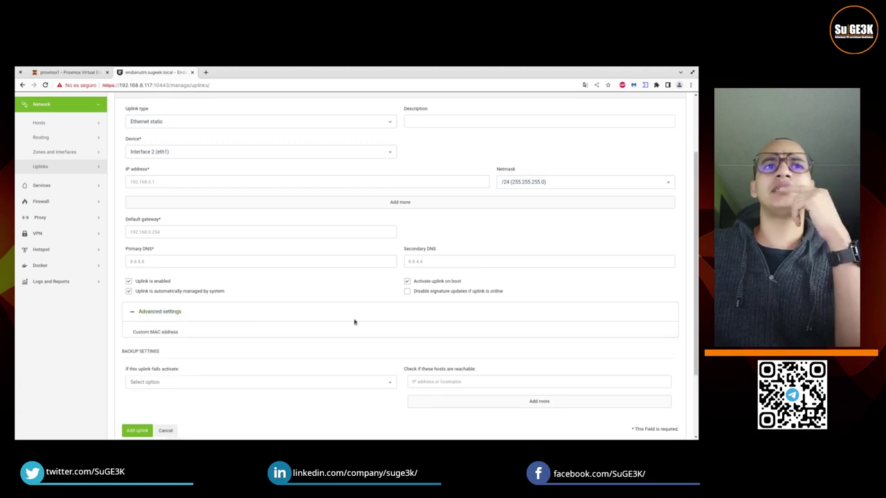
scroll(381, 318, "down", 3)
scroll(379, 318, "up", 1)
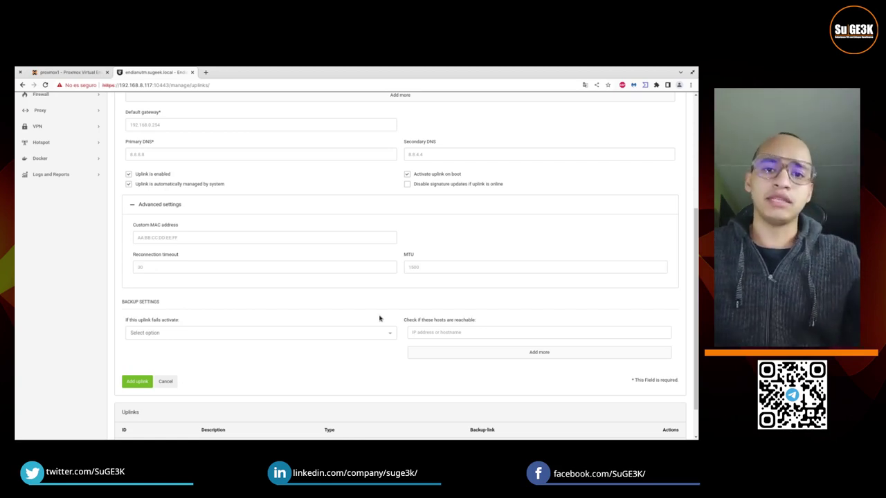
scroll(338, 321, "down", 1)
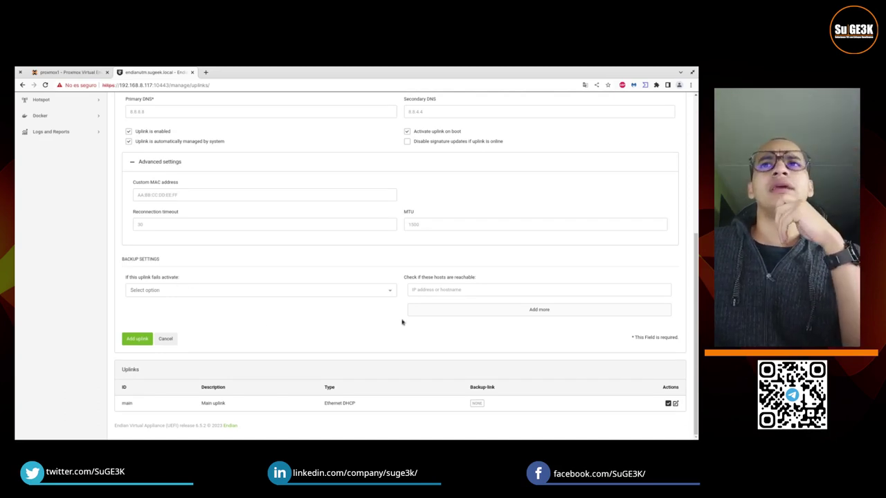
left_click(198, 290)
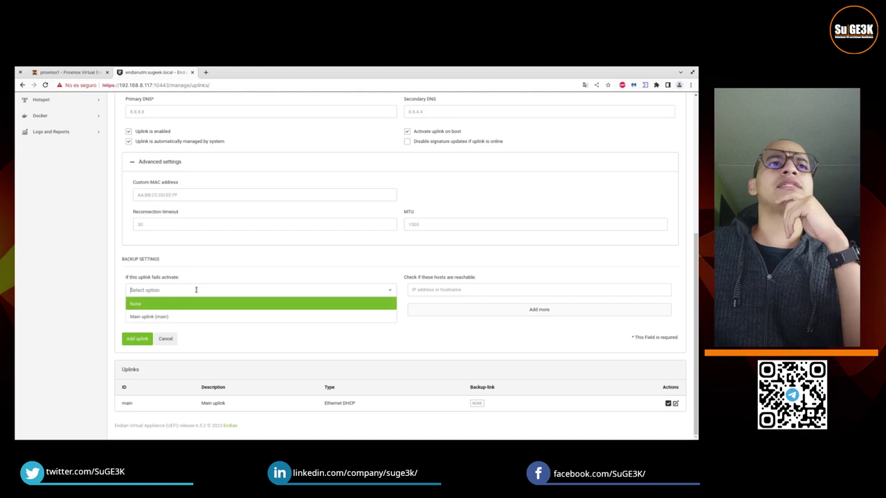
left_click(234, 316)
left_click(420, 289)
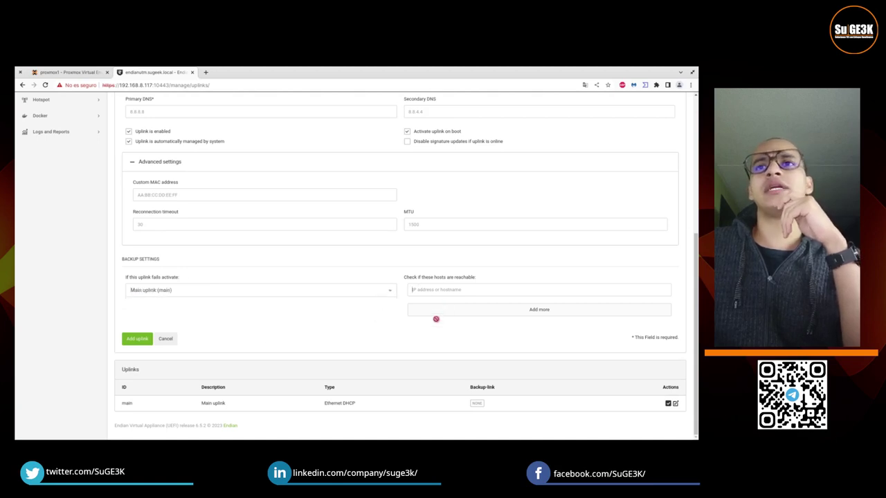
left_click(173, 338)
View Dynamic DNS, check the DHCP server configuration, then return to Dynamic DNS
left_click(80, 270)
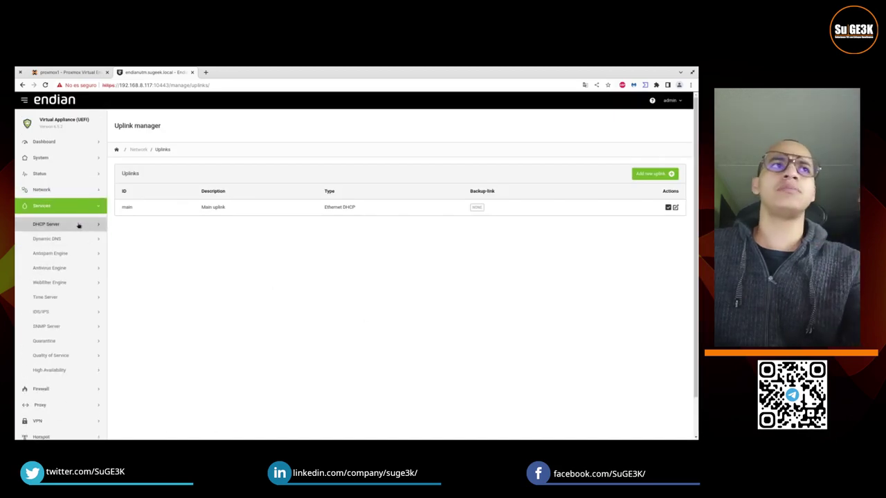
left_click(71, 240)
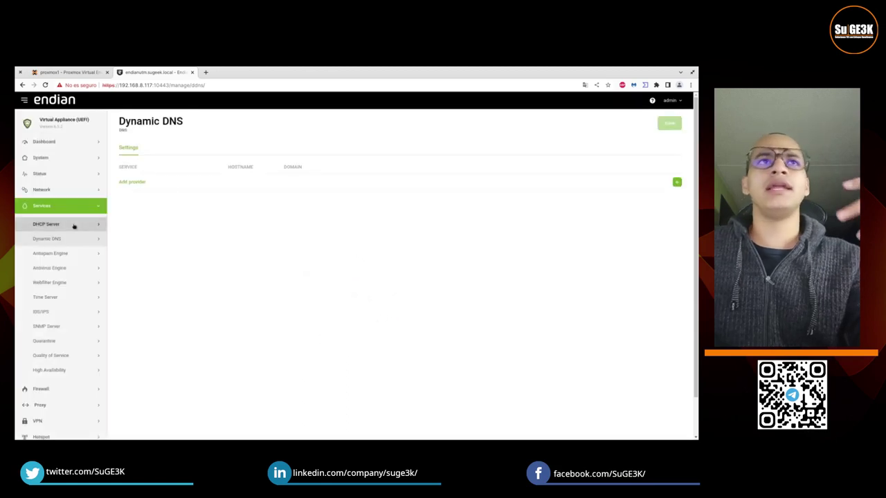
left_click(74, 226)
left_click(75, 241)
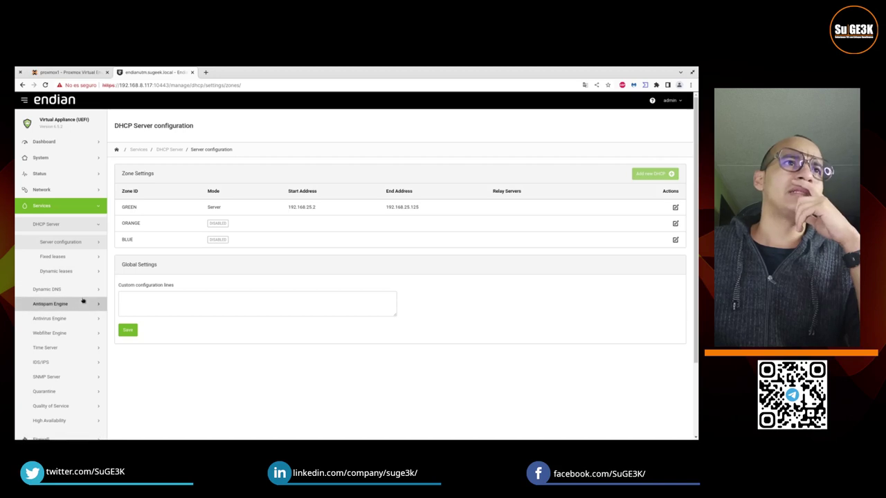
left_click(83, 294)
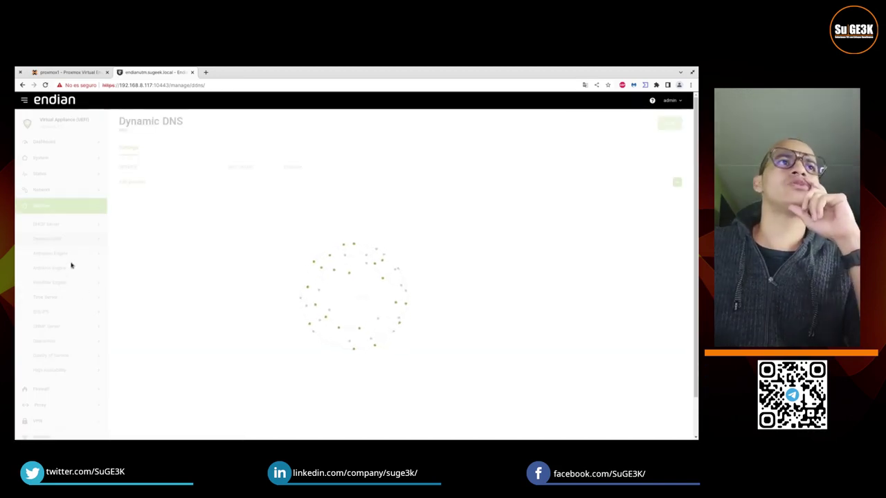
left_click(72, 257)
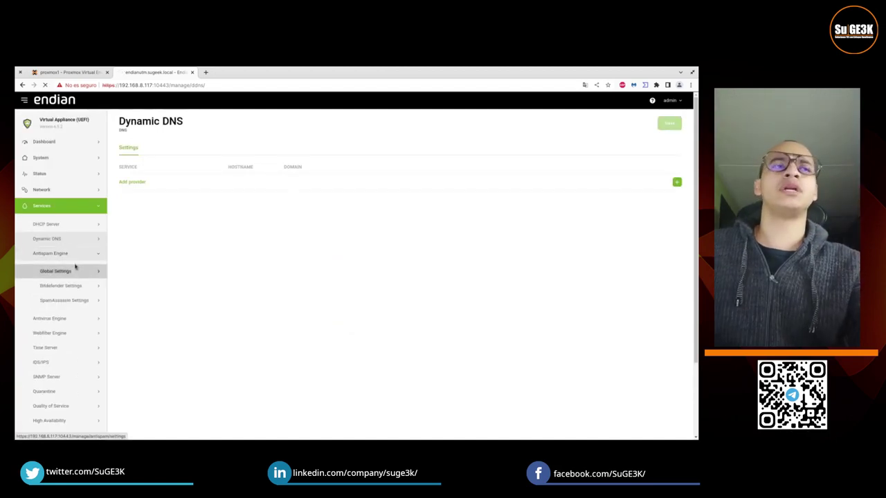
Browse the Antispam Bitdefender and SpamAssassin settings and the antivirus global settings, leaving them unchanged
left_click(75, 270)
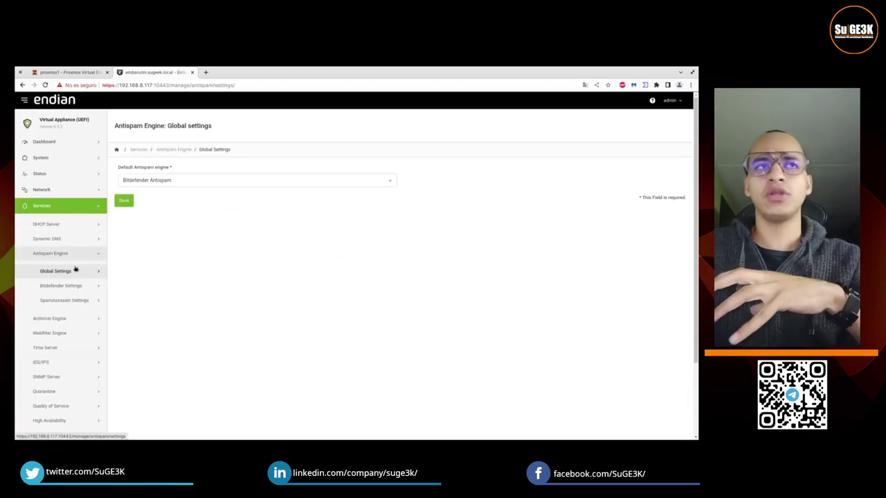
left_click(63, 285)
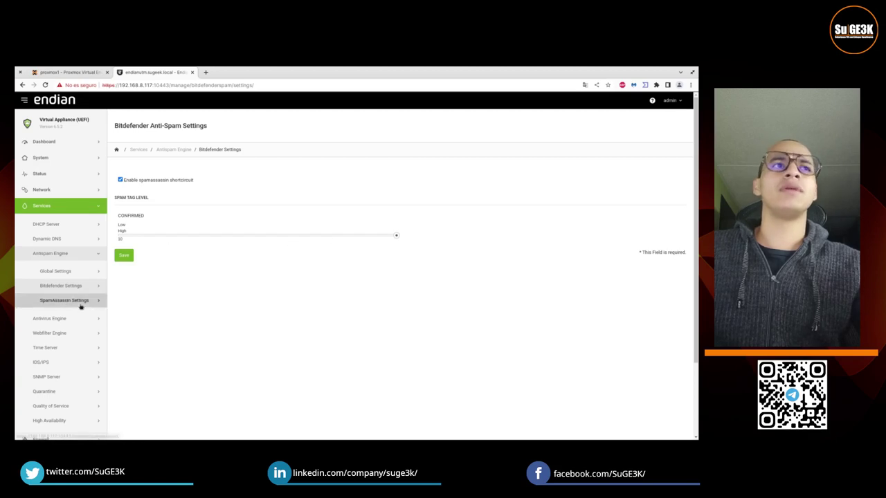
left_click(80, 305)
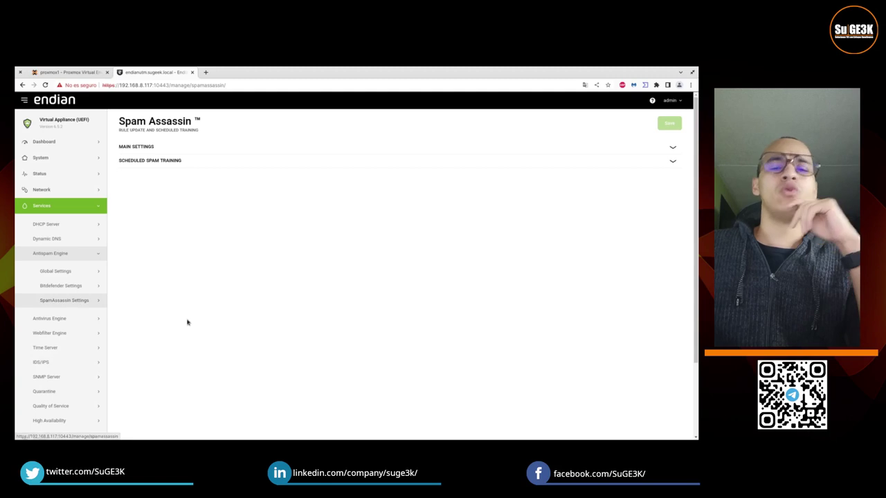
left_click(83, 320)
left_click(84, 287)
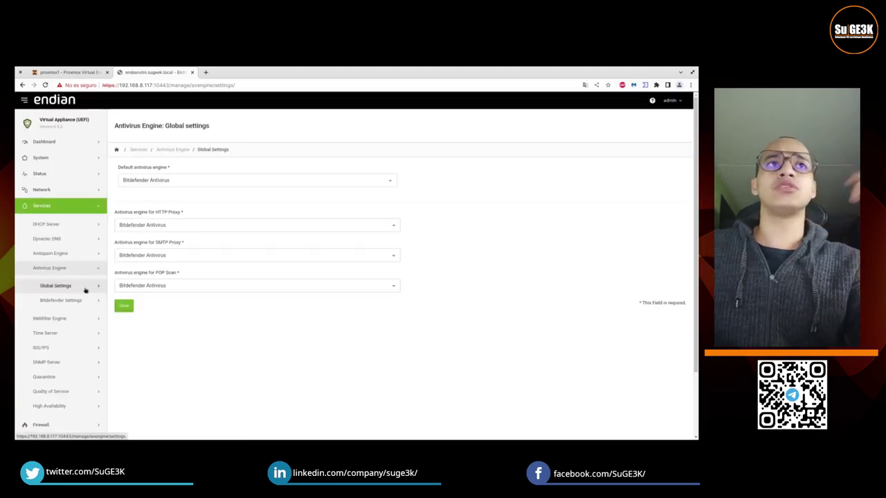
left_click(193, 181)
left_click(198, 332)
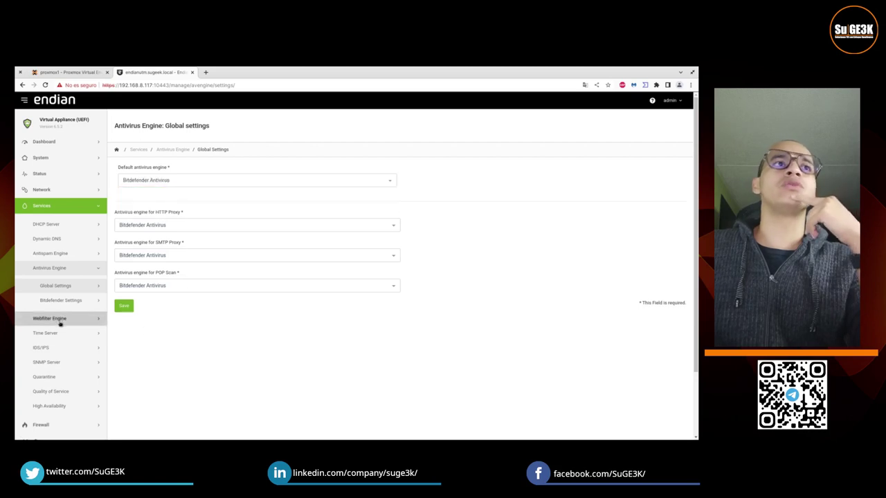
Make Bitdefender the default webfilter engine in Webfilter global settings
left_click(60, 319)
left_click(64, 301)
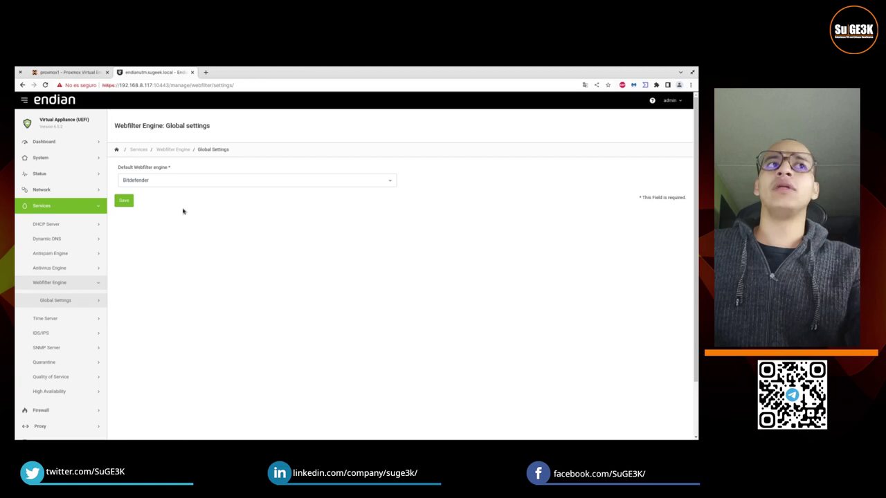
left_click(186, 183)
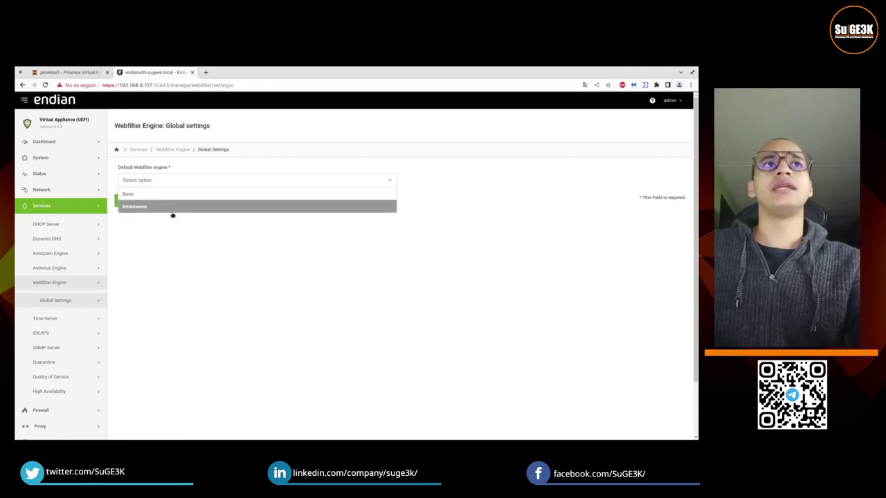
left_click(141, 207)
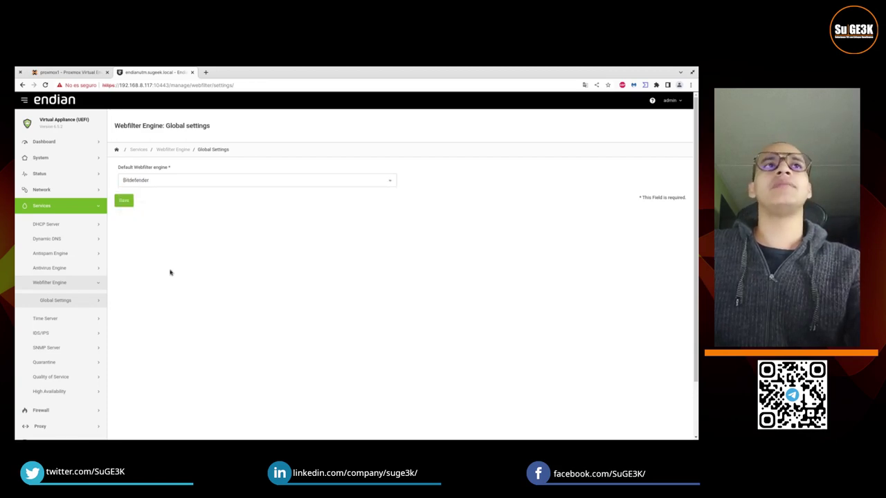
Visit the Time Server page, then open the IDS/IPS Settings page
left_click(74, 318)
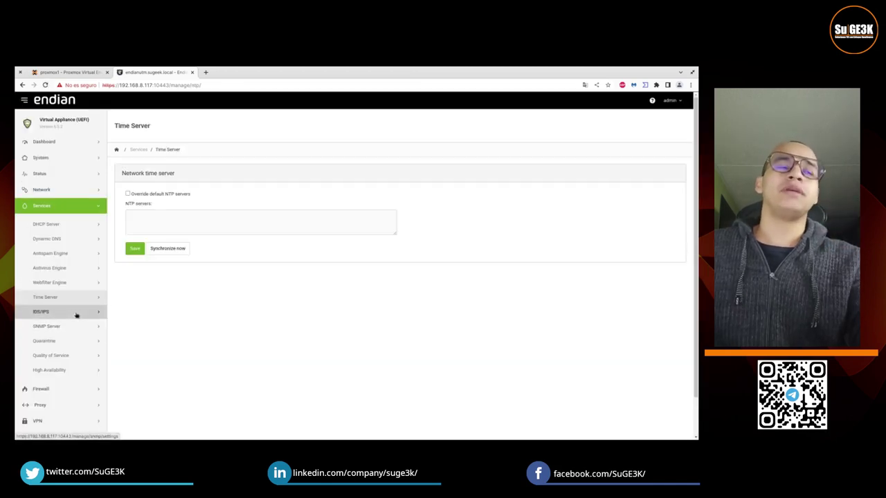
left_click(77, 313)
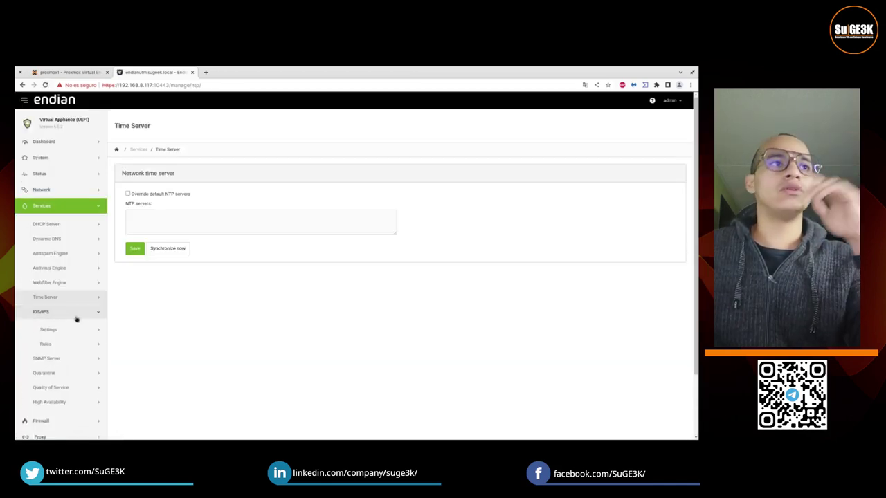
left_click(75, 330)
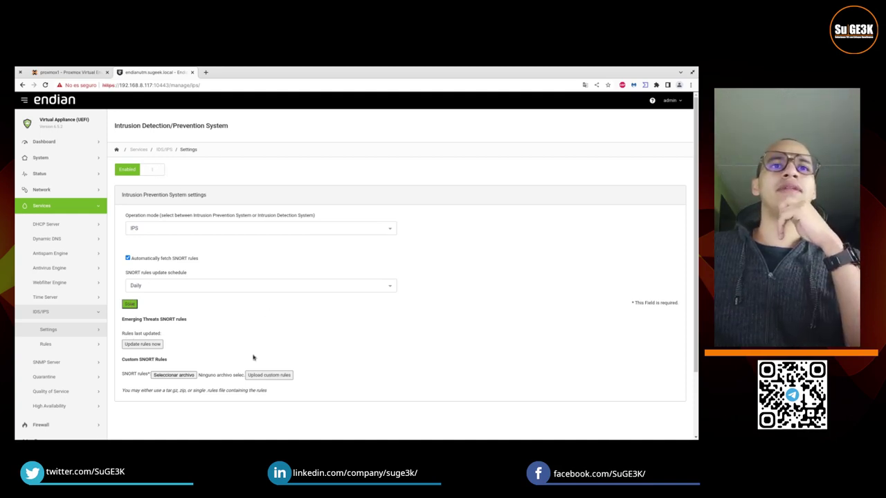
Keep the Daily SNORT rules update schedule and try IDS as the operation mode
left_click(168, 284)
left_click(325, 312)
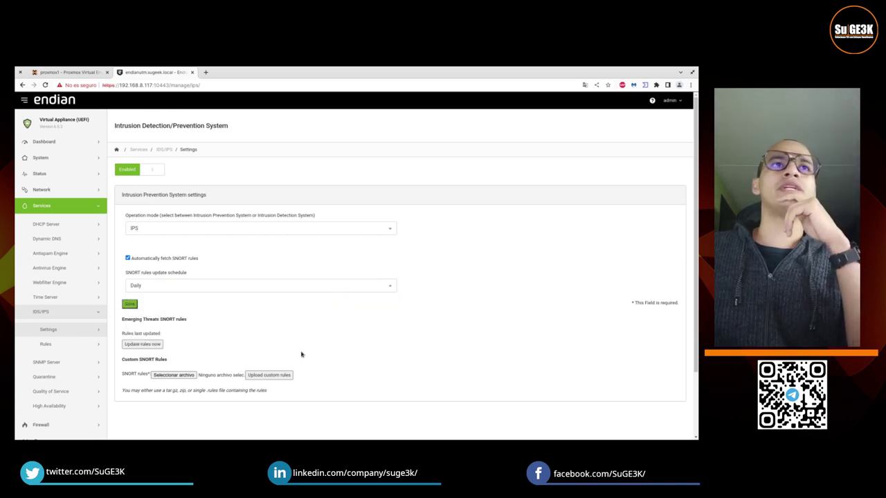
left_click(232, 228)
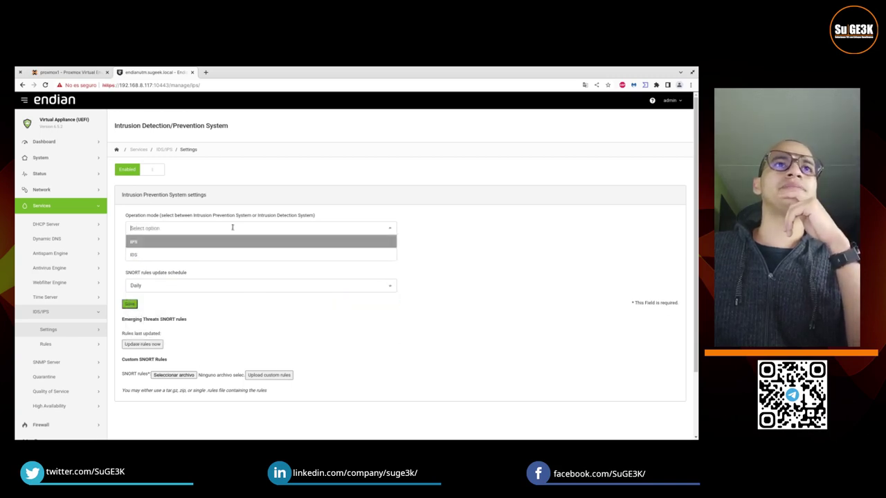
left_click(159, 255)
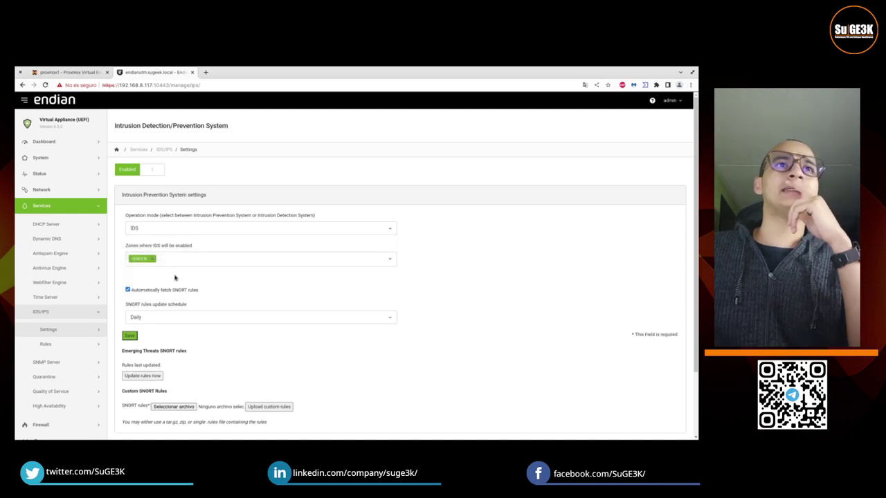
left_click(154, 229)
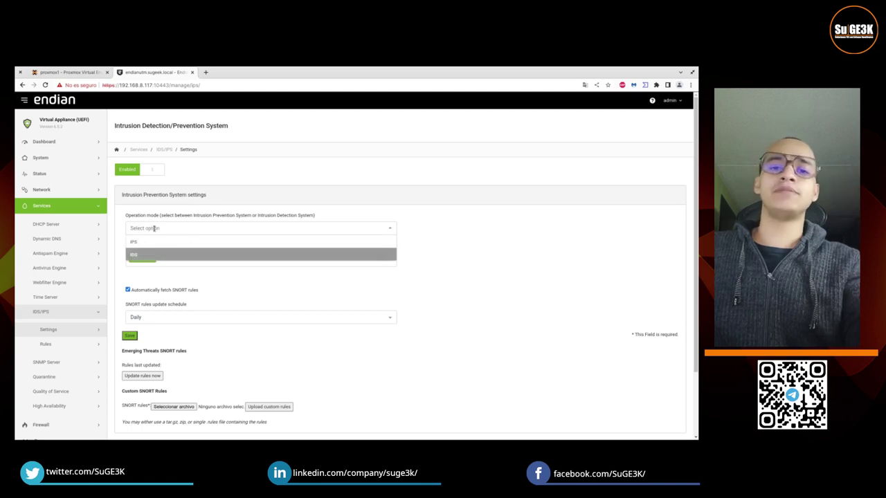
left_click(152, 255)
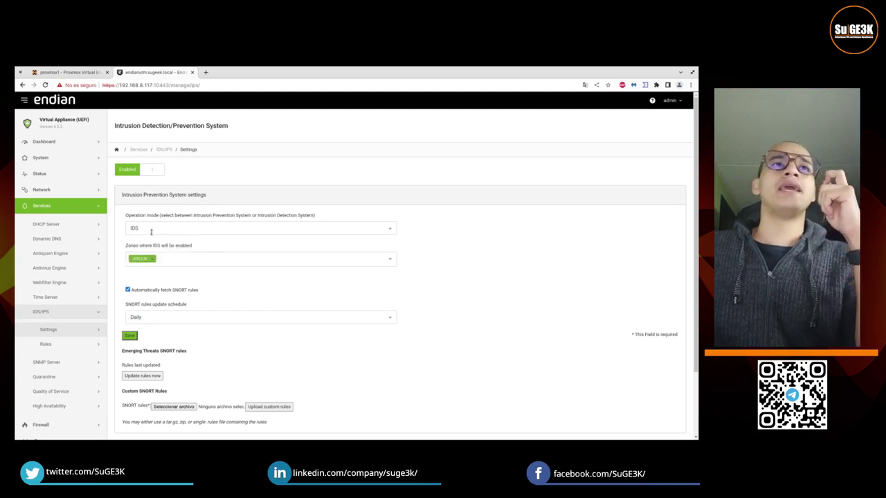
Check the IDS zone choices, return the operation mode to IPS, and view the IDS/IPS Rules list
left_click(166, 259)
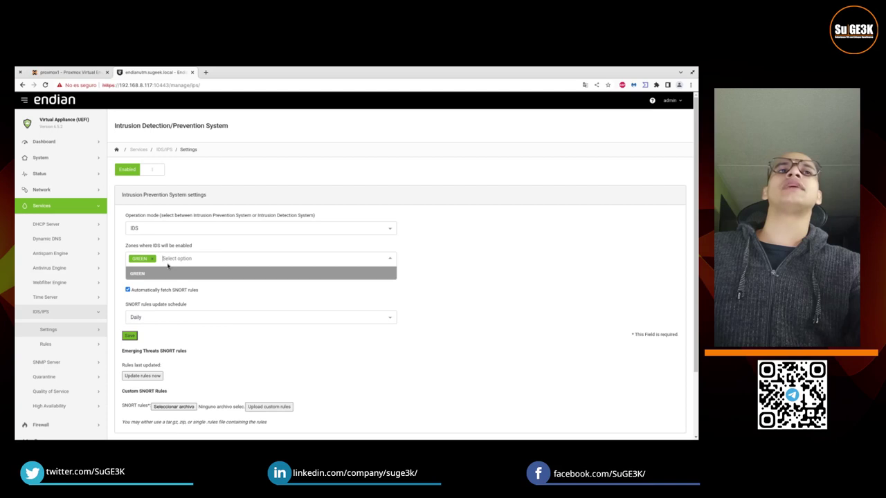
left_click(456, 260)
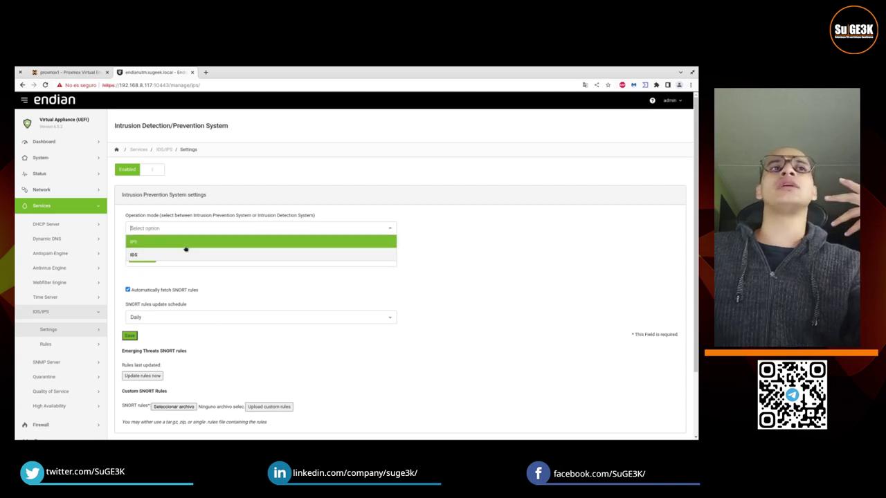
left_click(184, 244)
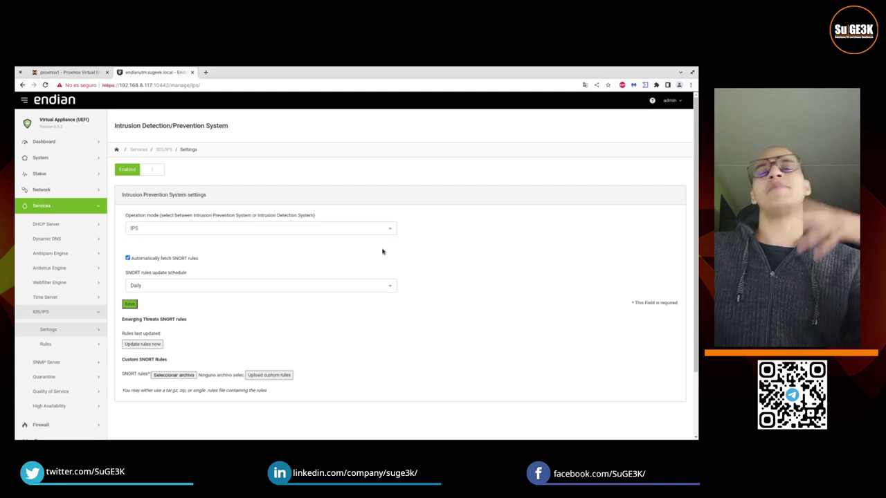
left_click(204, 232)
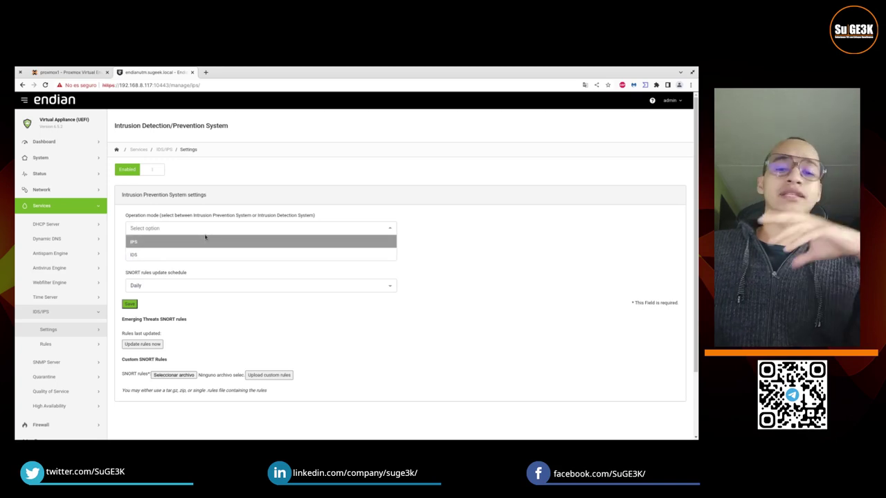
key("Return")
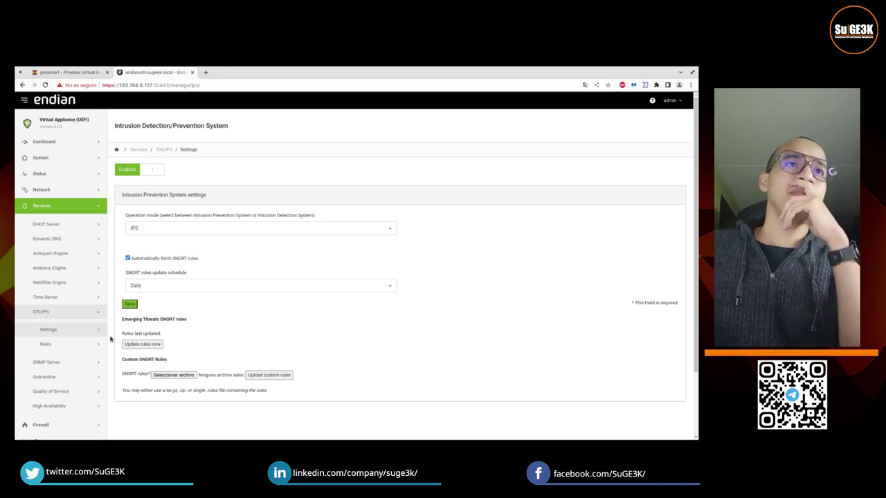
left_click(83, 344)
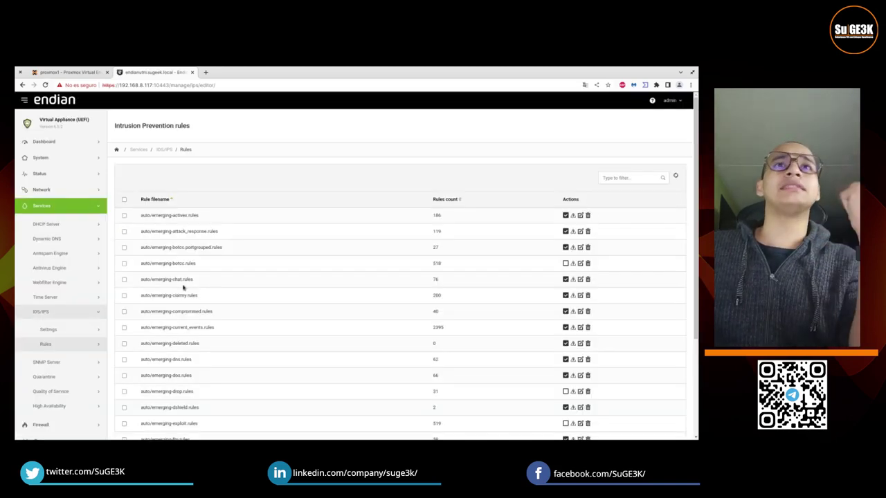
Visit the SNMP Server page, then view the empty Mail Quarantine list (Total 0)
scroll(310, 315, "down", 10)
scroll(310, 313, "up", 7)
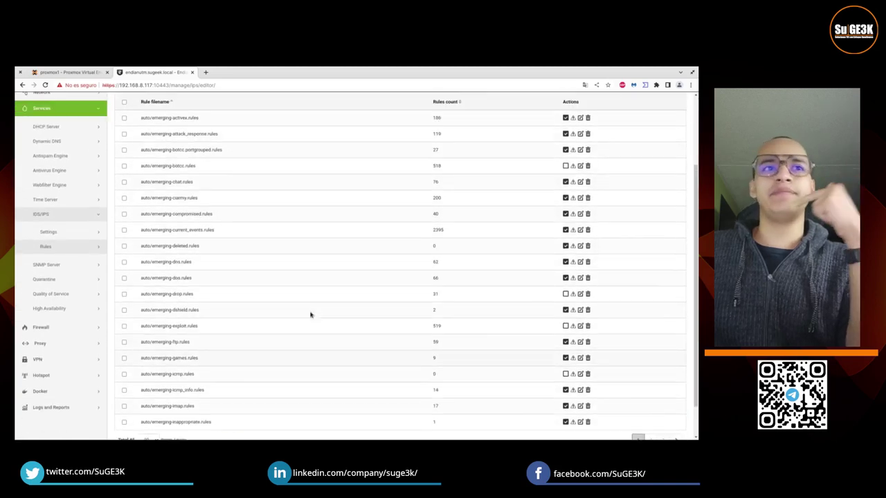
left_click(61, 267)
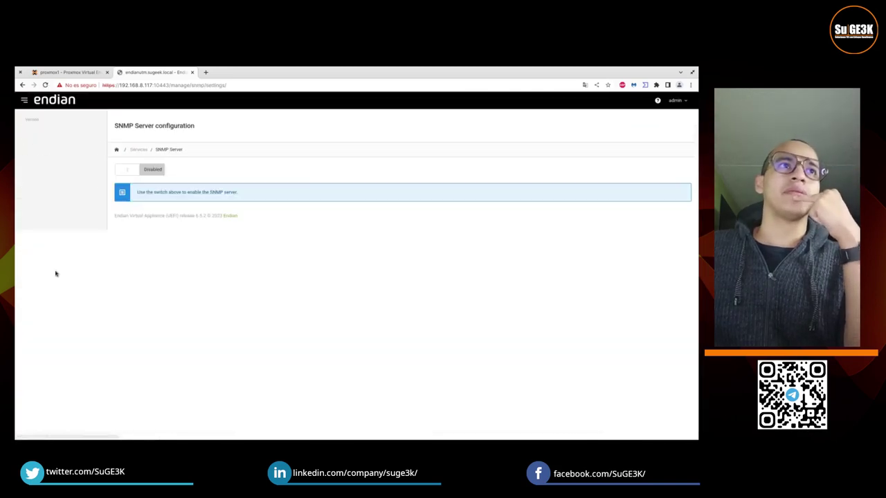
left_click(70, 341)
left_click(71, 359)
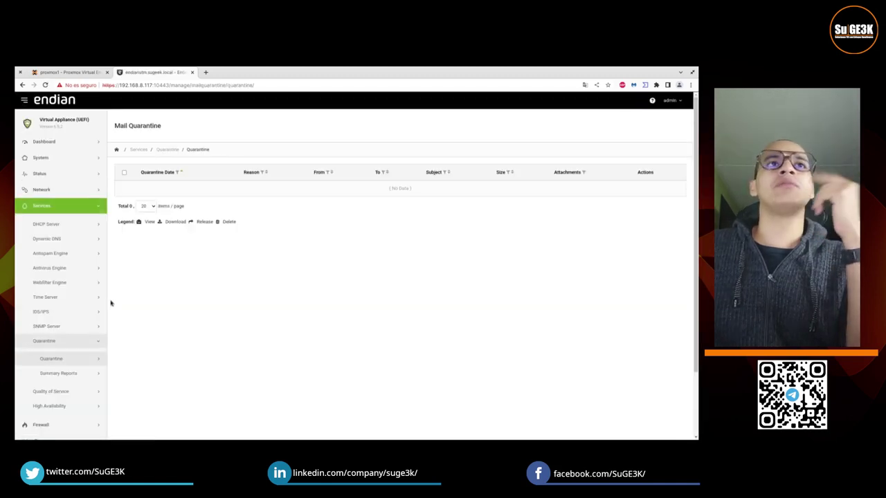
scroll(100, 334, "down", 1)
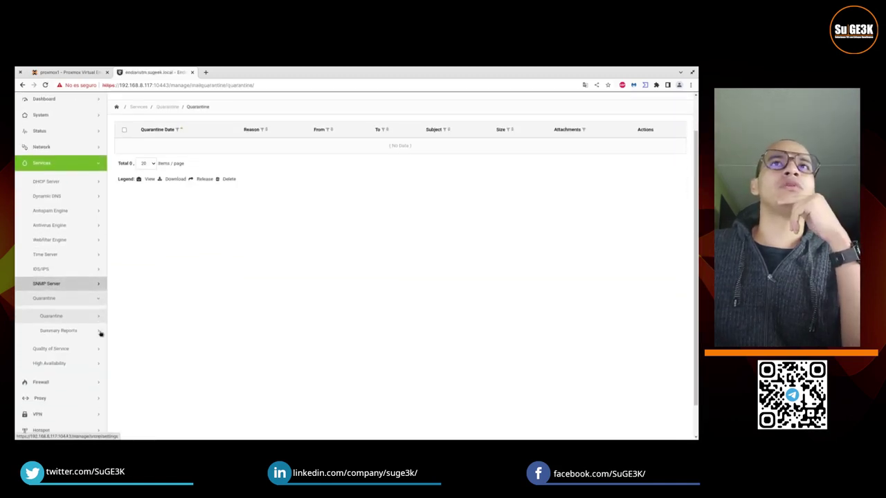
Open the QoS Devices page and start adding a new QoS device
left_click(53, 349)
left_click(48, 331)
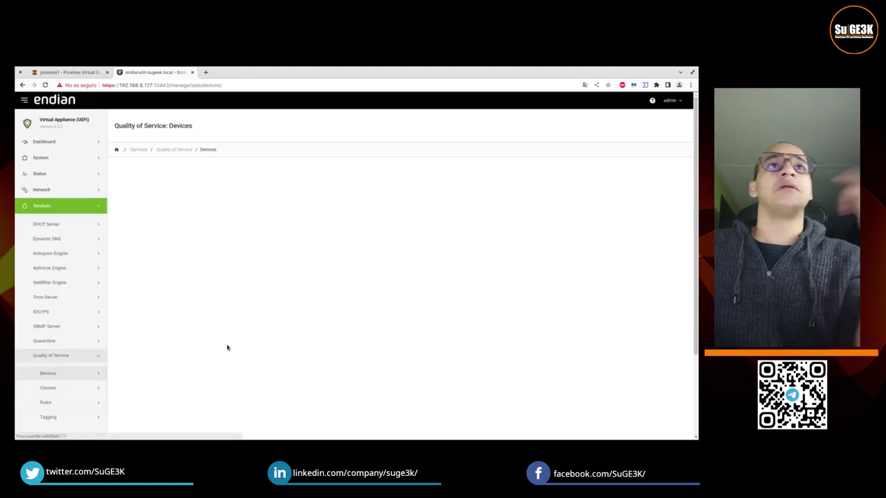
left_click(669, 173)
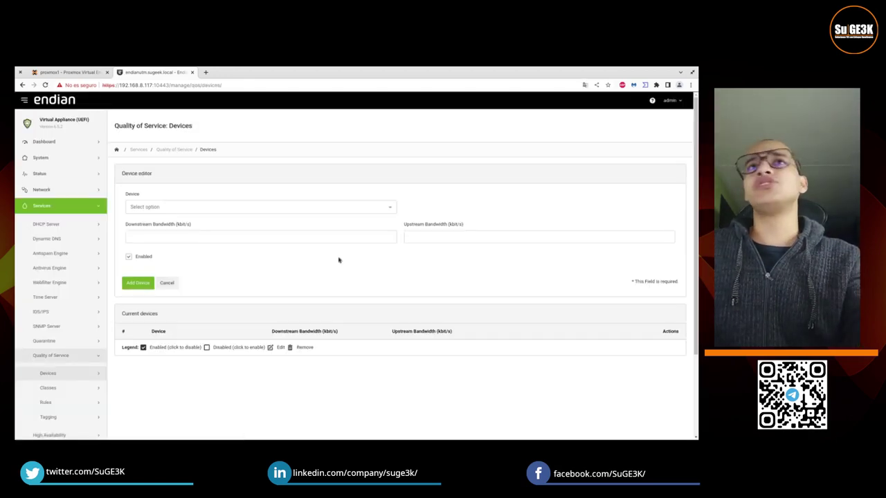
scroll(173, 337, "down", 3)
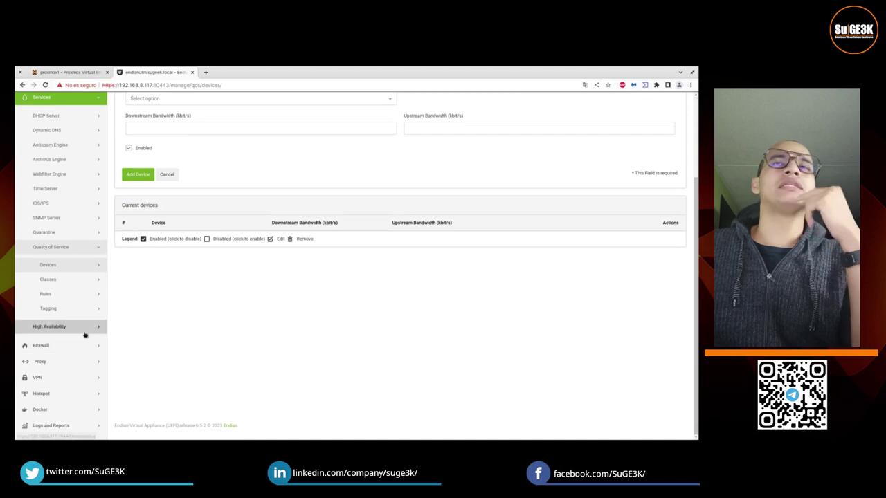
Browse QoS Classes, Rules and Tagging, then view High Availability cluster settings (192.168.177.0/24)
left_click(81, 279)
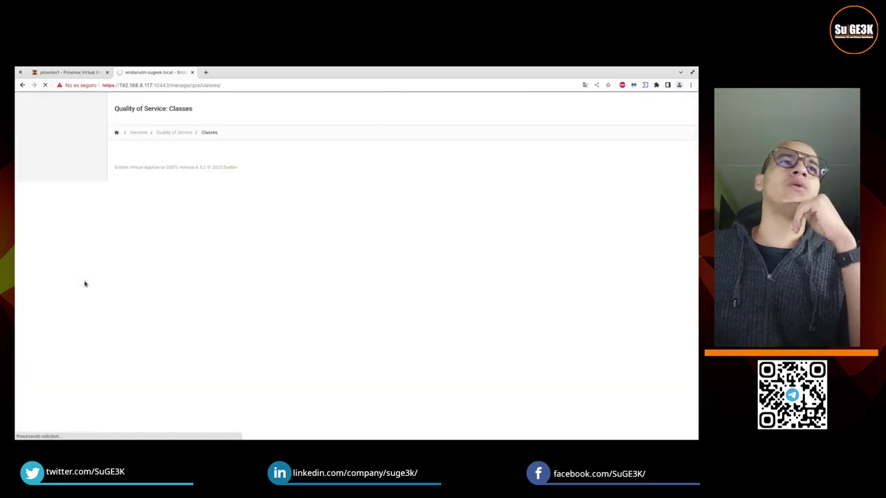
left_click(63, 405)
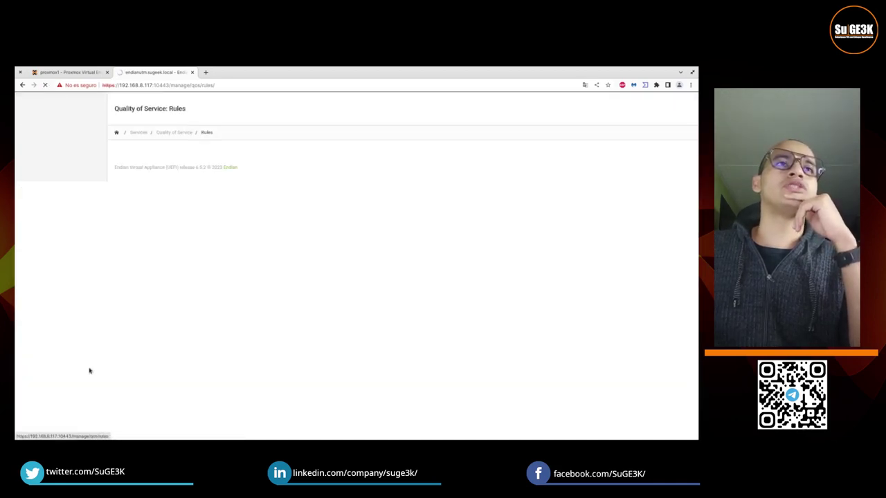
left_click(65, 334)
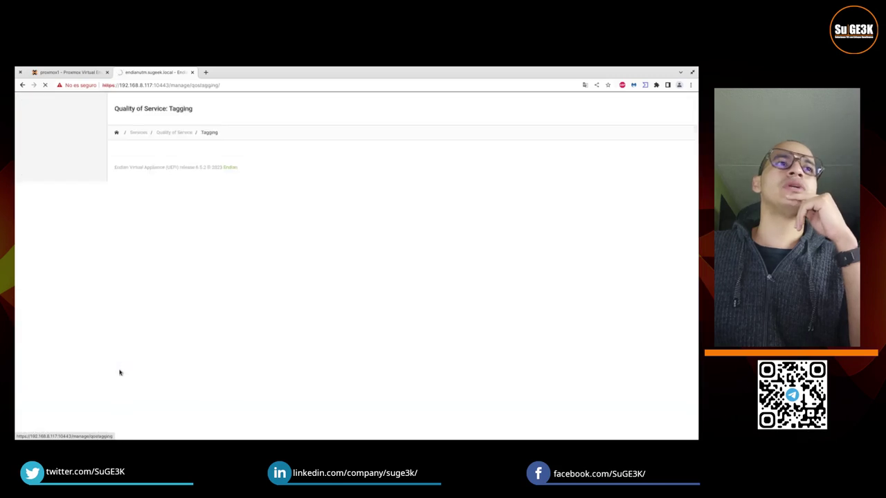
scroll(120, 368, "down", 3)
left_click(74, 328)
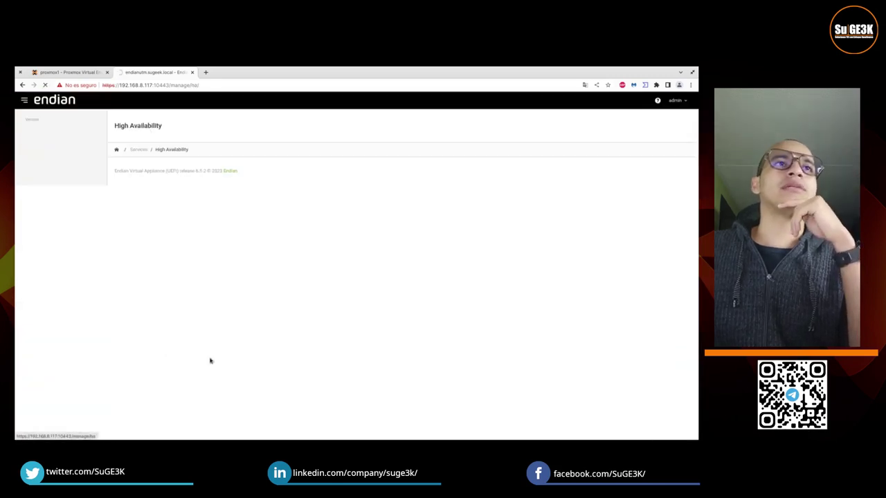
scroll(102, 376, "down", 1)
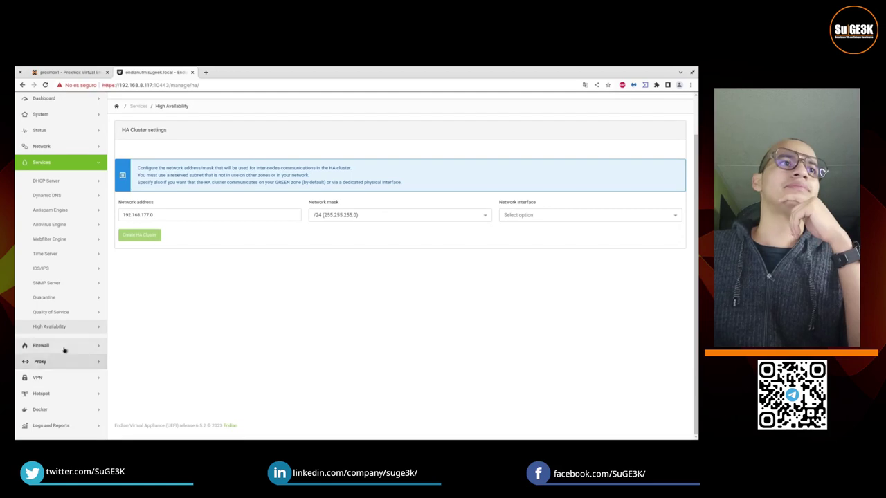
left_click(63, 348)
Start a new outgoing firewall rule with source <ANY> and destination type Network Objects
left_click(69, 211)
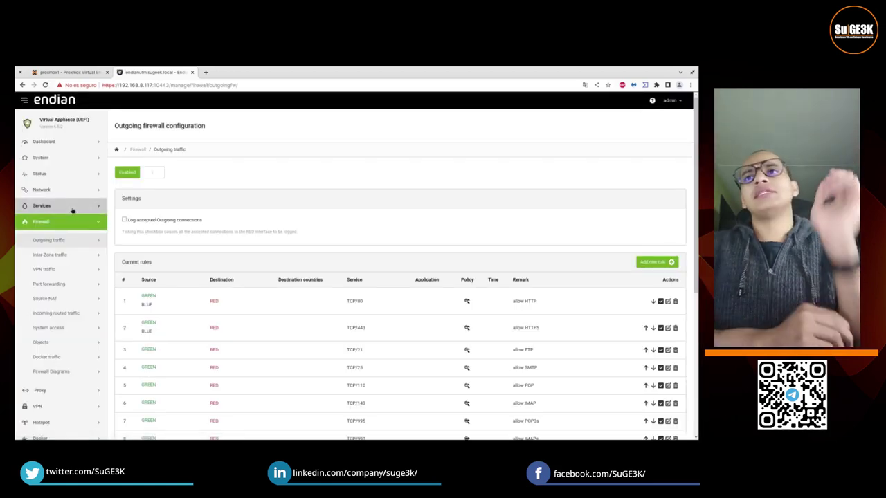
scroll(339, 277, "down", 5)
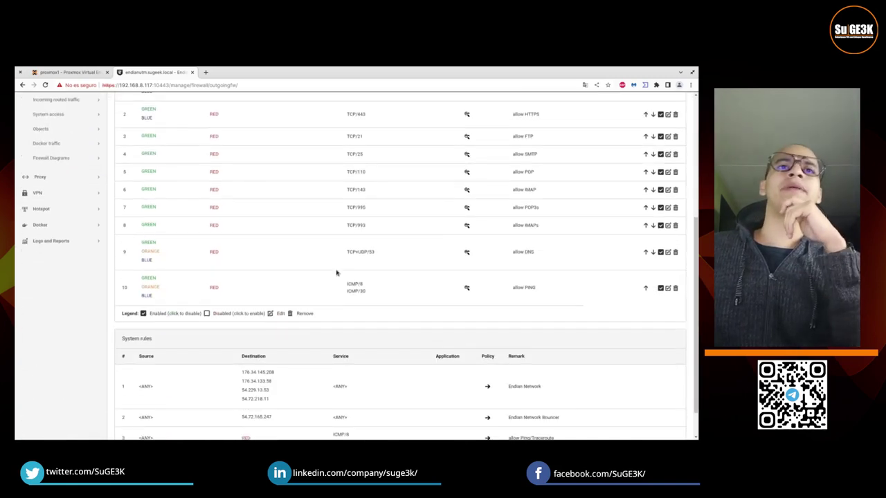
scroll(336, 272, "up", 5)
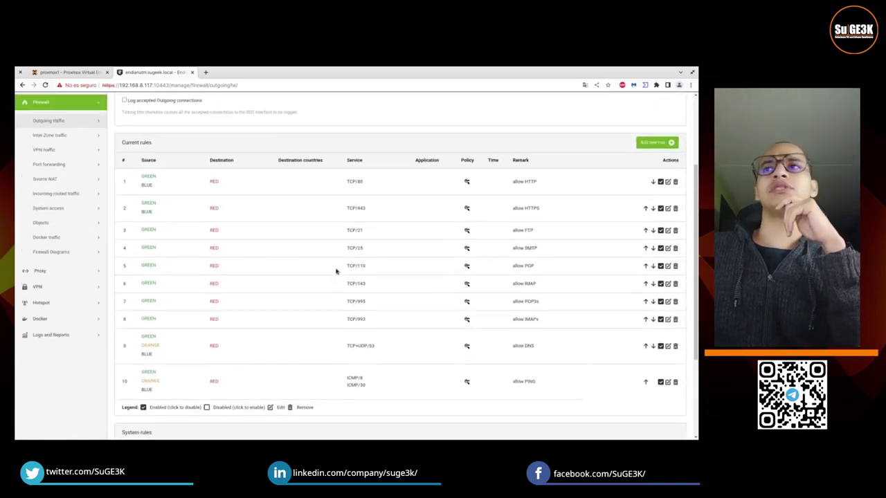
scroll(549, 210, "down", 1)
left_click(654, 180)
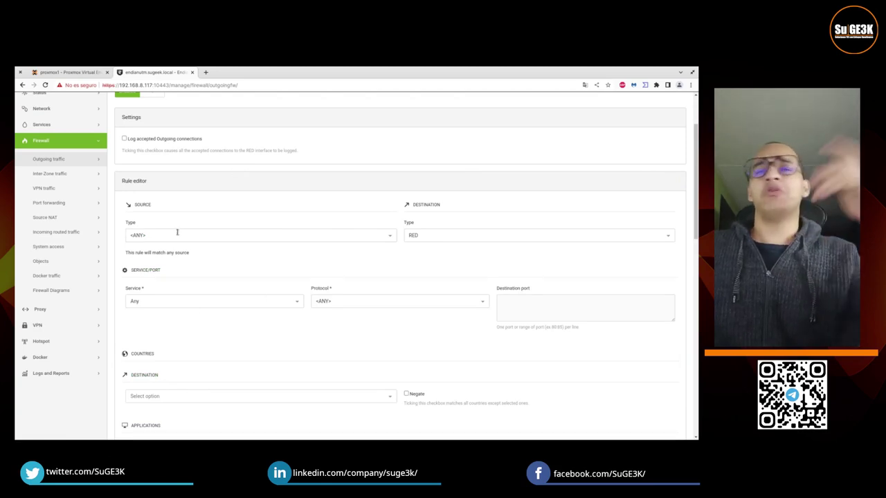
left_click(396, 236)
left_click(463, 236)
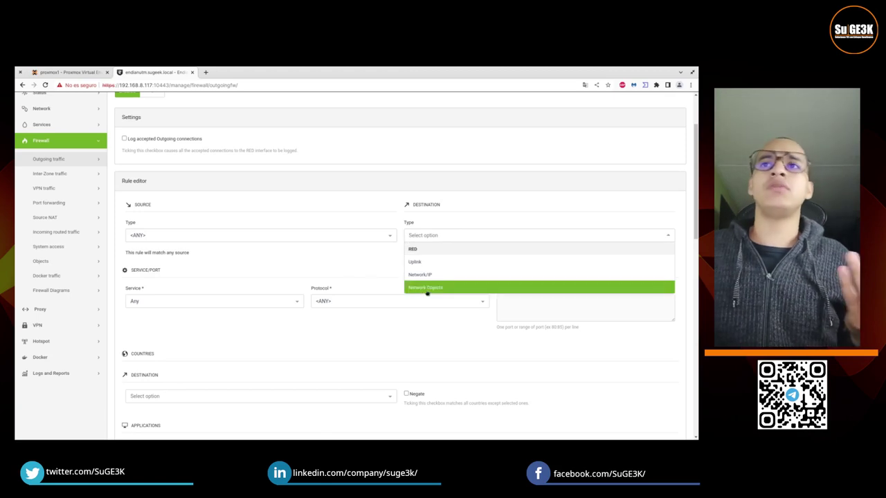
left_click(425, 287)
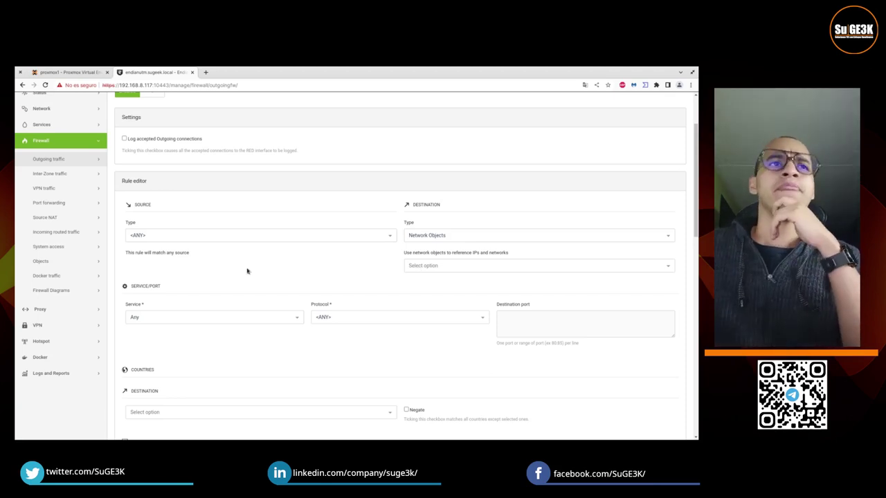
scroll(247, 271, "down", 2)
Try LDAP over SSL, then set the service to User defined with TCP + UDP port 636
left_click(252, 234)
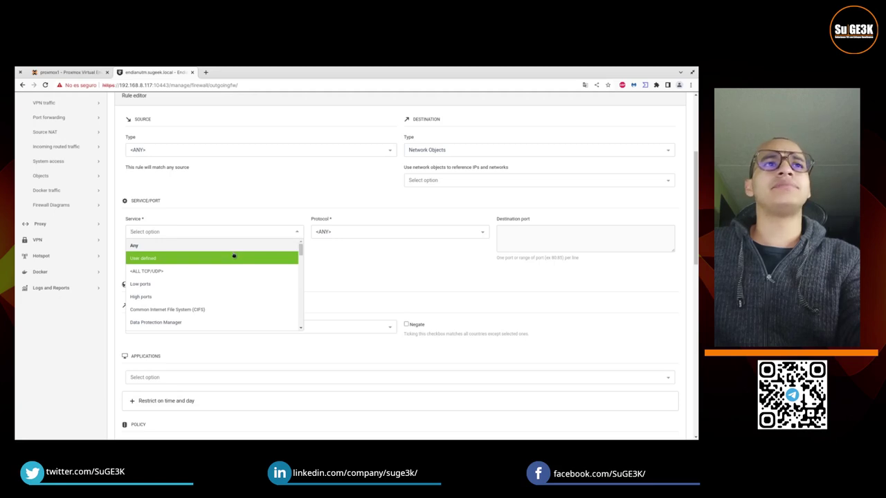
scroll(231, 284, "down", 10)
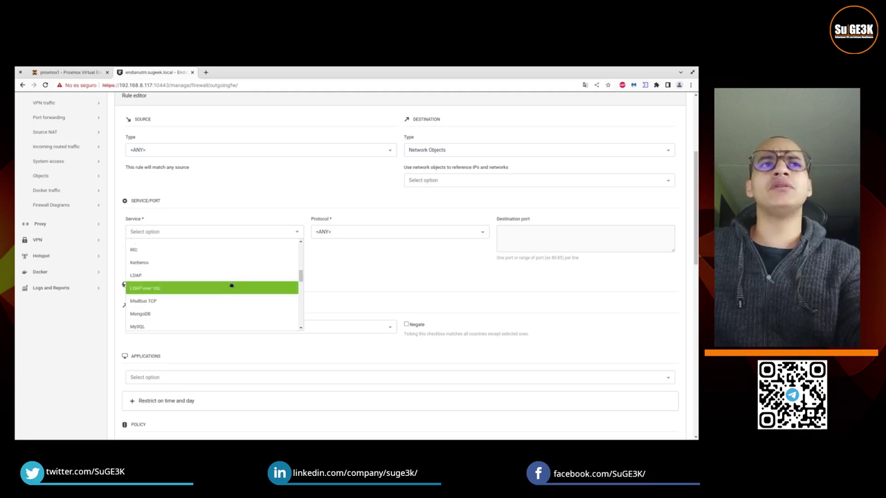
scroll(231, 285, "up", 3)
left_click(200, 299)
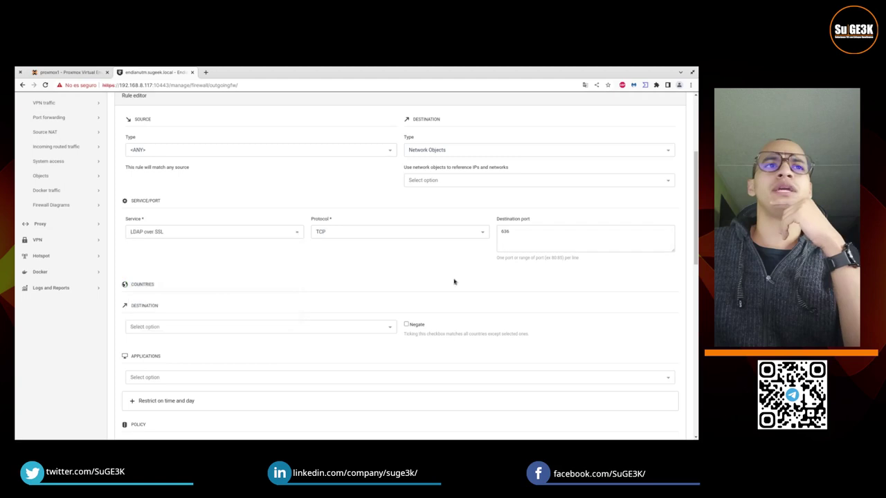
left_click(283, 232)
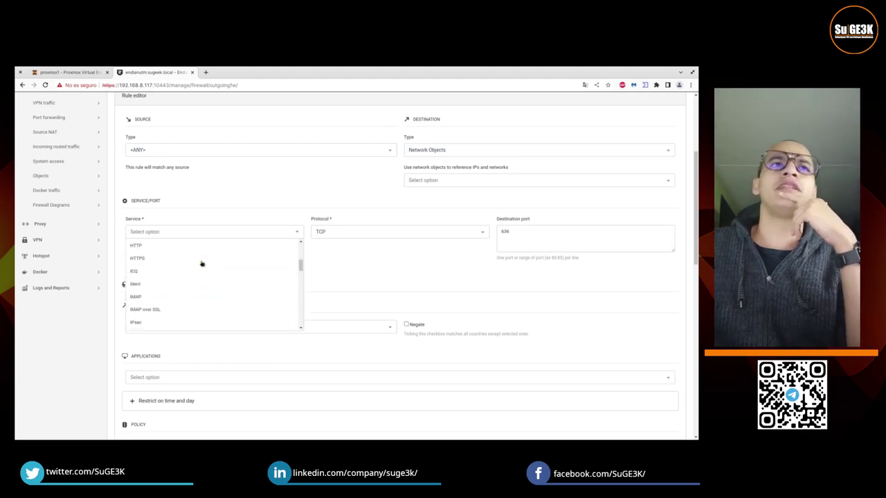
left_click(176, 260)
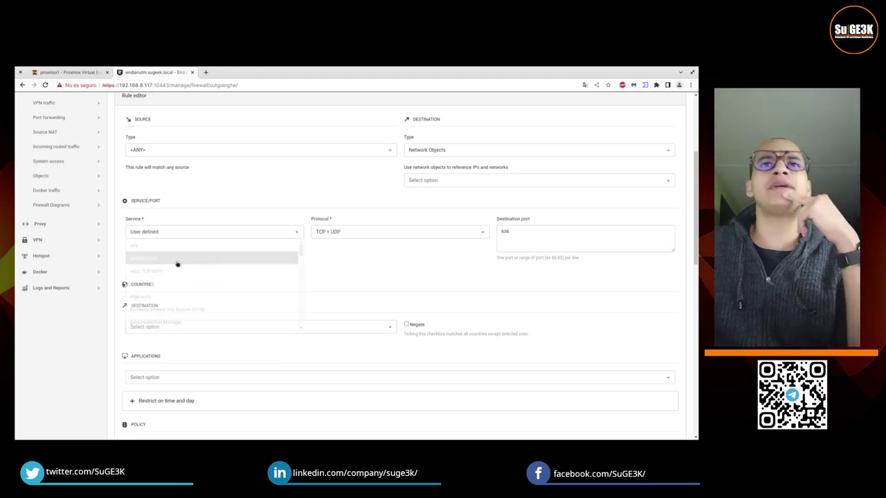
triple_click(551, 237)
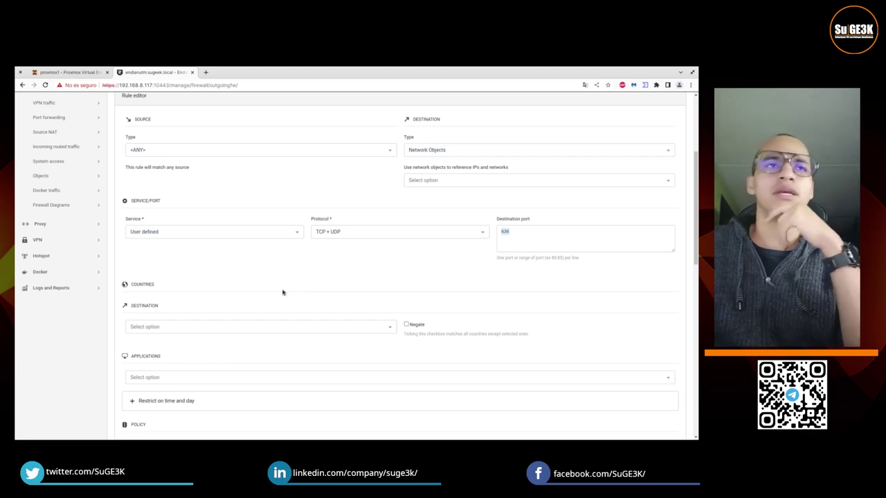
scroll(282, 292, "down", 1)
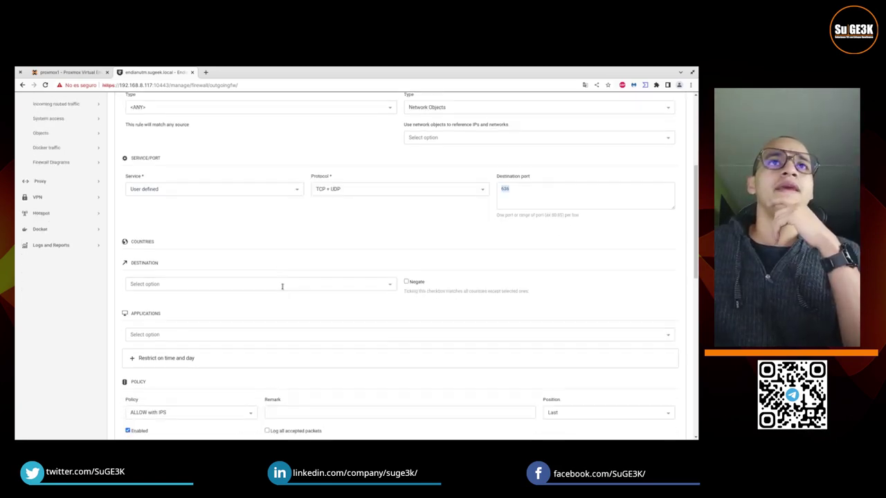
Add Åland Islands as the rule's destination country
left_click(200, 285)
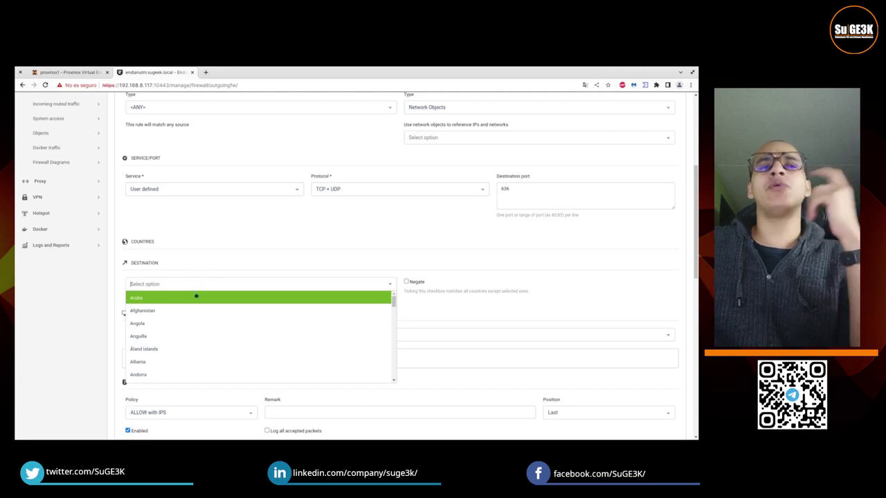
left_click(203, 351)
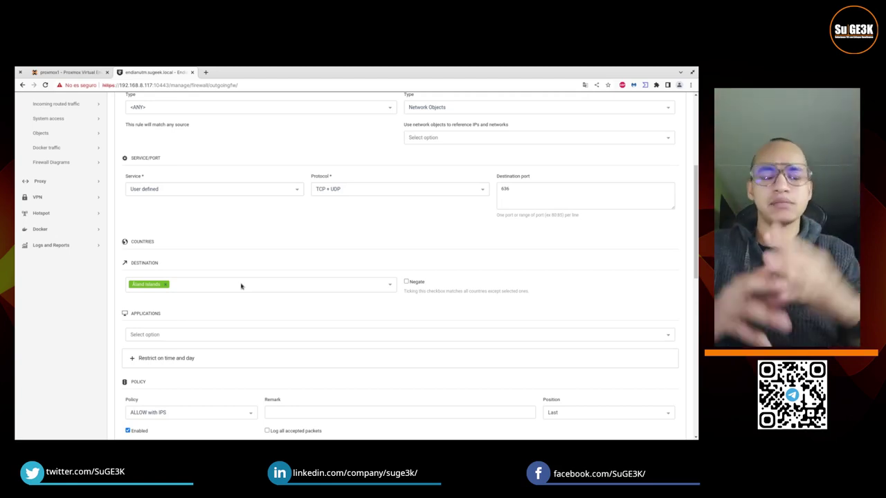
left_click(241, 286)
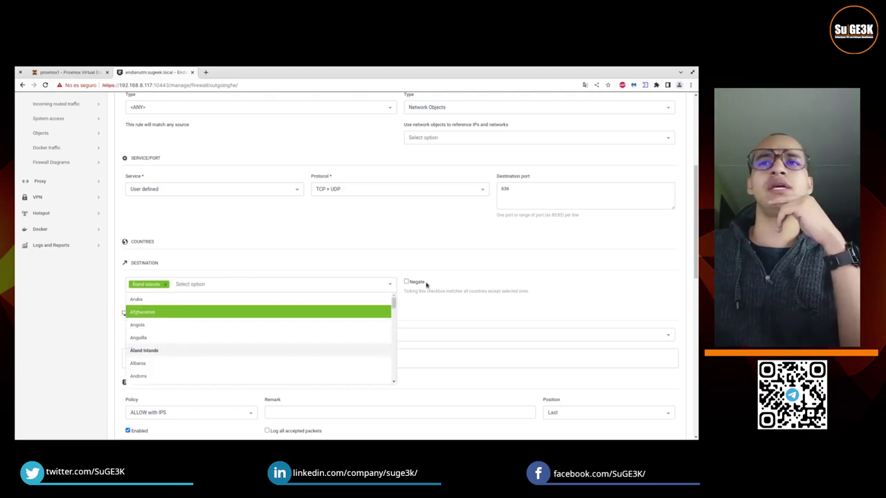
Add Yahoo as the rule's application and reset the service to Any
left_click(164, 335)
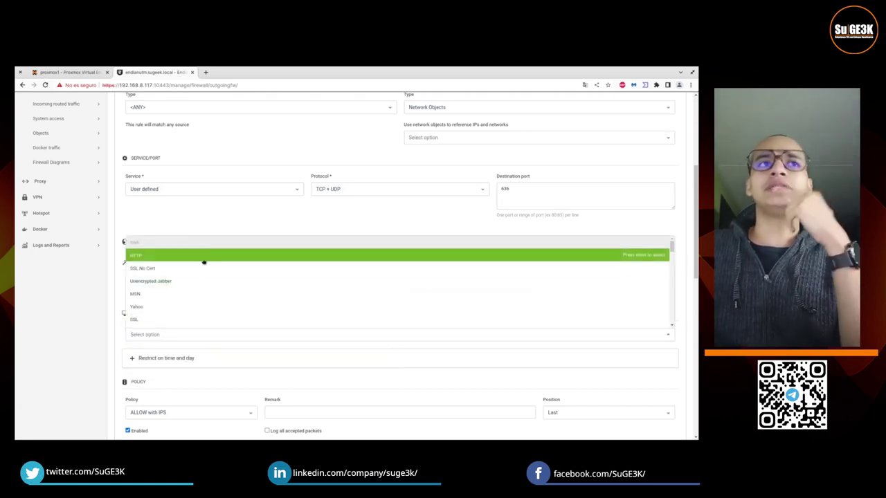
left_click(185, 300)
scroll(371, 298, "down", 1)
scroll(371, 298, "up", 5)
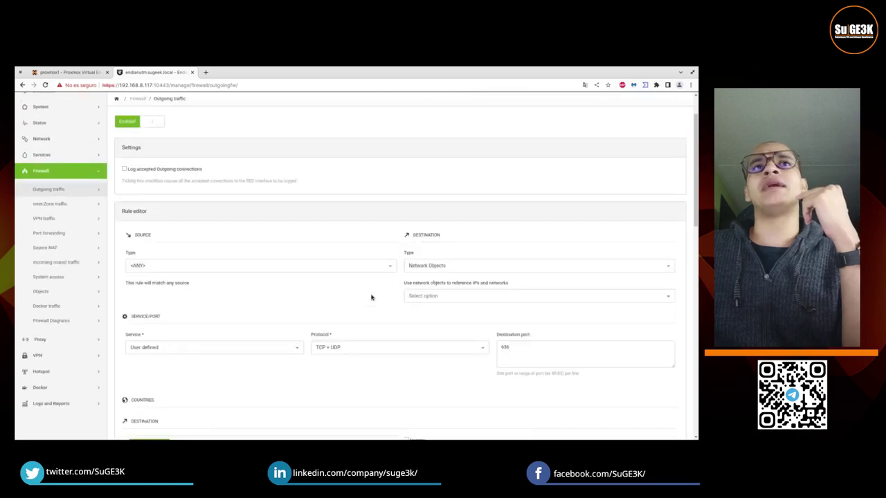
left_click(213, 402)
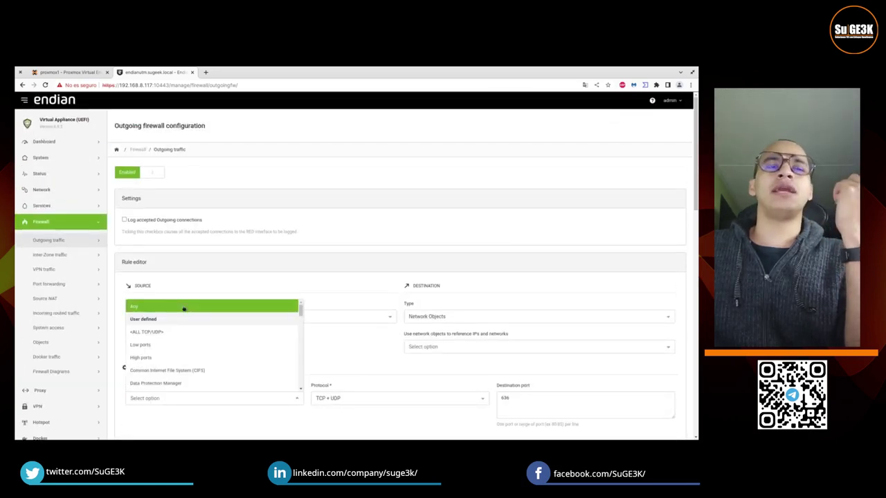
left_click(184, 306)
scroll(326, 366, "down", 5)
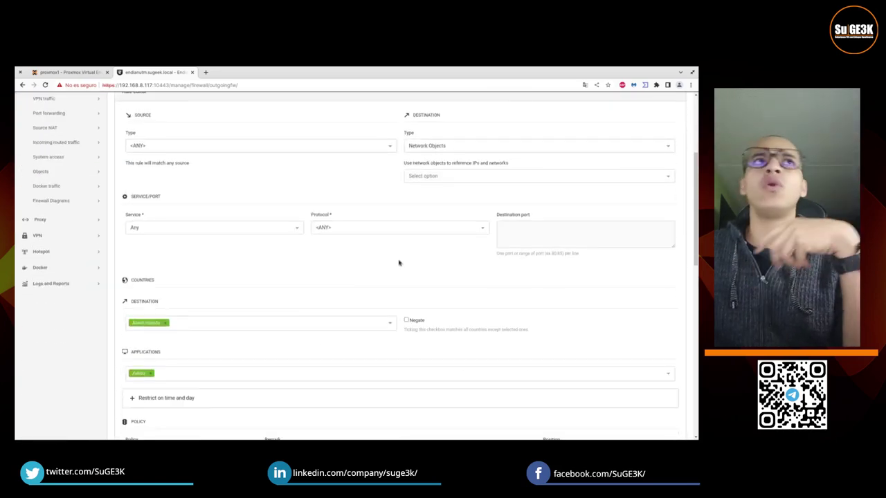
Set the destination type back to RED, leaving the time and day restriction off
left_click(443, 147)
left_click(442, 161)
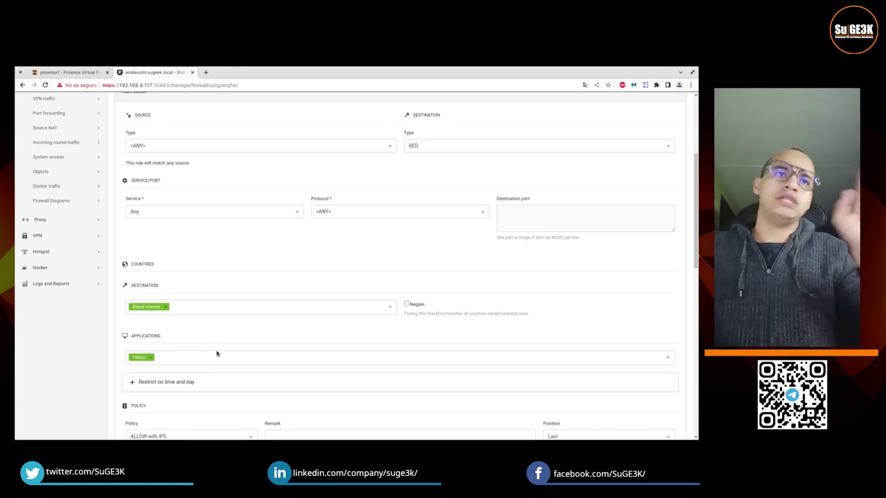
scroll(291, 353, "down", 2)
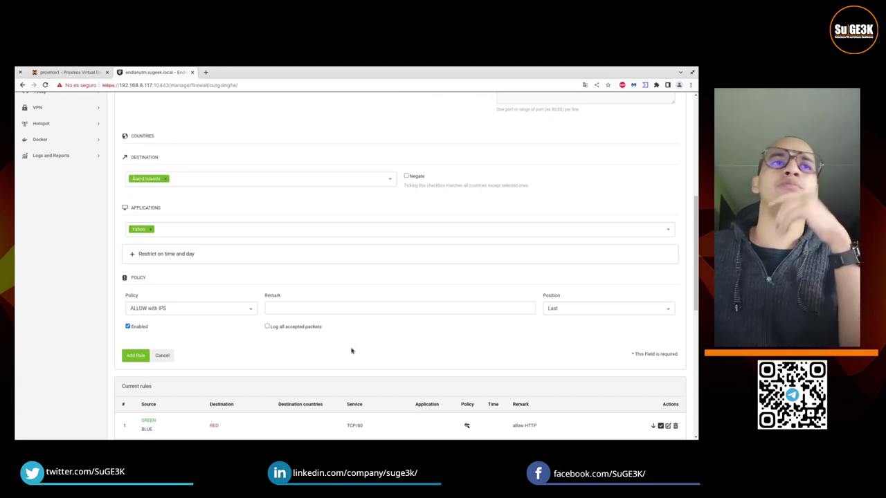
left_click(205, 254)
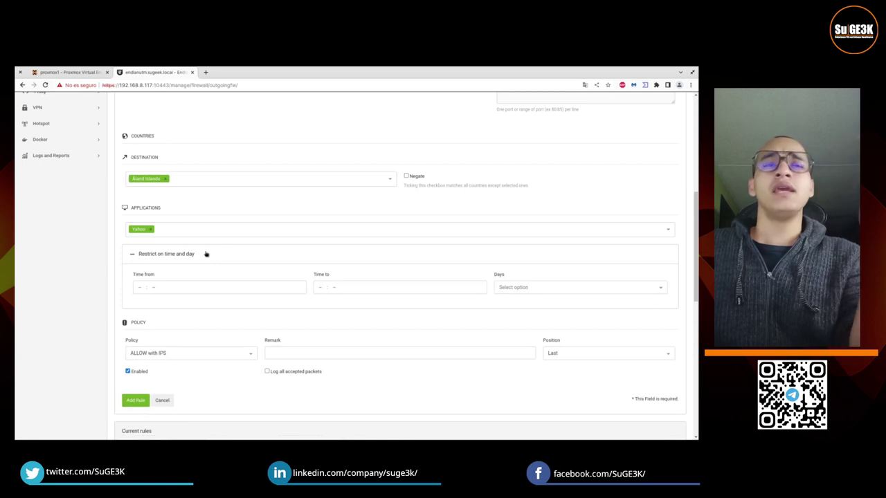
left_click(206, 254)
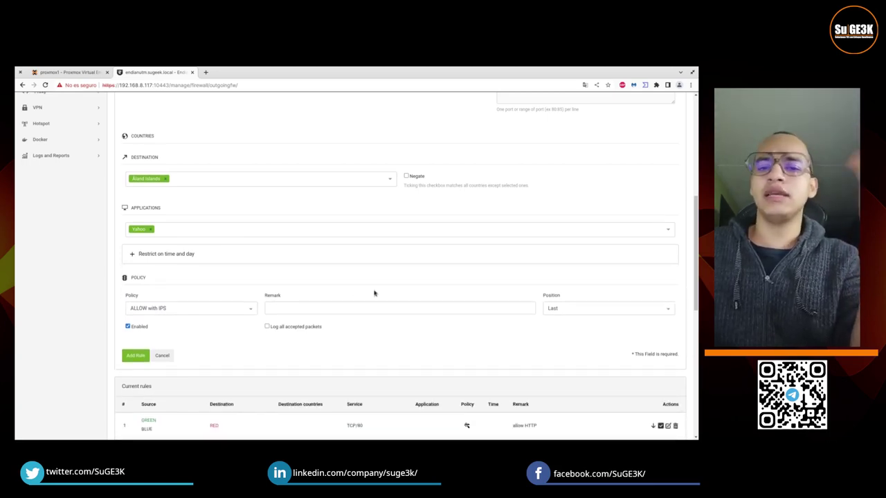
Keep the policy as ALLOW with IPS and place the cursor in the Remark field
left_click(167, 312)
left_click(389, 332)
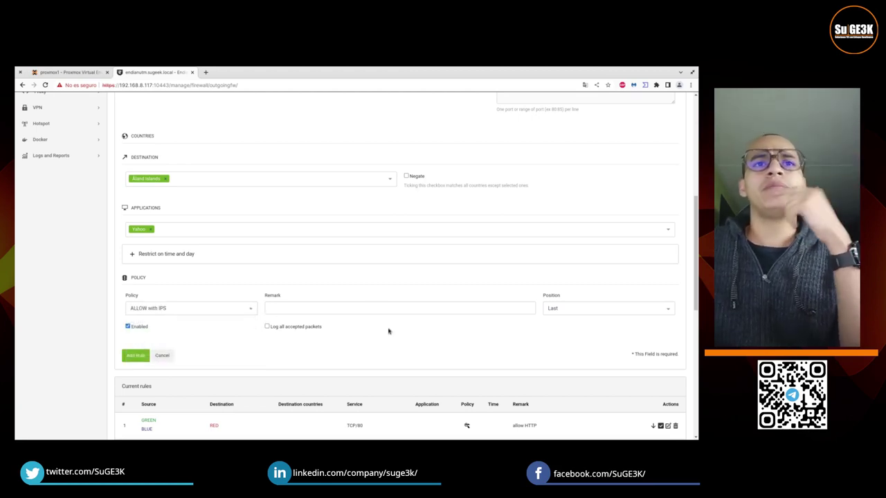
left_click(341, 309)
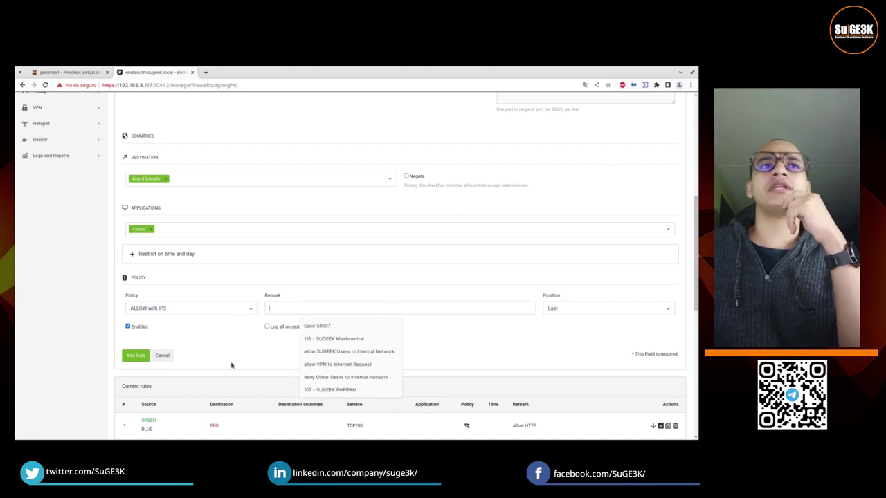
scroll(326, 257, "up", 5)
scroll(326, 257, "up", 2)
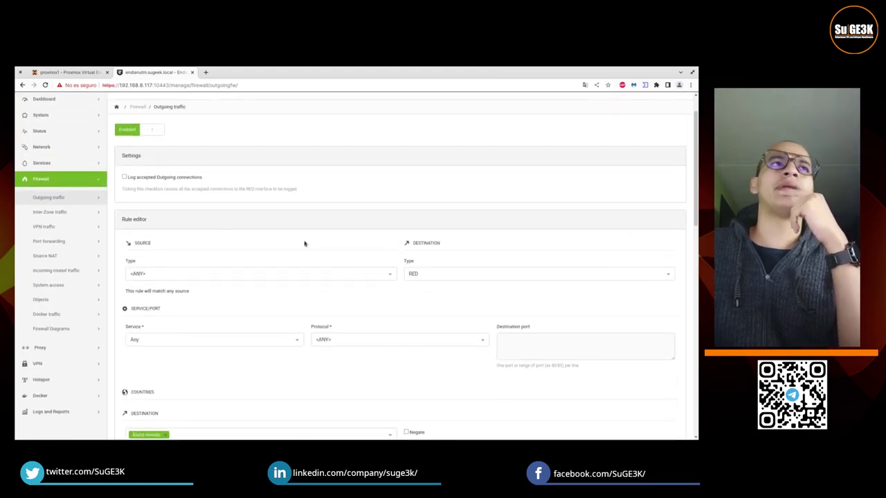
Visit the Inter-Zone and VPN traffic rules, then go to Port forwarding / Destination NAT
left_click(50, 212)
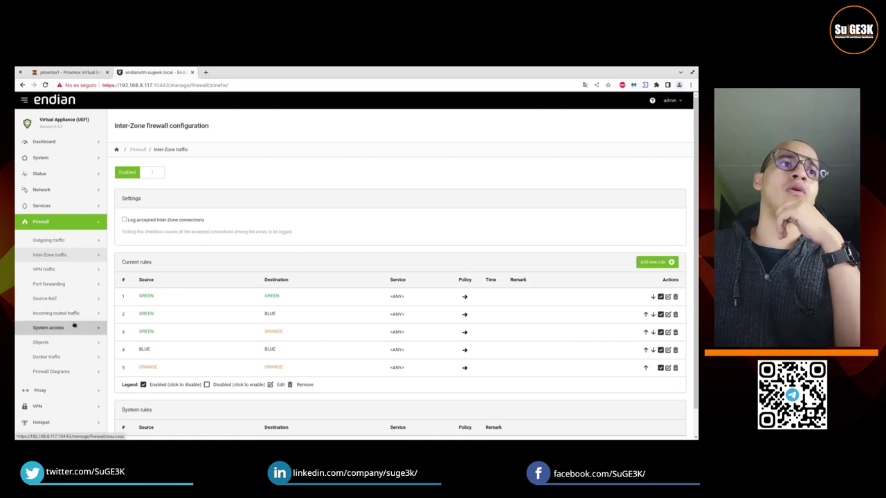
left_click(87, 266)
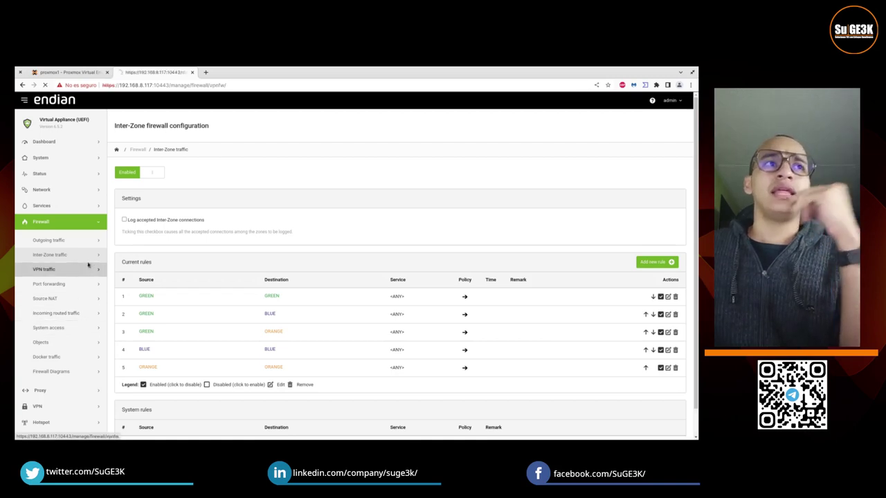
left_click(79, 285)
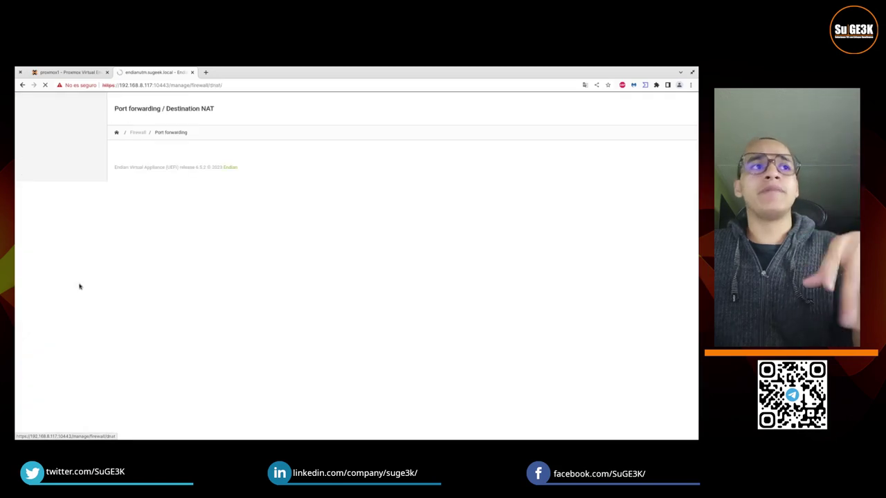
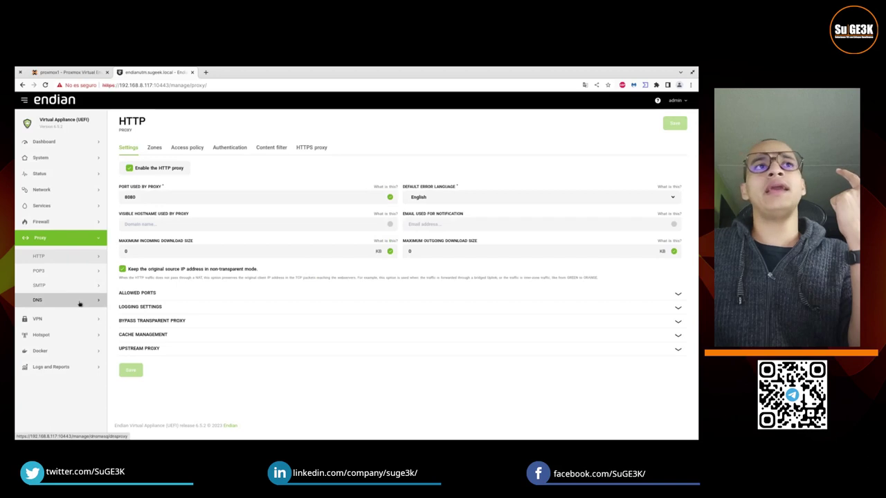
Try the HTTPS proxy's Full, URL filtering only and Disabled modes, then discard the changes
left_click(311, 147)
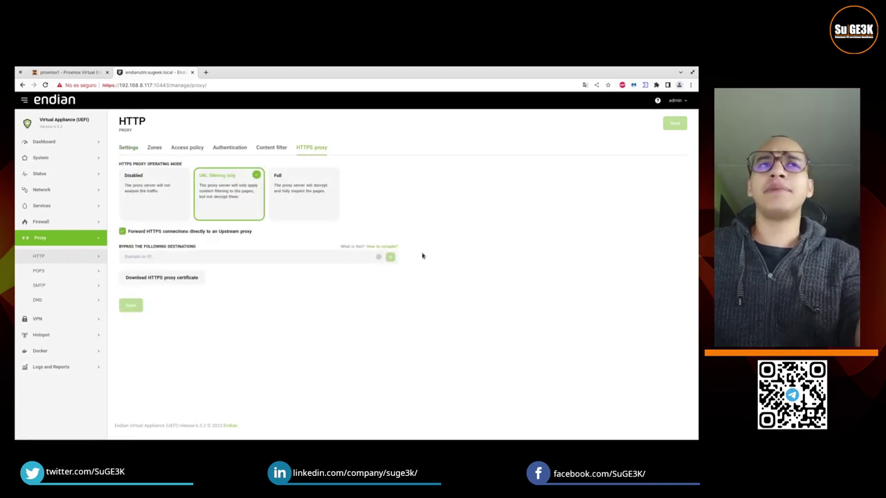
left_click(307, 191)
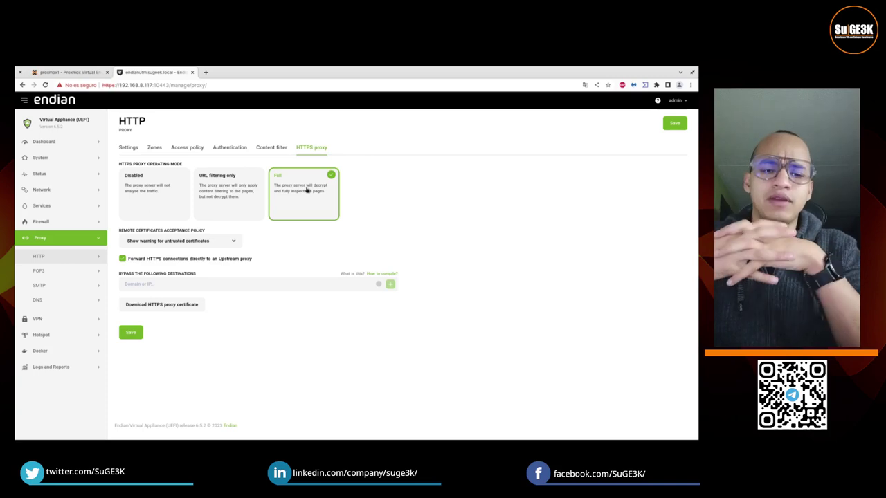
left_click(212, 196)
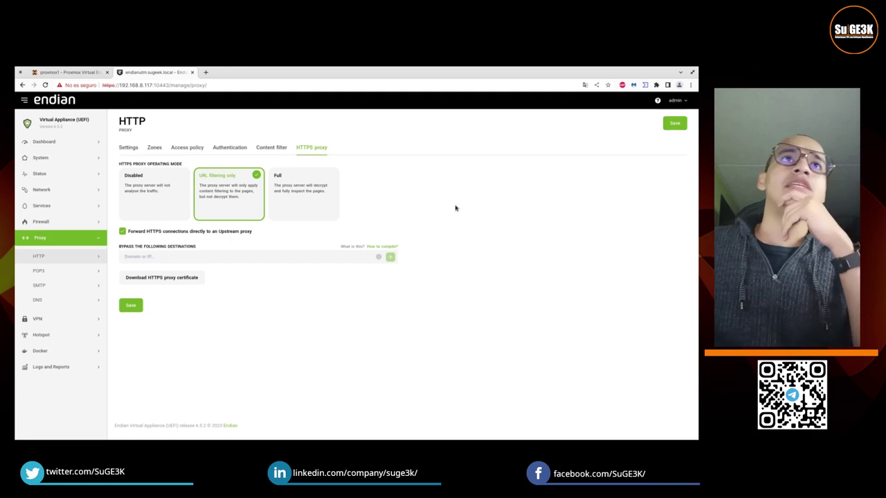
left_click(140, 202)
left_click(274, 149)
left_click(411, 126)
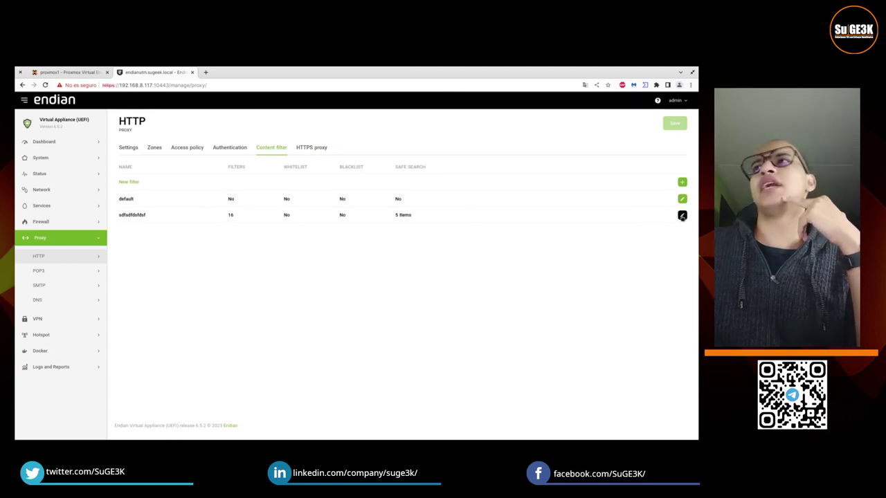
Inspect the sdfsdfdsfdsf content filter's details, blocked categories and black/whitelists, then close it
left_click(681, 215)
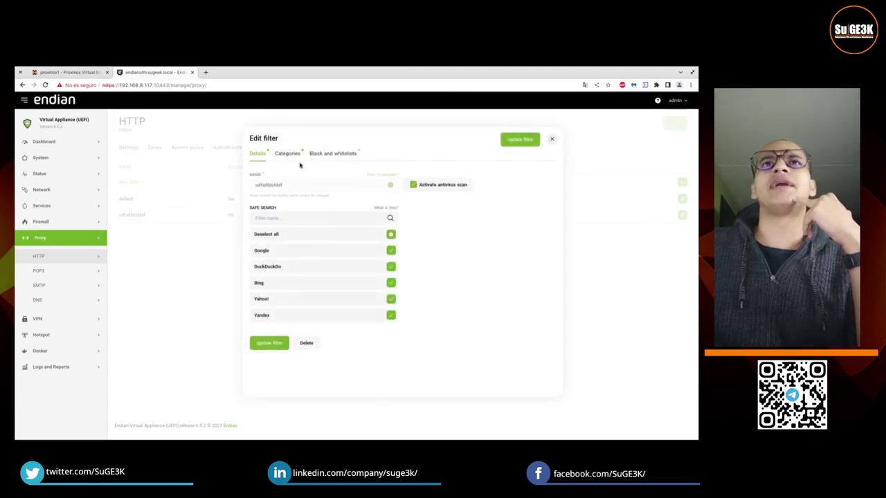
left_click(322, 155)
left_click(288, 155)
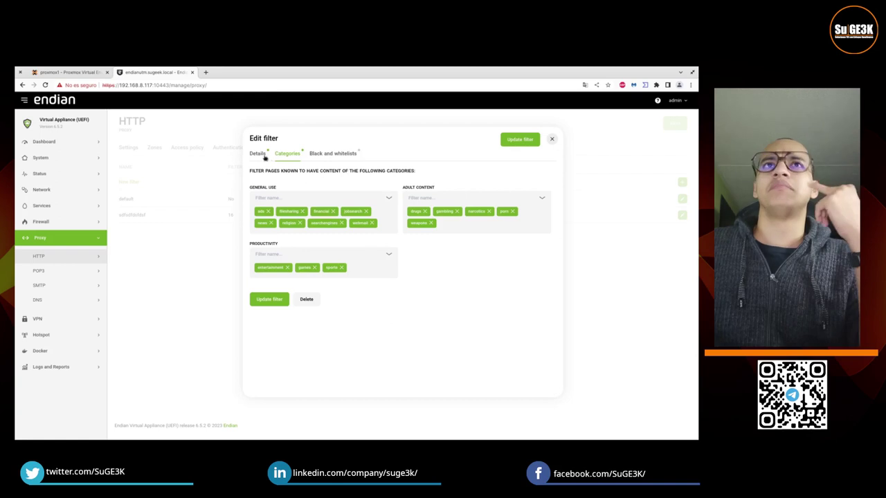
left_click(257, 153)
left_click(287, 154)
left_click(336, 153)
left_click(287, 153)
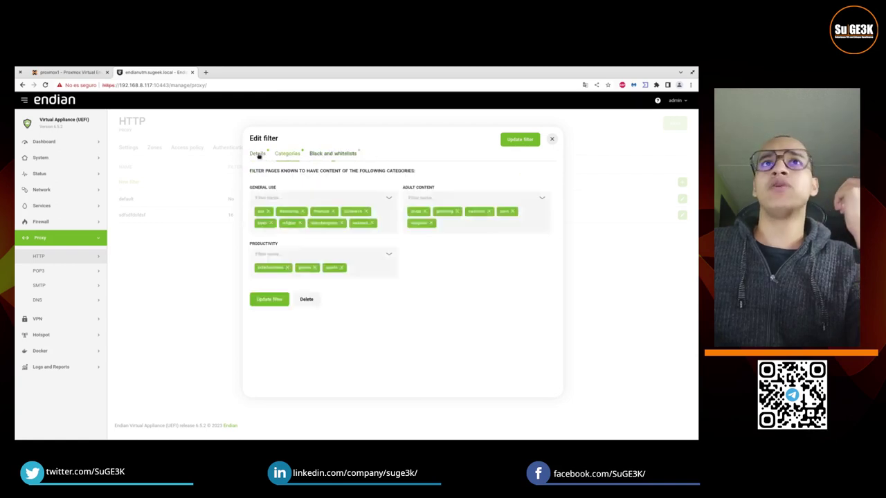
left_click(257, 154)
left_click(552, 139)
View proxy authentication, then re-save the access policy order with TEST above Any - Any
left_click(220, 147)
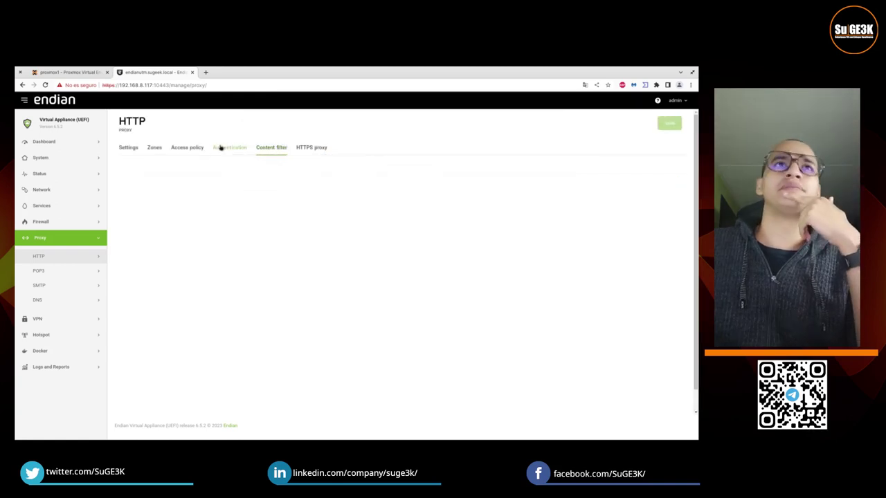
left_click(184, 147)
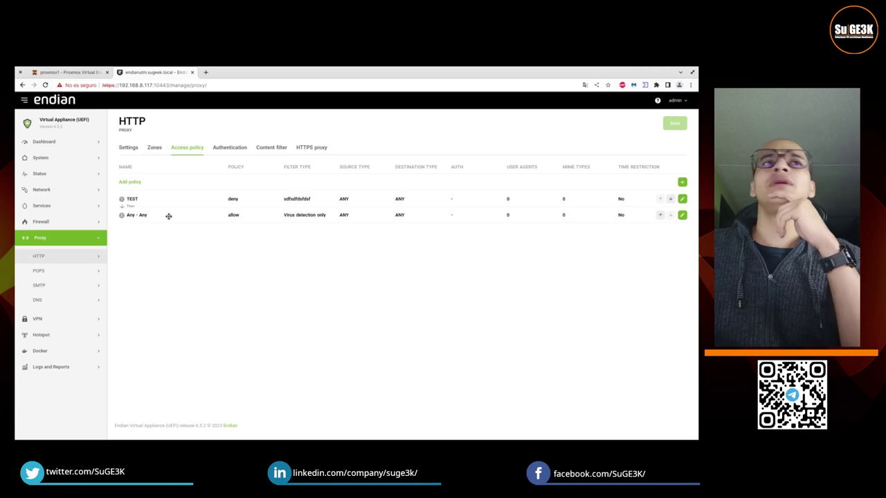
mouse_move(127, 200)
left_mouse_down()
mouse_move(125, 226)
mouse_move(127, 200)
mouse_move(138, 217)
mouse_move(141, 202)
left_mouse_up()
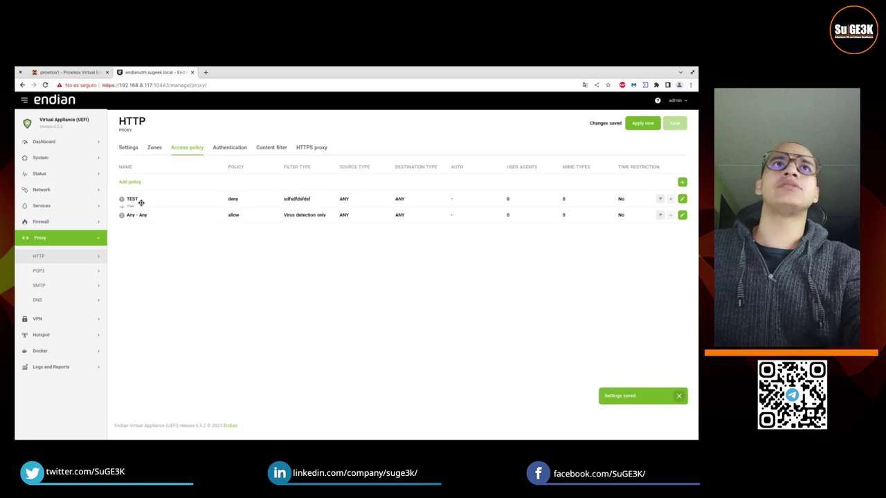
left_click(154, 148)
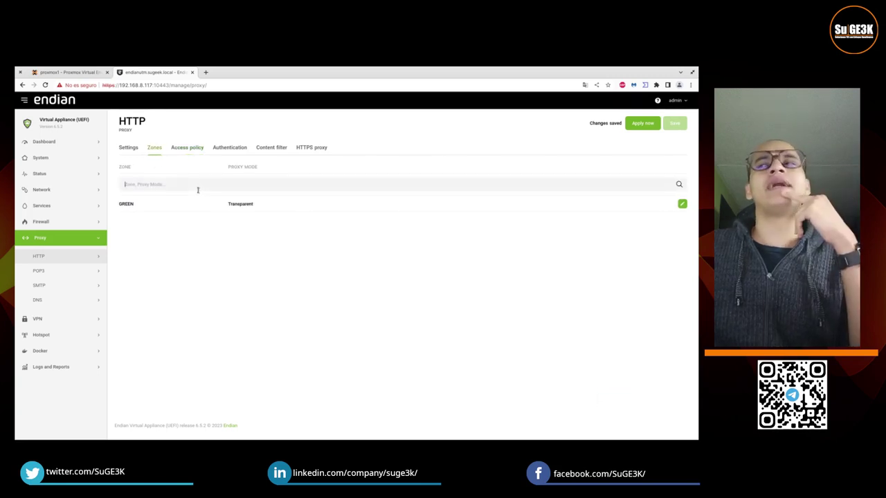
Look over the HTTP proxy's Allowed Ports and Logging Settings sections
left_click(130, 148)
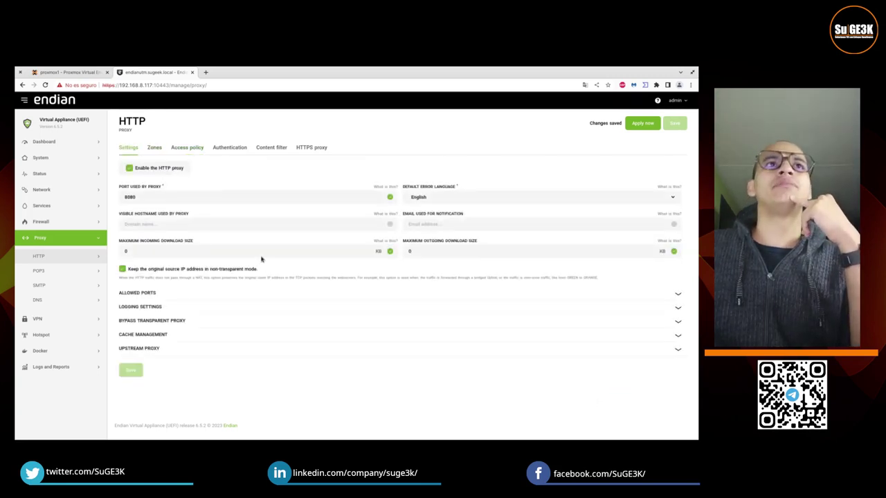
left_click(136, 294)
left_click(146, 295)
left_click(152, 305)
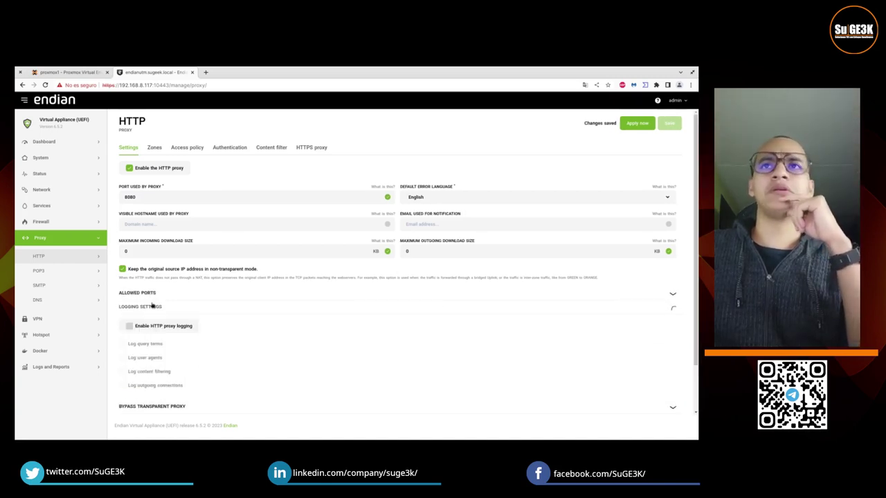
left_click(152, 305)
Pass through the POP3 and SMTP proxy pages to the DNS proxy settings
left_click(63, 272)
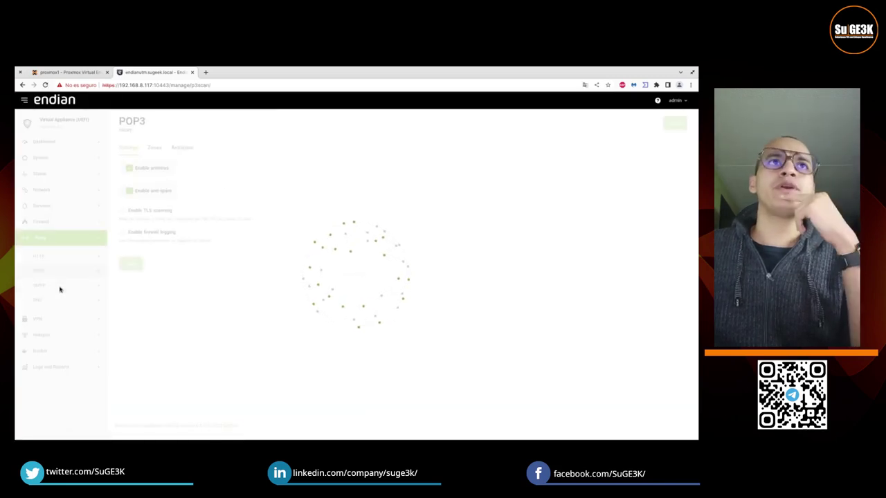
left_click(59, 288)
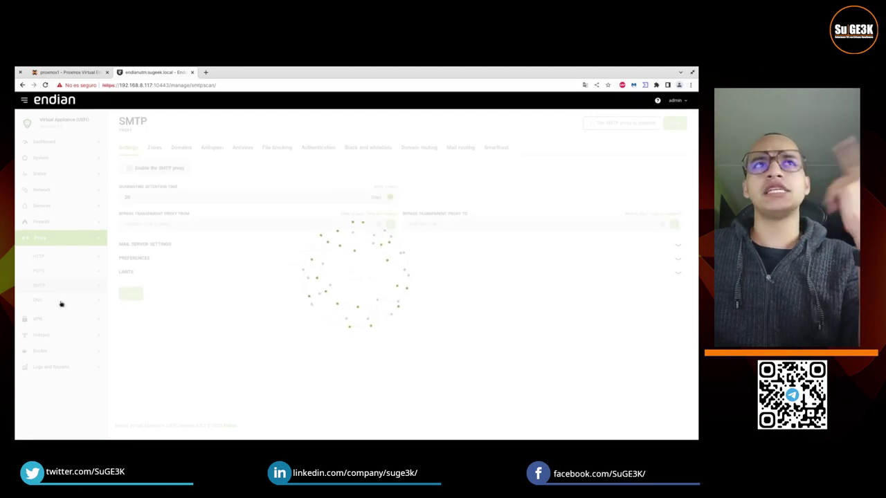
left_click(60, 300)
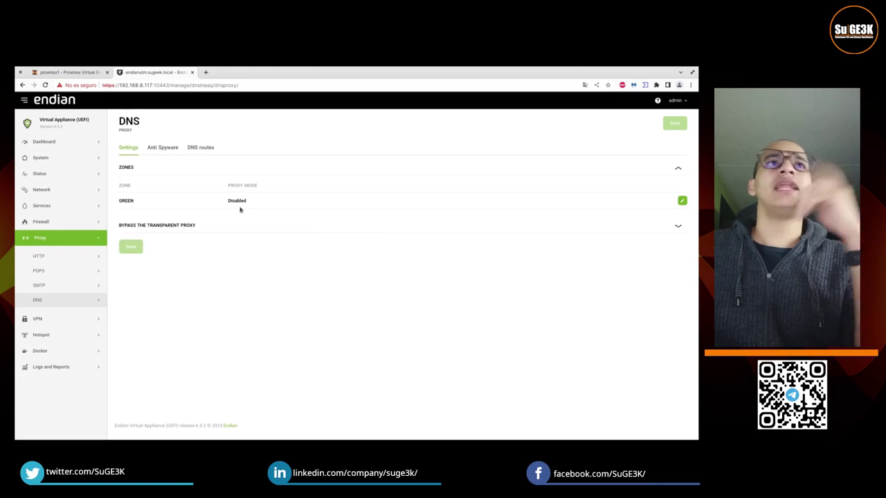
Check the DNS proxy's Anti Spyware tab and empty DNS routes list, then expand VPN
left_click(150, 151)
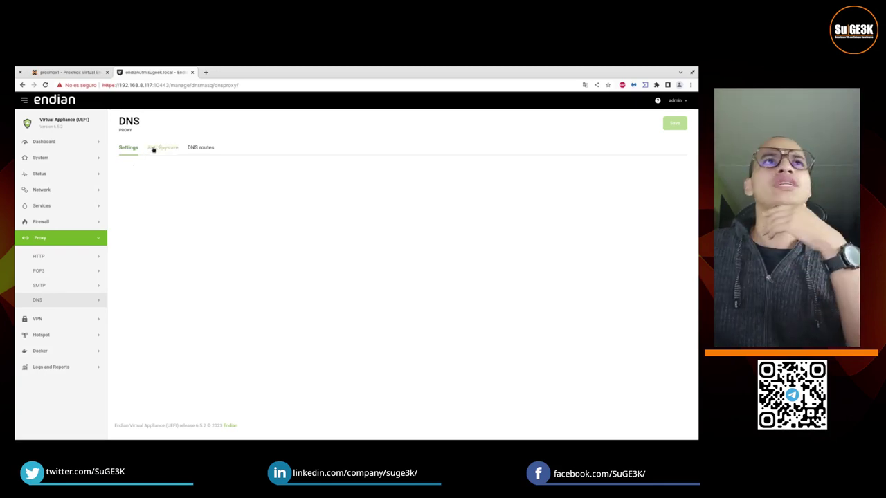
left_click(199, 148)
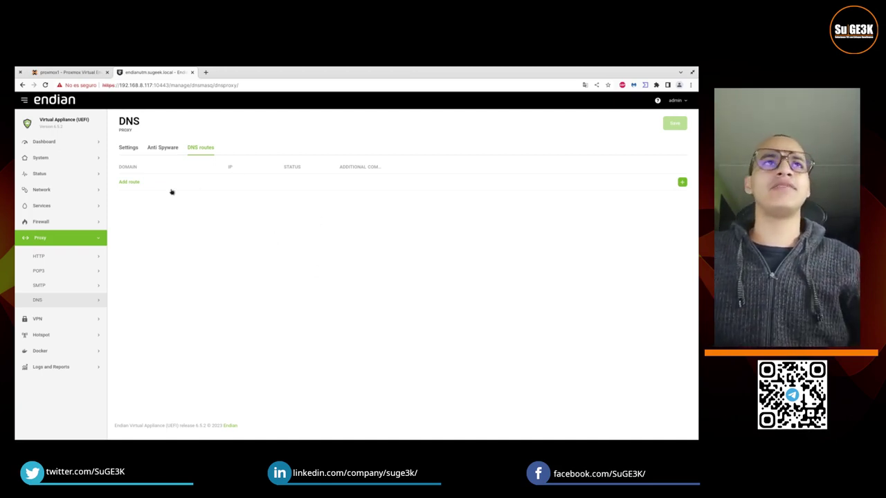
left_click(61, 318)
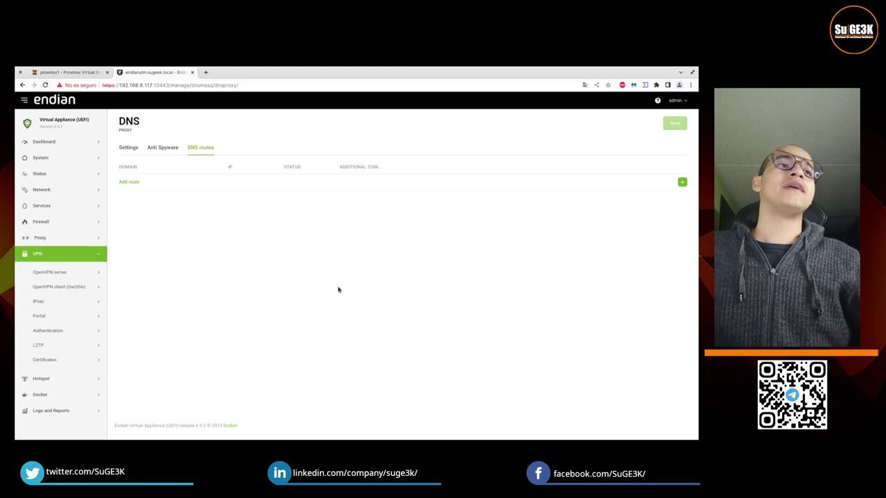
View the OpenVPN server configuration, server instances and VPN client download pages
left_click(85, 273)
left_click(86, 291)
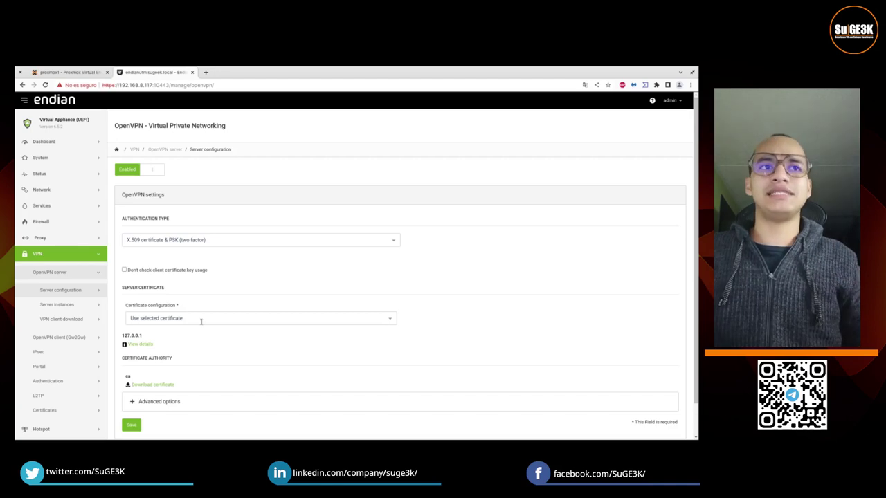
left_click(68, 308)
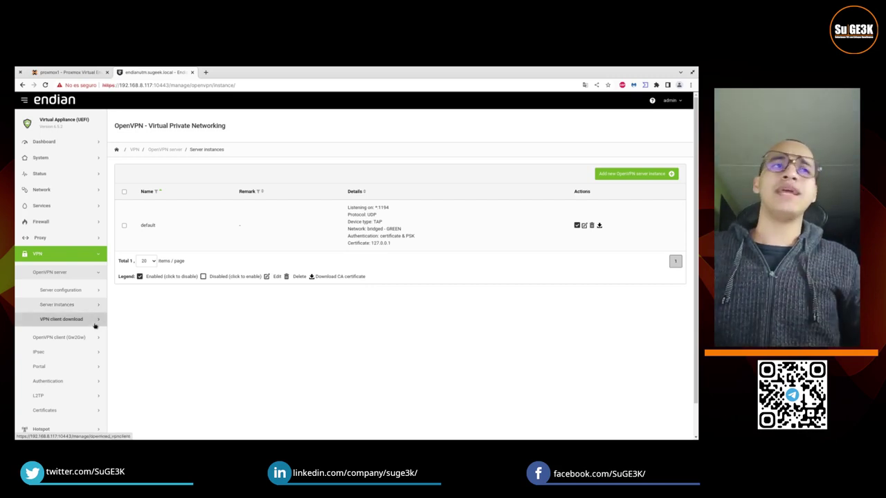
left_click(86, 320)
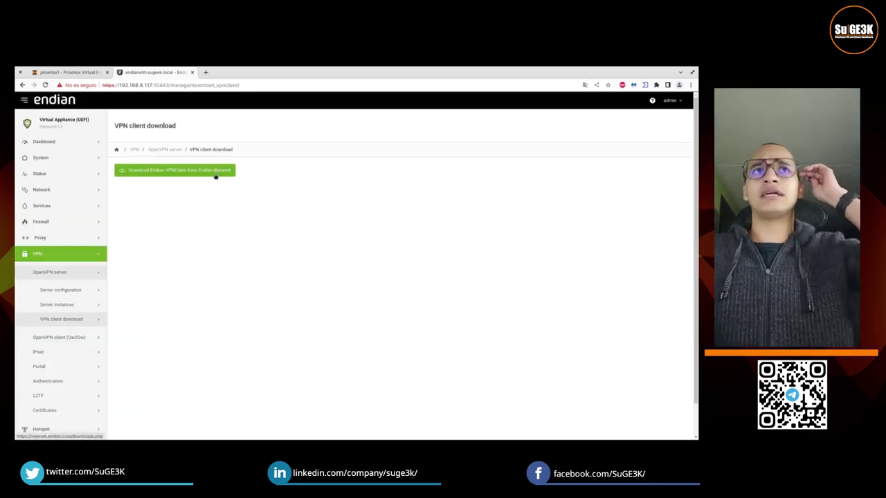
View the OpenVPN Gw2Gw client tunnels, then the IPsec configuration page
left_click(59, 337)
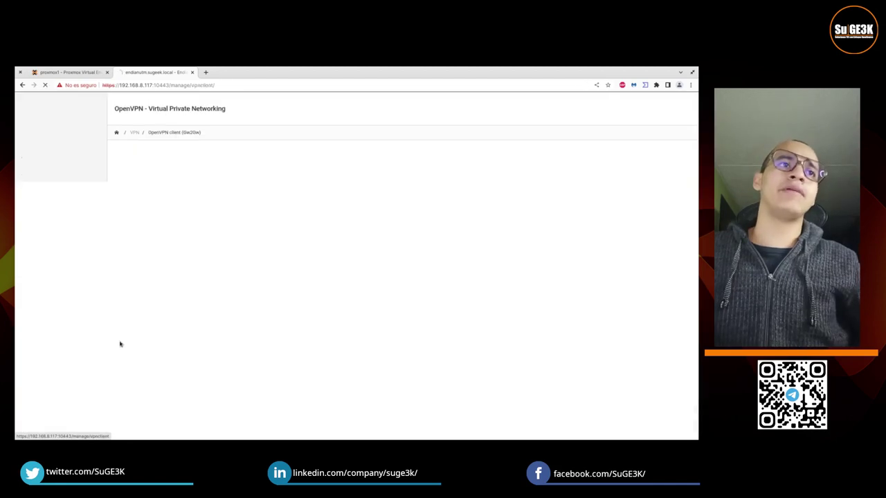
left_click(72, 302)
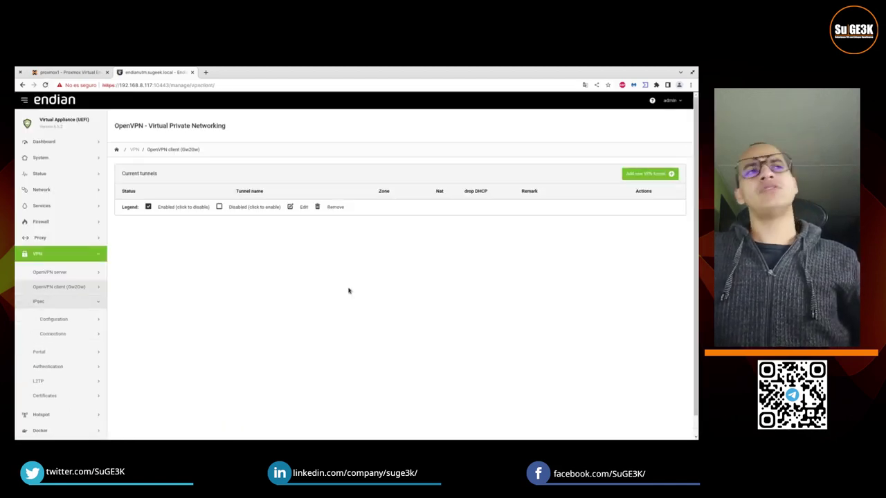
left_click(77, 318)
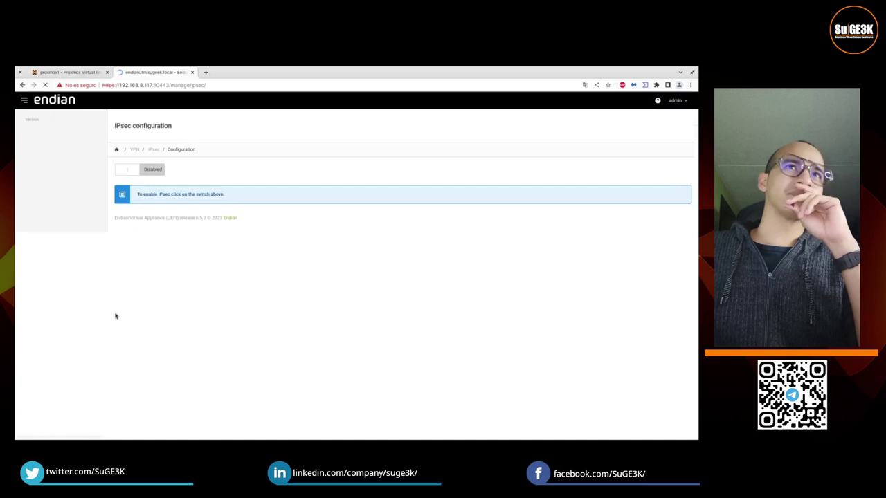
Turn IPsec on and save the IPsec settings
left_click(151, 171)
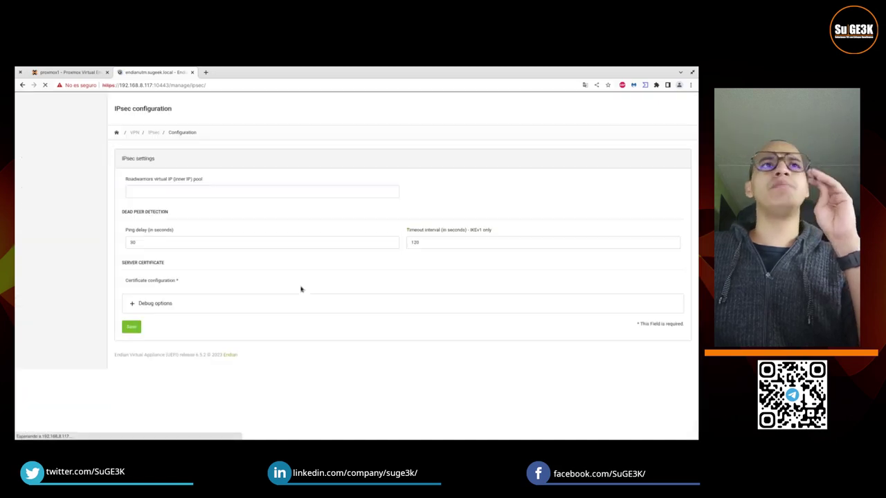
scroll(353, 346, "down", 1)
scroll(250, 352, "up", 1)
scroll(208, 349, "down", 1)
left_click(135, 396)
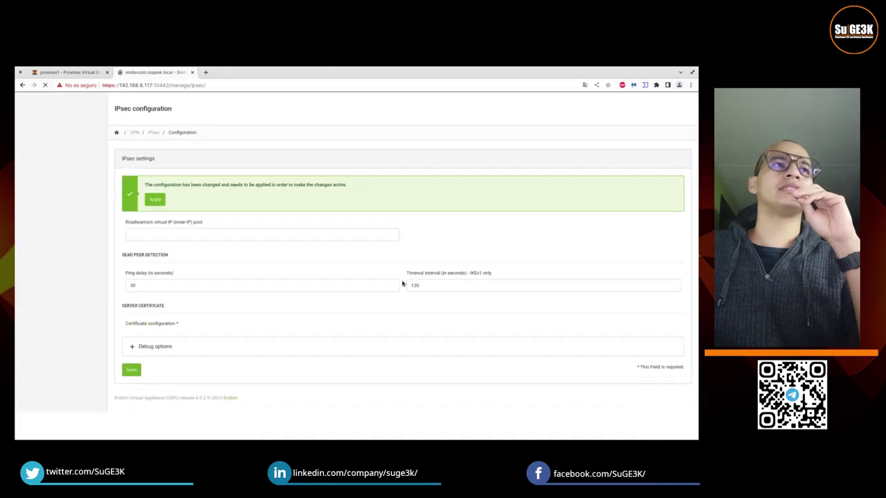
Review a new IPsec connection's advanced IKE/ESP settings, keep 'Both IKEv1 and IKEv2', then cancel
left_click(61, 340)
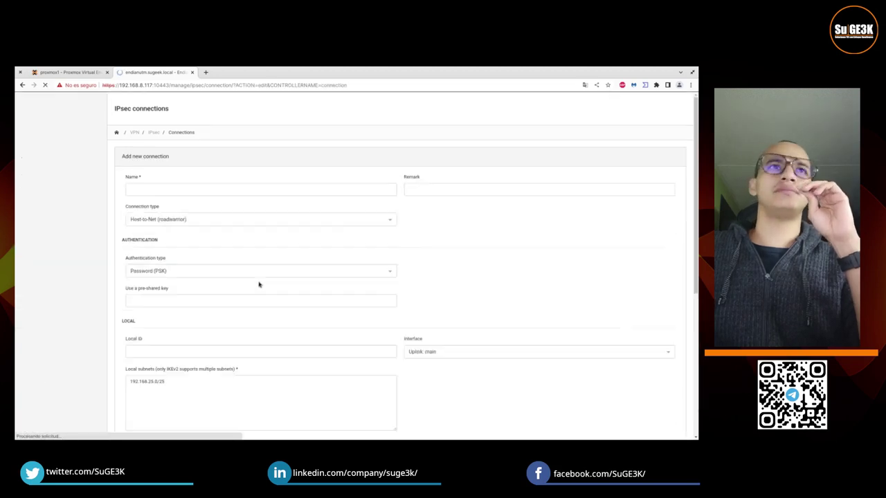
scroll(477, 293, "down", 4)
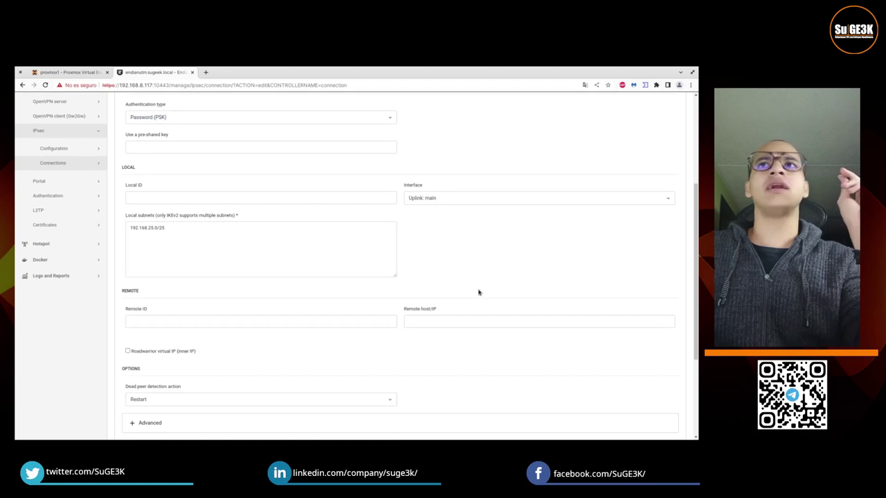
scroll(478, 293, "down", 4)
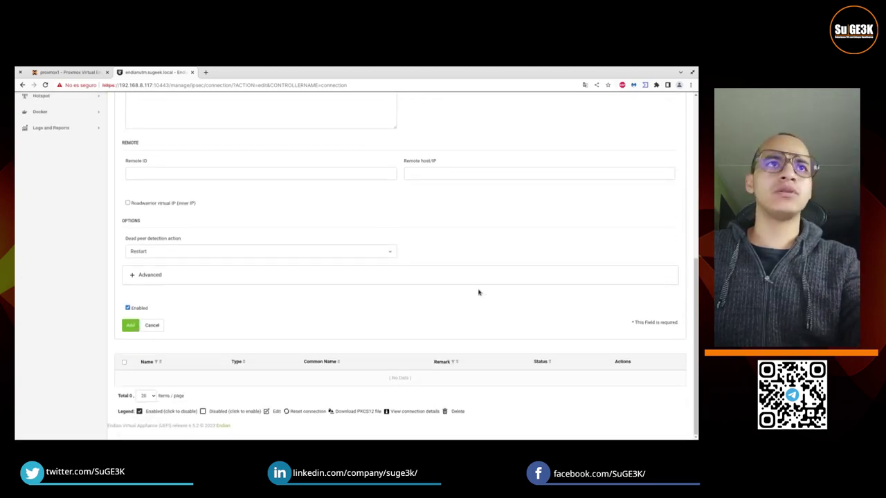
left_click(166, 277)
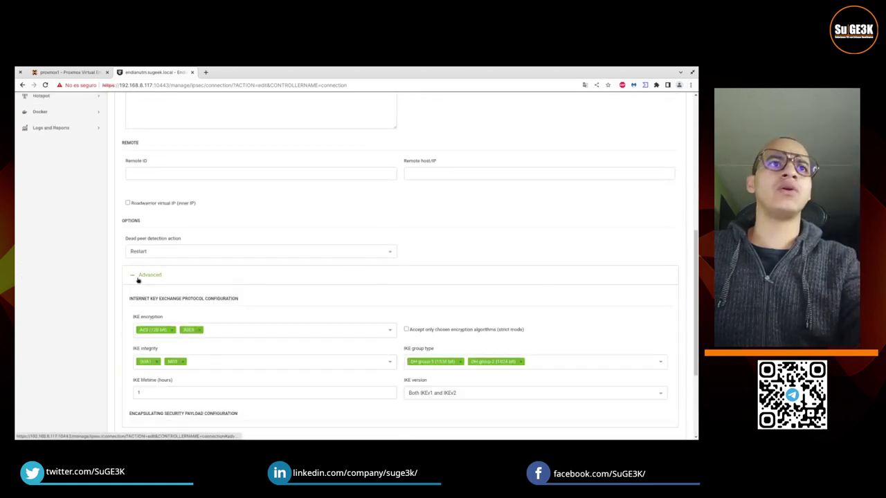
scroll(450, 267, "down", 2)
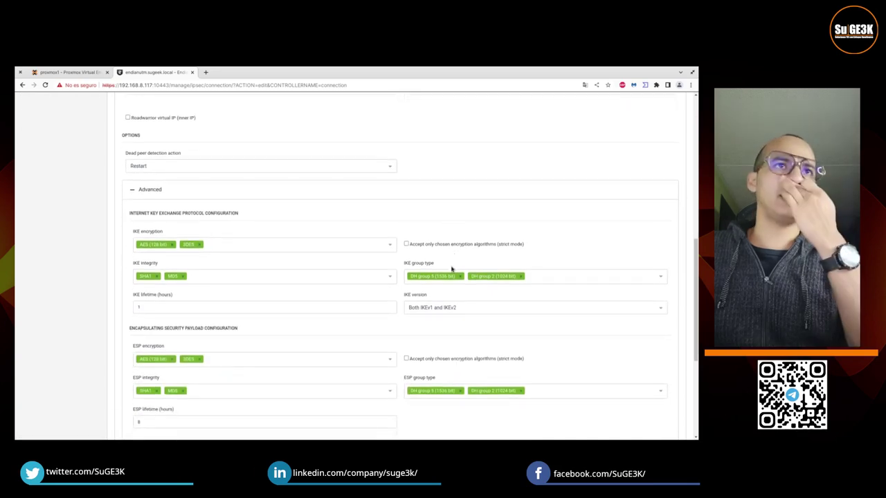
scroll(357, 303, "down", 2)
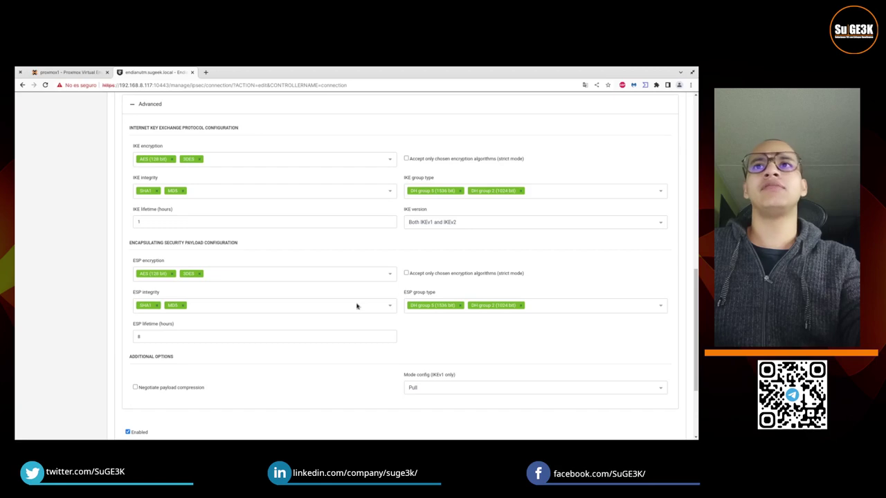
left_click(443, 221)
scroll(356, 305, "down", 3)
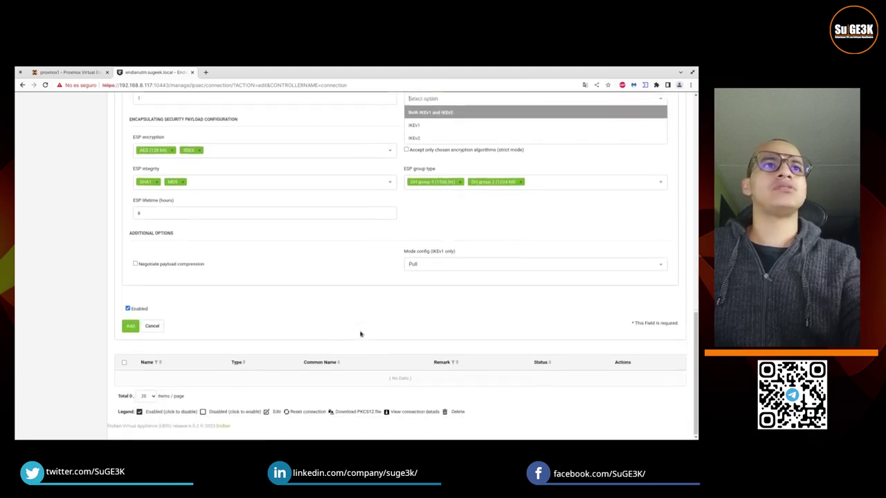
left_click(342, 288)
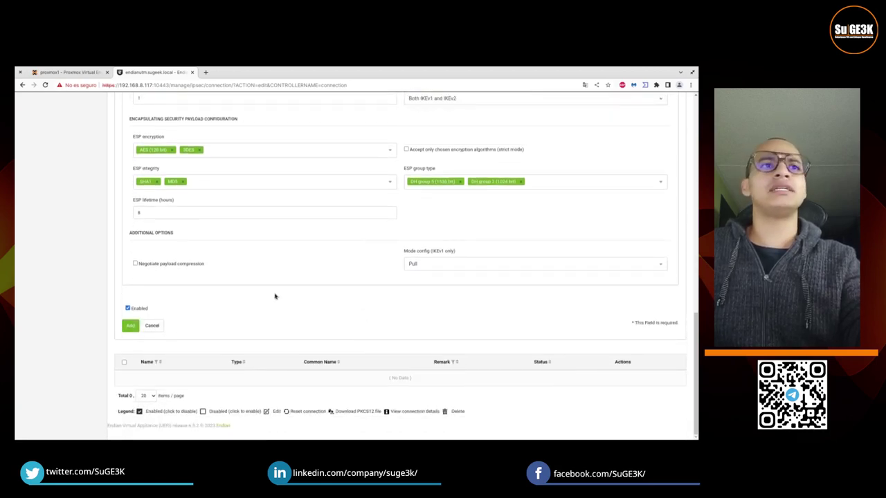
left_click(152, 325)
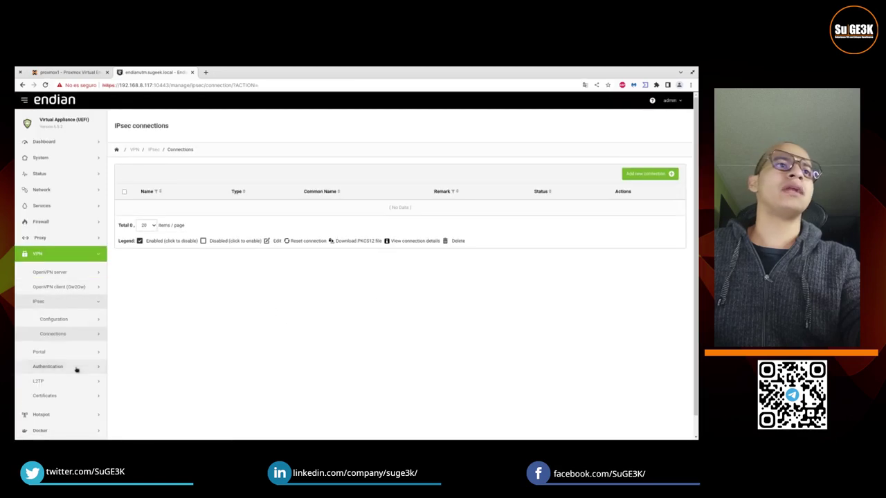
Look at the VPN Portal configuration and paths, then the VPN users and groups lists
left_click(86, 353)
left_click(106, 338)
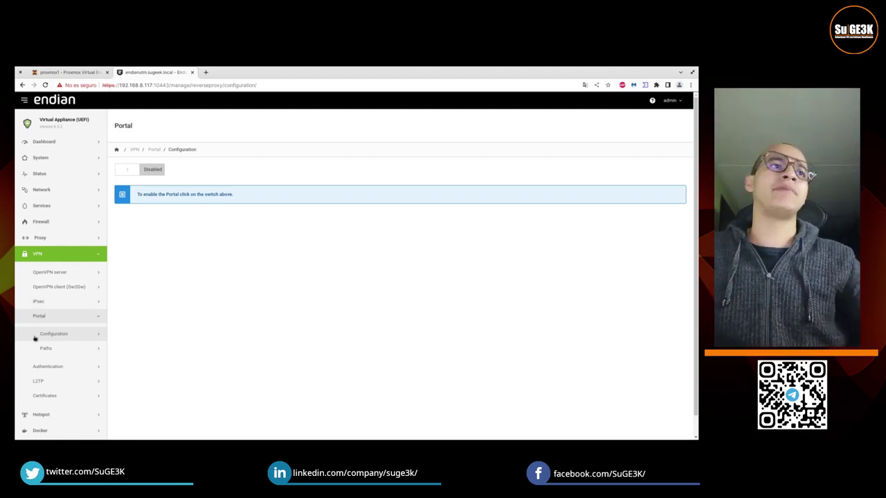
left_click(105, 349)
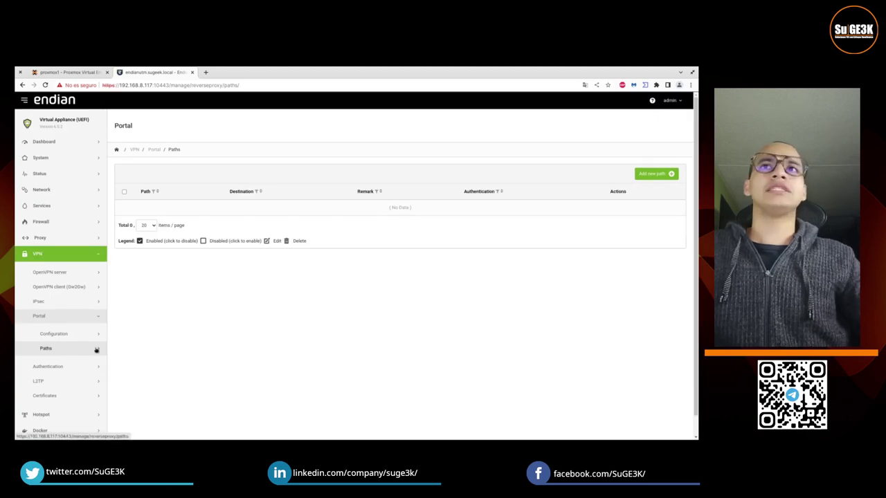
left_click(78, 370)
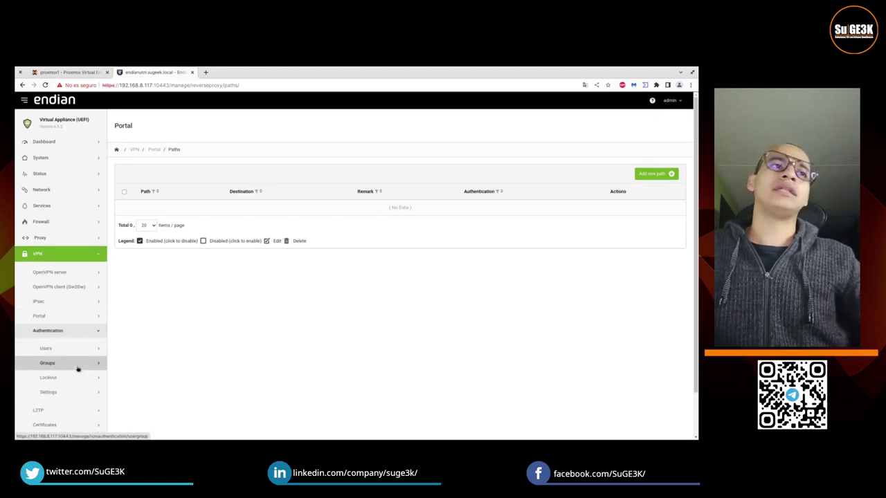
left_click(79, 351)
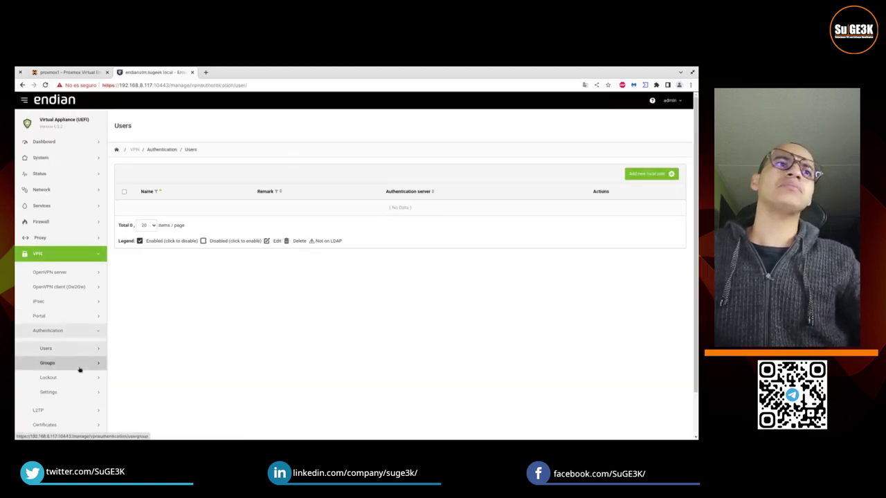
left_click(79, 364)
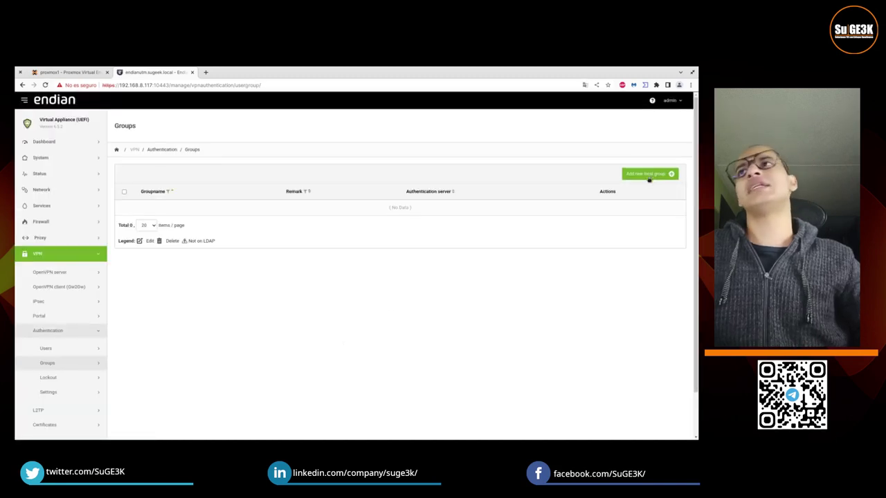
Add a new local VPN group named TEST
left_click(647, 174)
left_click(204, 206)
type("TEST")
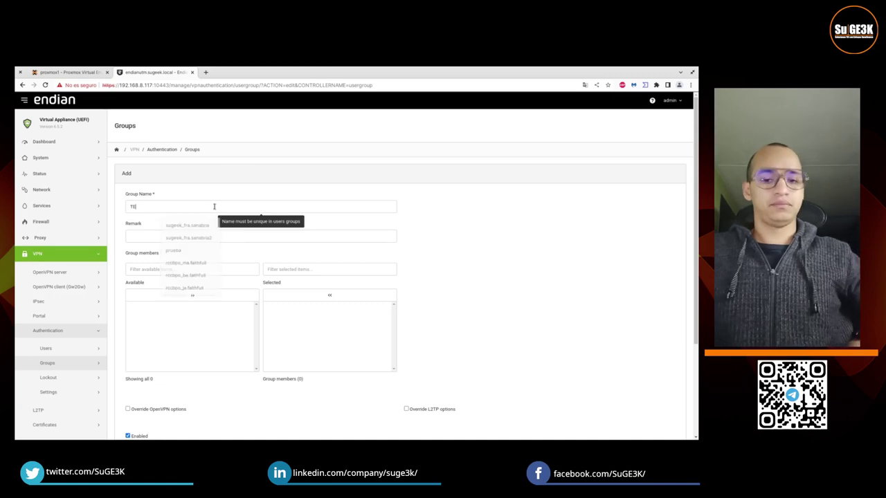
left_click(172, 237)
left_click(465, 228)
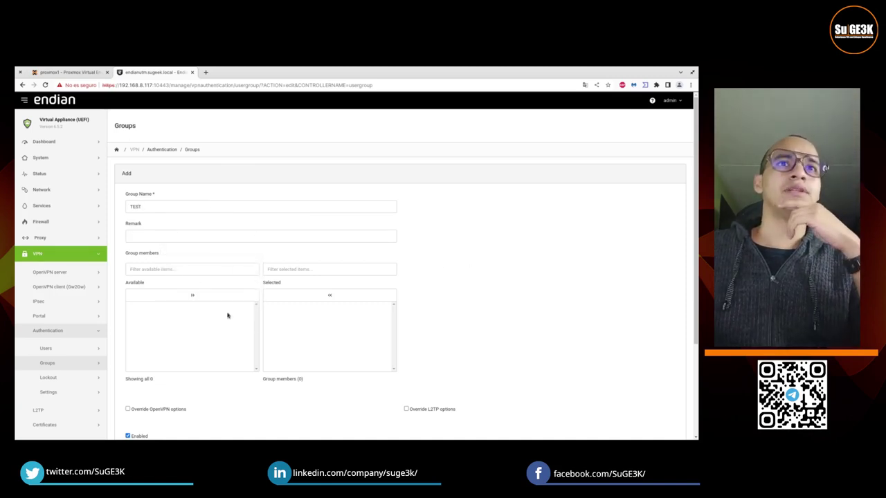
scroll(402, 350, "down", 2)
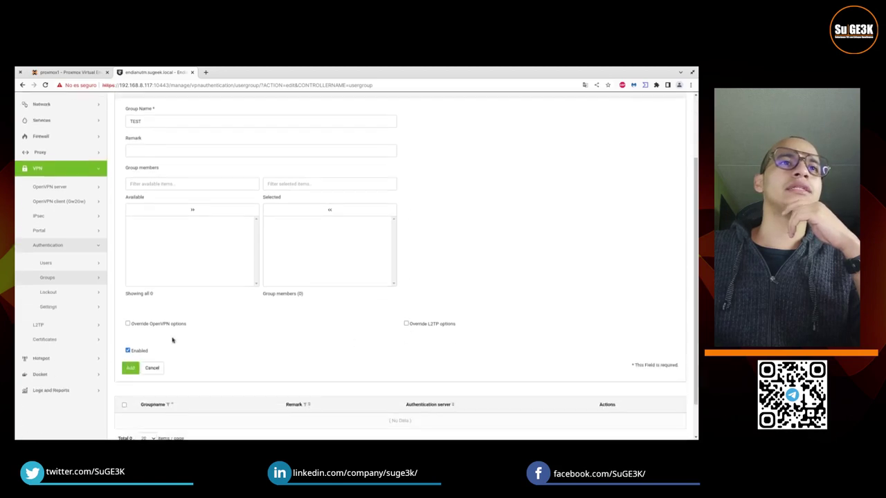
left_click(131, 368)
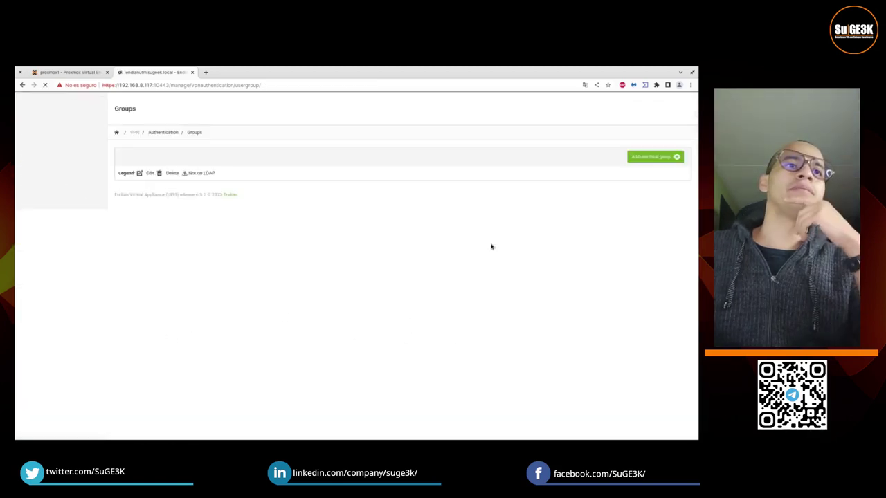
left_click(69, 157)
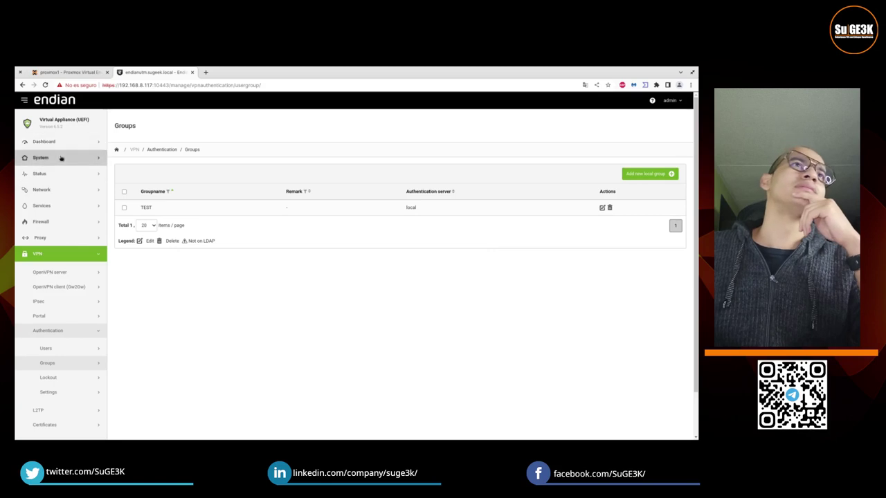
Open the System web frontend users page and its add-user form
left_click(55, 264)
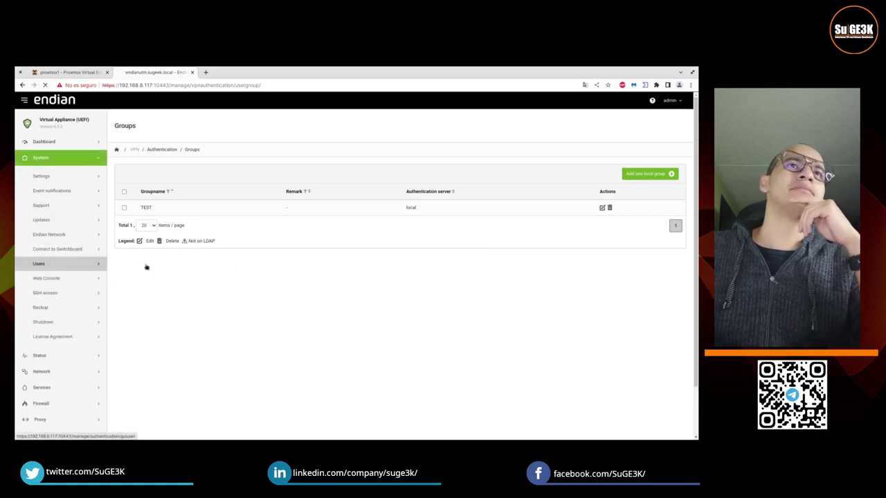
left_click(656, 177)
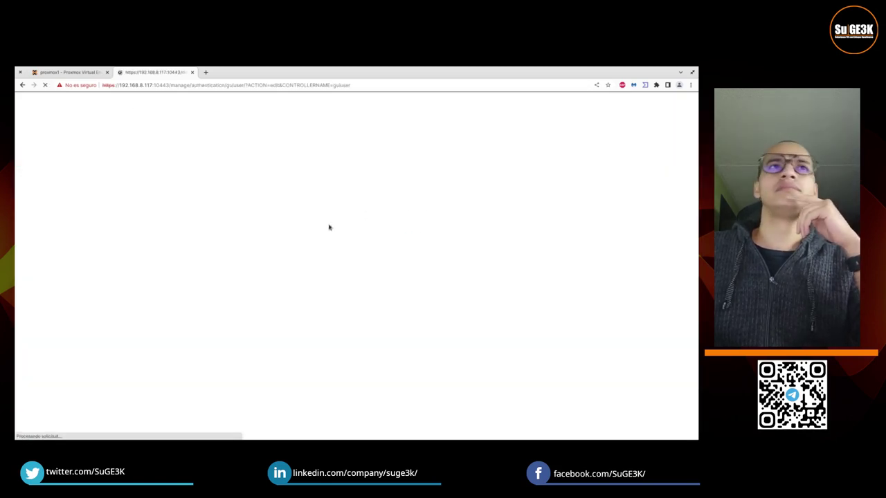
left_click(173, 266)
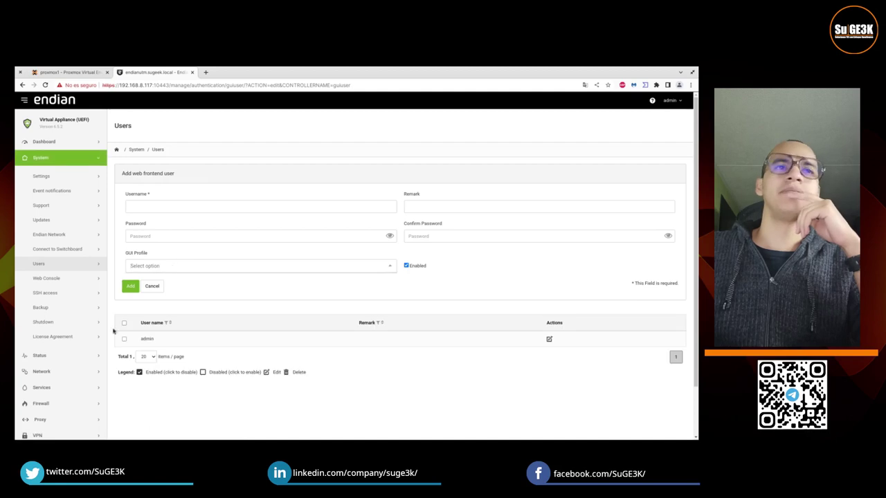
Go through VPN OpenVPN server and authentication users to the authentication settings page
left_click(53, 434)
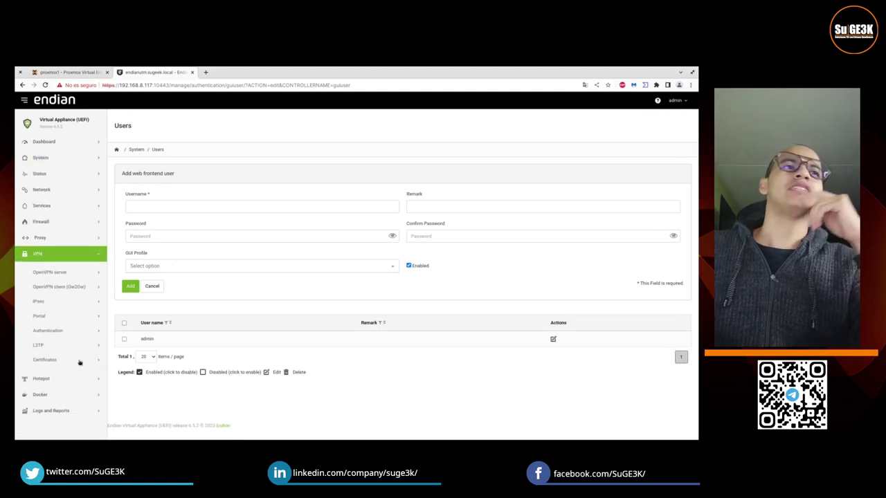
left_click(69, 272)
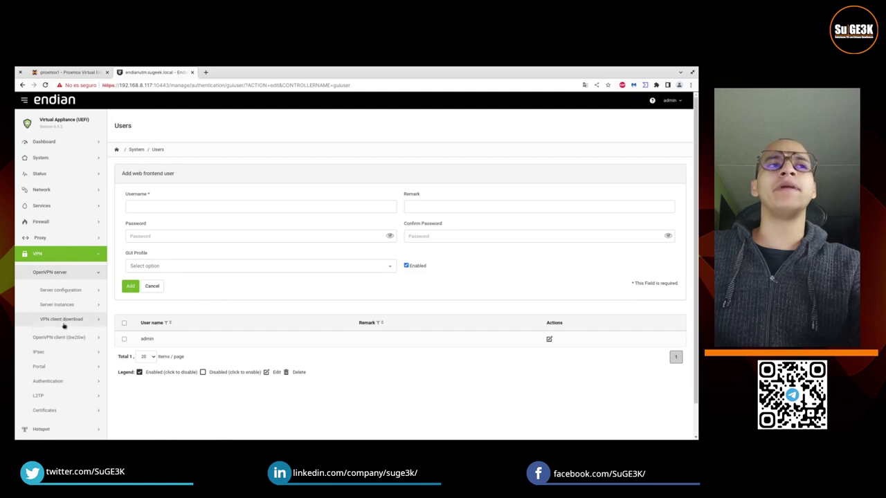
left_click(63, 381)
left_click(74, 348)
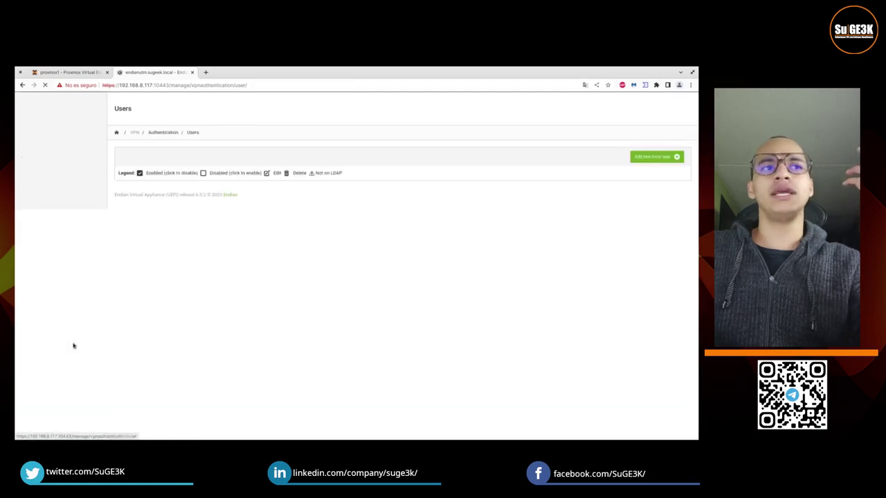
left_click(55, 391)
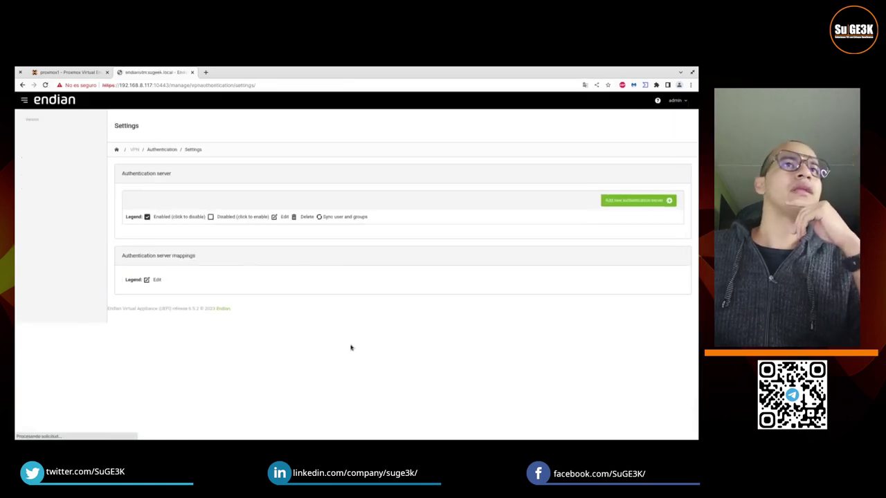
Start a new authentication server, try RADIUS, One Time Password and LDAP (Password Only) types, leaving it unsaved
left_click(645, 202)
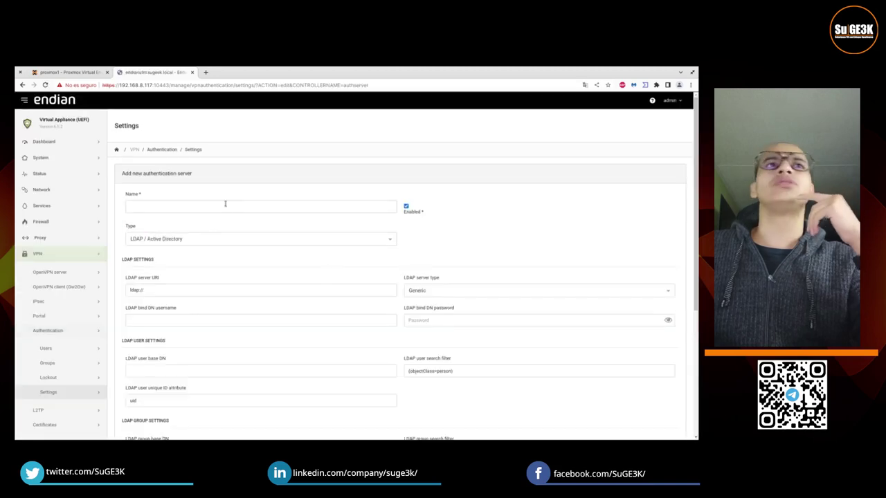
scroll(311, 333, "down", 5)
scroll(310, 333, "up", 5)
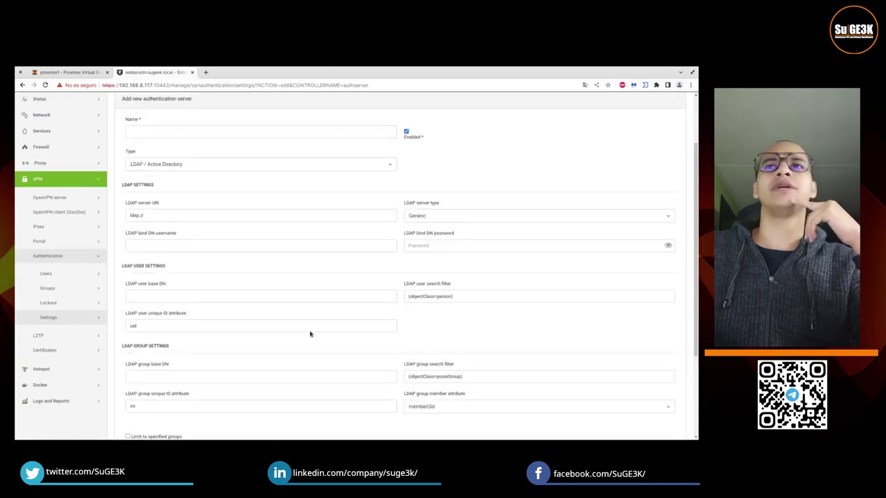
left_click(279, 164)
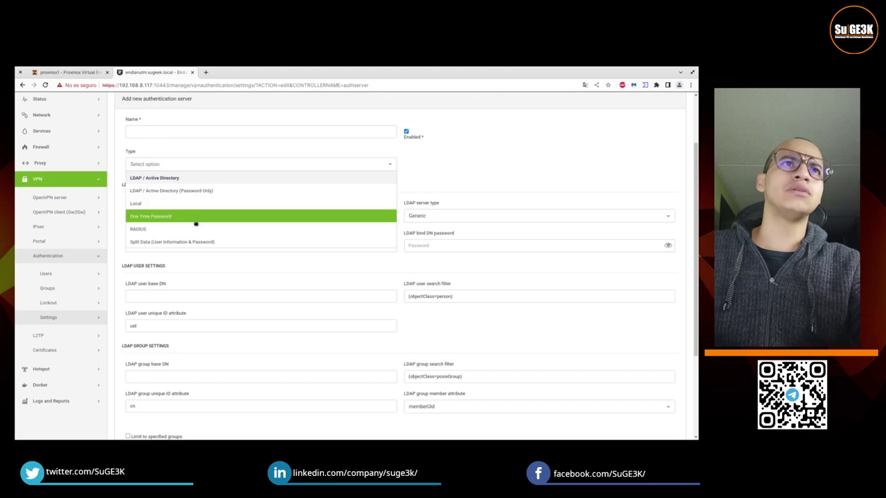
left_click(221, 228)
left_click(235, 174)
left_click(192, 226)
left_click(204, 191)
left_click(198, 217)
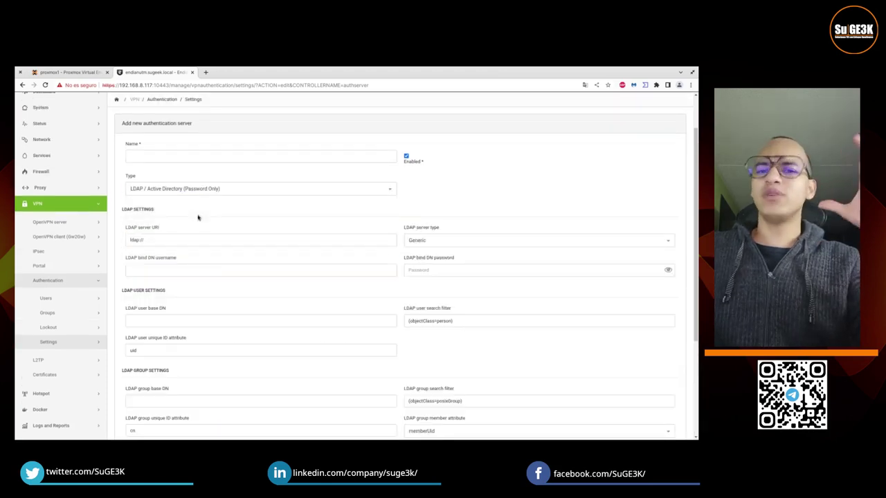
left_click(47, 359)
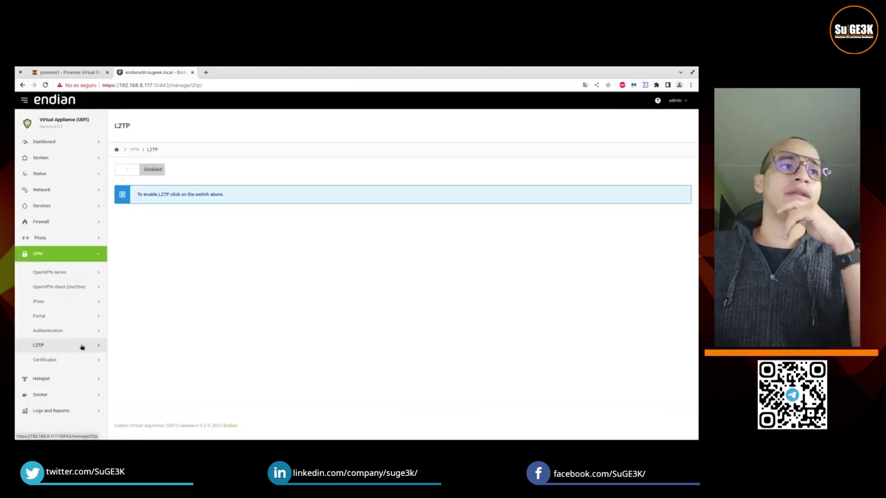
Expand certificate management and Hotspot, then view the Hotspot settings page
left_click(77, 360)
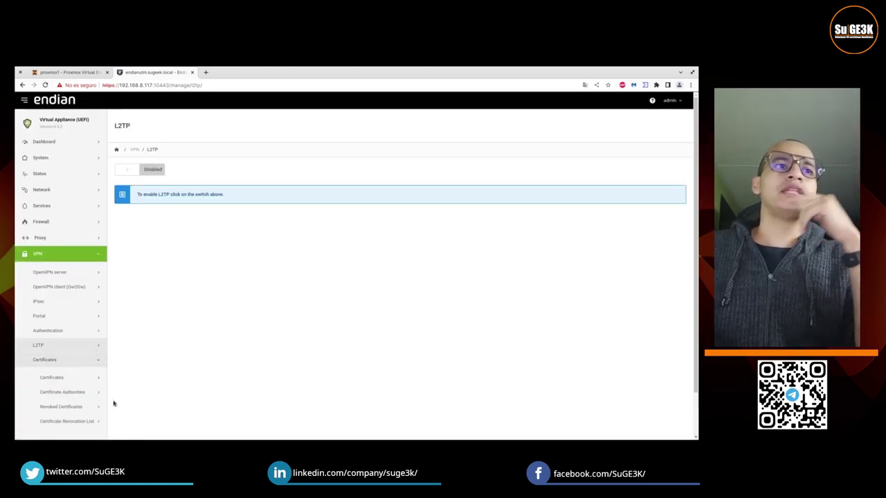
scroll(85, 407, "down", 1)
scroll(86, 407, "down", 1)
left_click(83, 396)
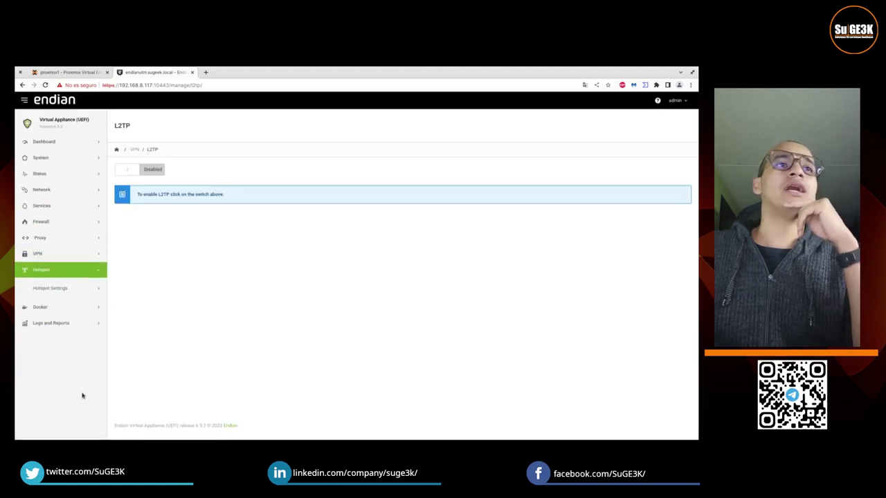
left_click(91, 289)
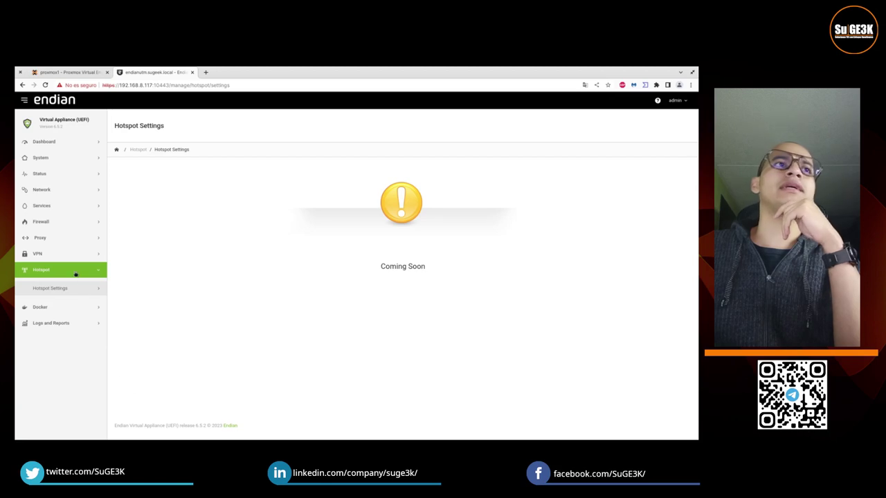
left_click(65, 288)
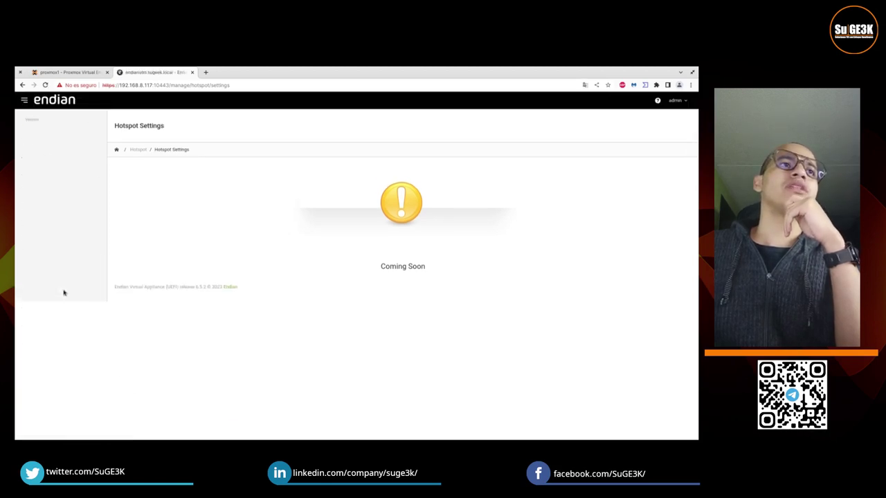
Open VPN authentication and choose Register later on the registration prompt
left_click(63, 254)
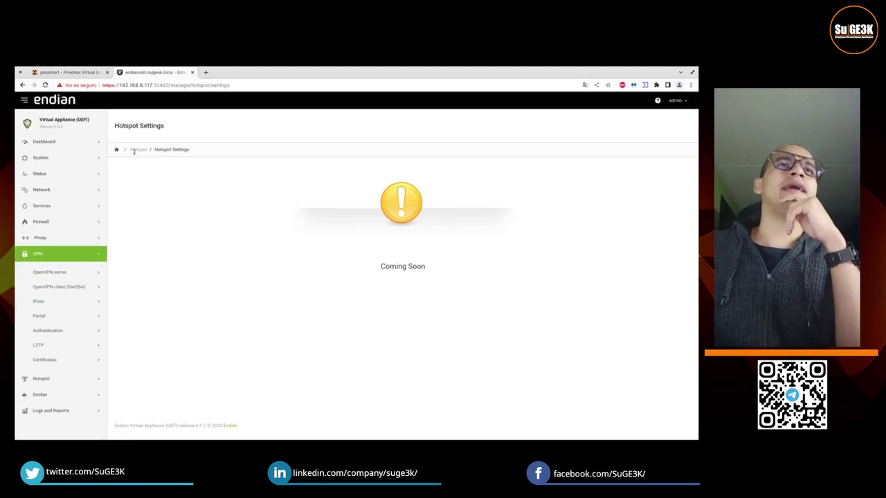
left_click(98, 330)
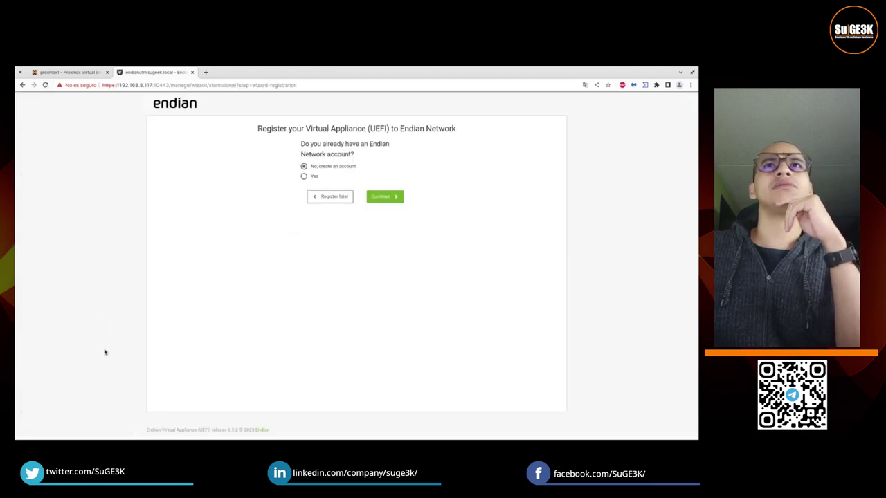
left_click(341, 199)
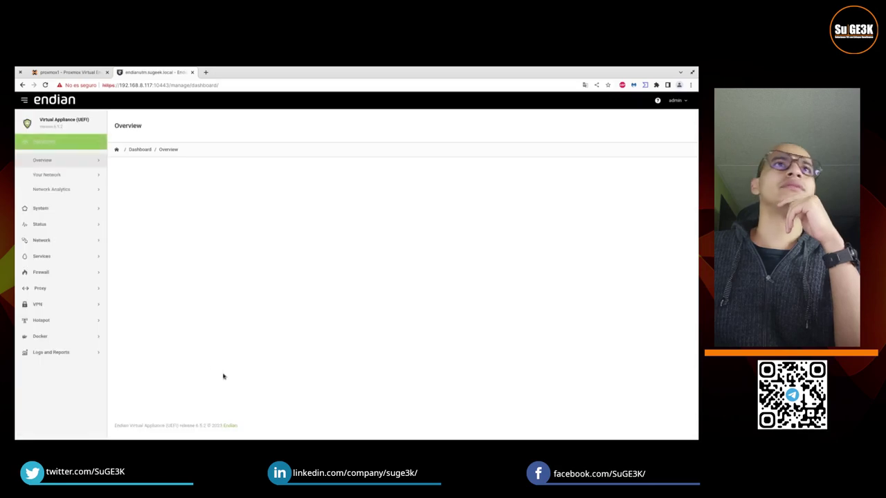
Expand Logs and Reports and view the Summary report of recent events
left_click(70, 335)
left_click(69, 323)
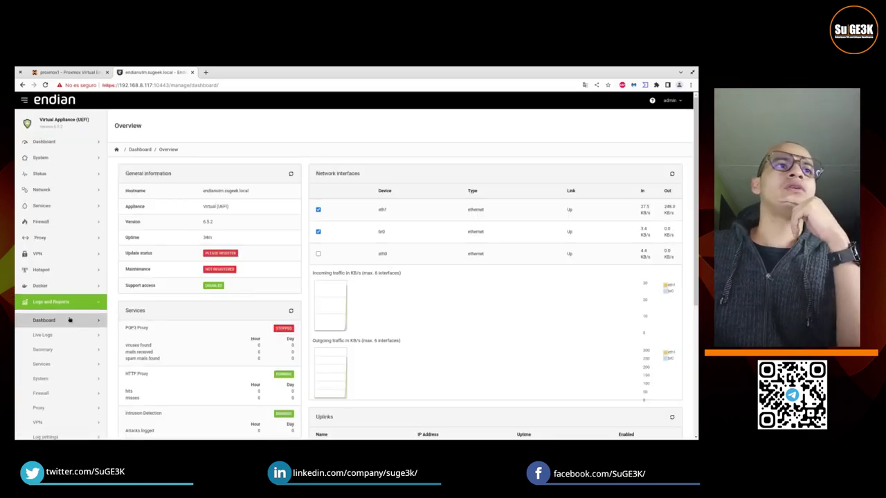
left_click(70, 337)
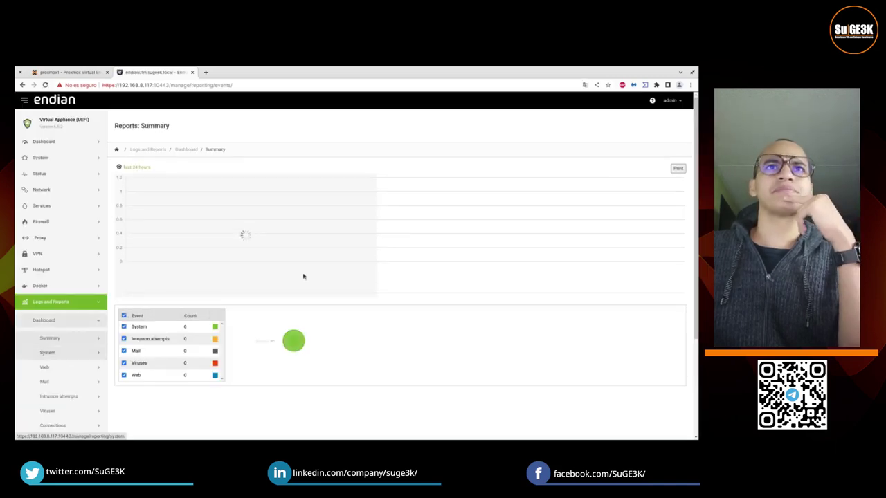
scroll(426, 325, "down", 3)
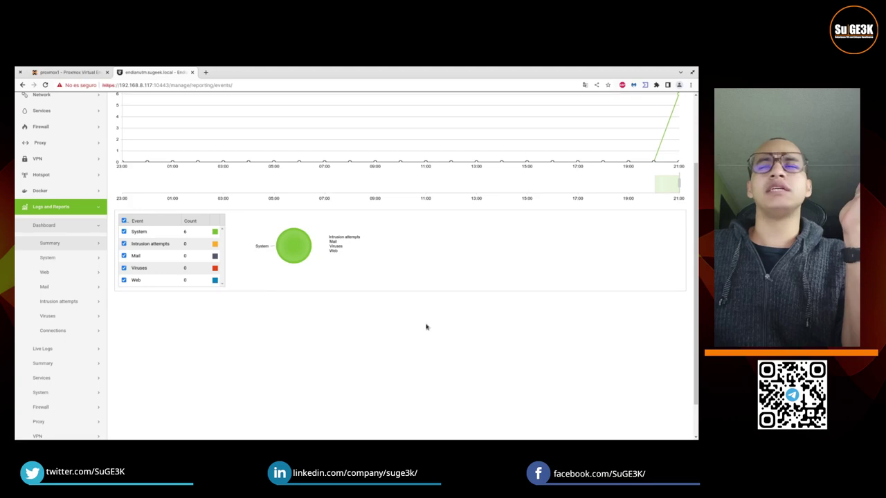
scroll(426, 327, "up", 3)
Review the System events, Web access and Mail reports in turn
left_click(75, 357)
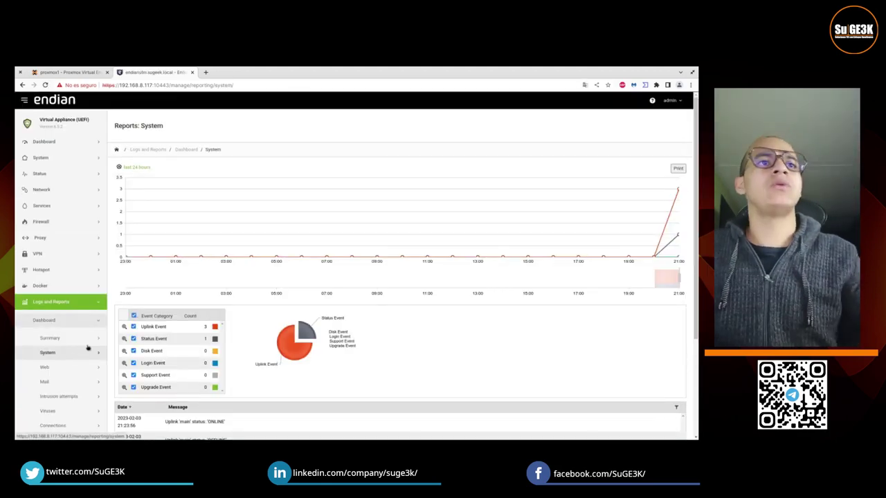
left_click(84, 367)
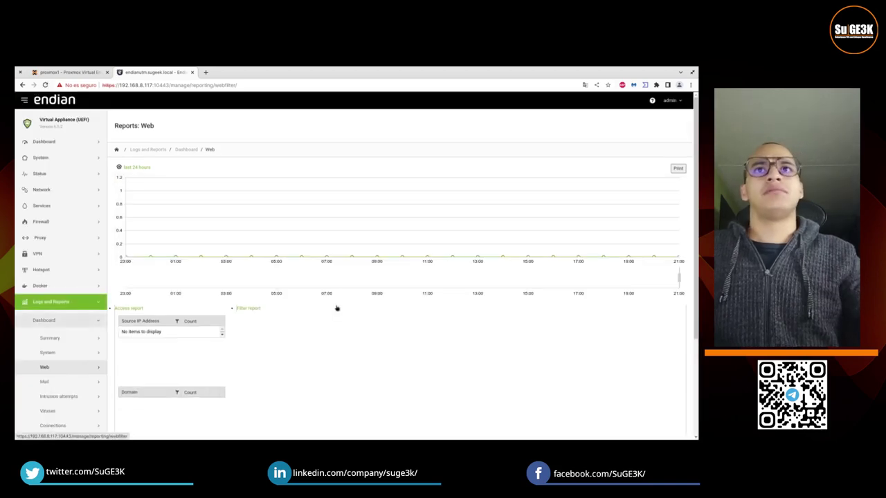
scroll(62, 344, "down", 2)
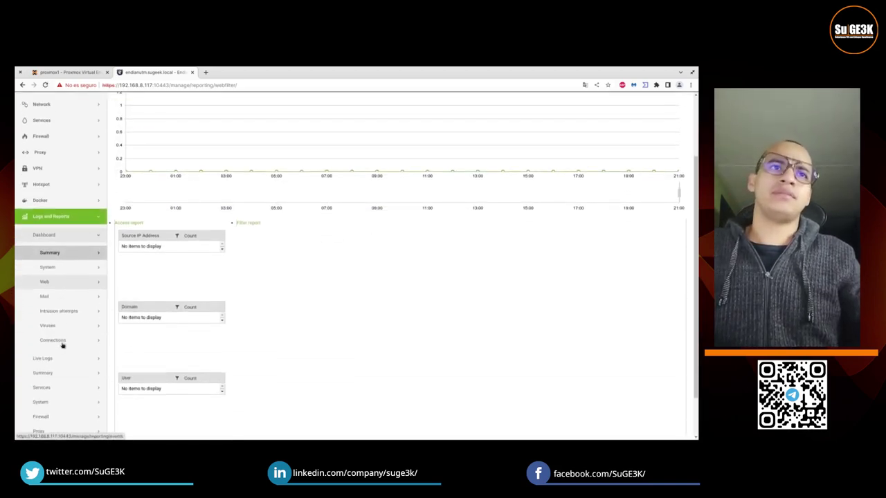
left_click(78, 296)
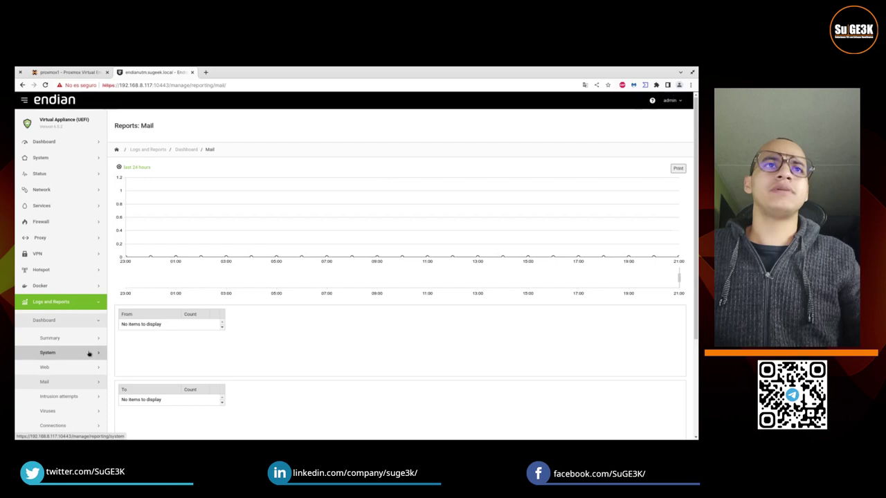
scroll(83, 357, "down", 2)
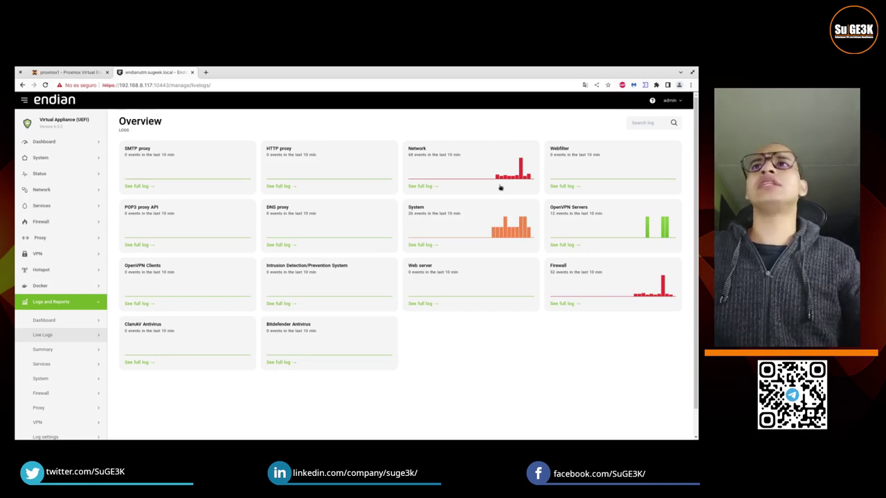
left_click(160, 174)
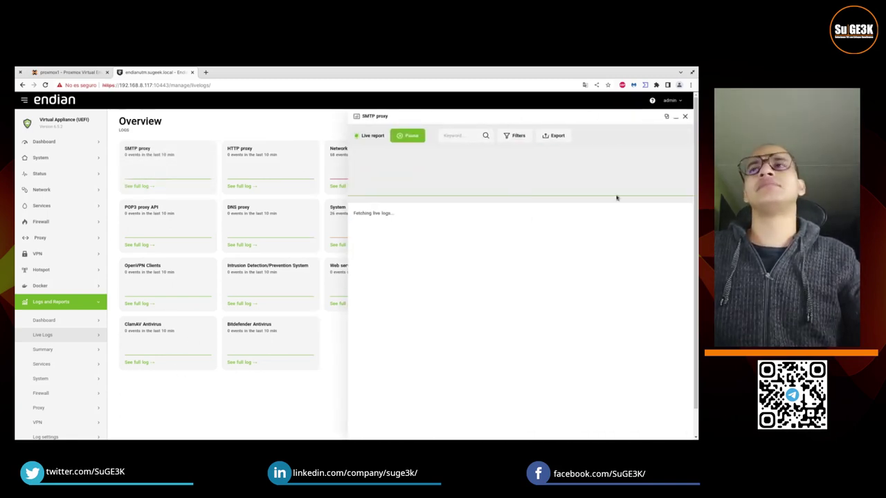
left_click(685, 117)
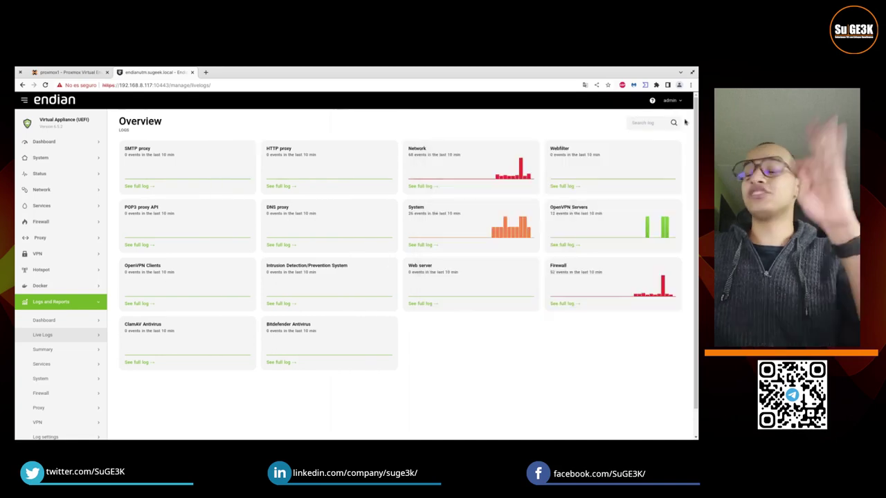
left_click(493, 163)
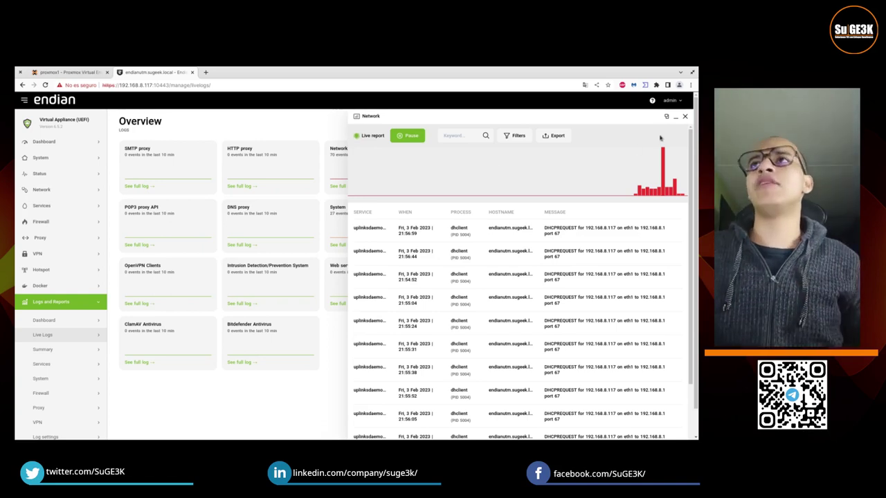
left_click(685, 118)
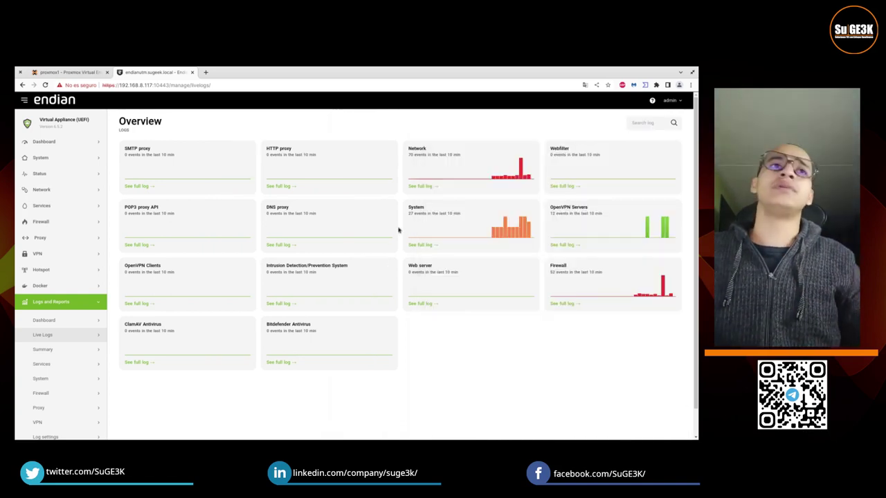
left_click(464, 222)
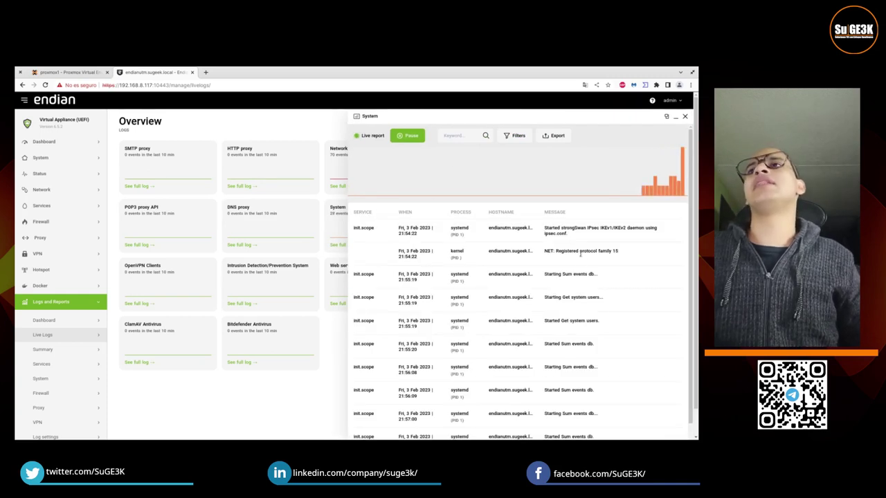
left_click(686, 117)
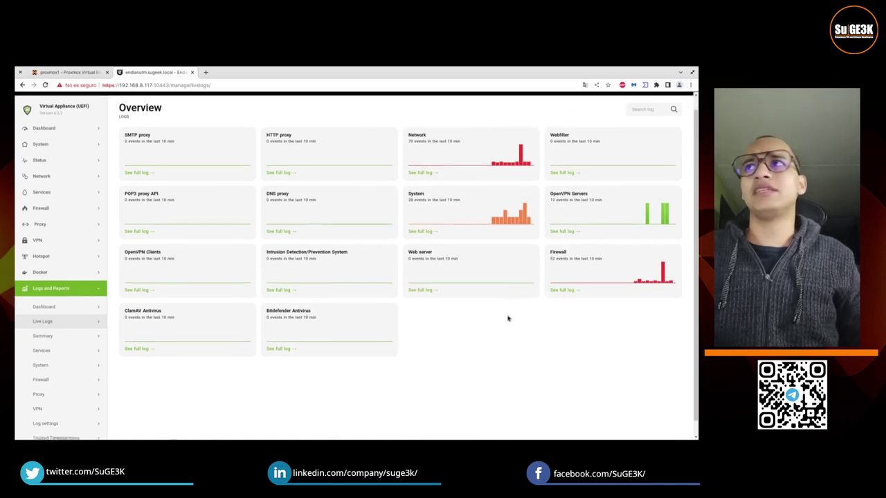
scroll(80, 358, "down", 1)
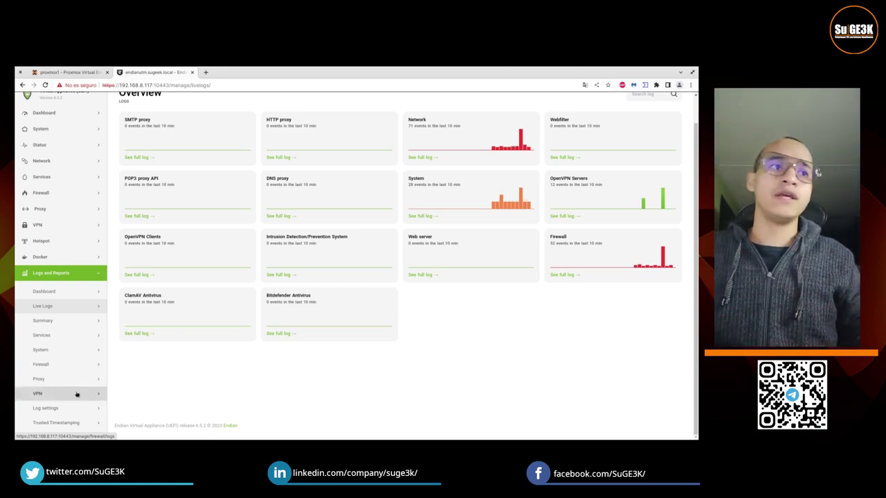
Expand the VPN log categories and read through the OpenVPN client log
left_click(75, 393)
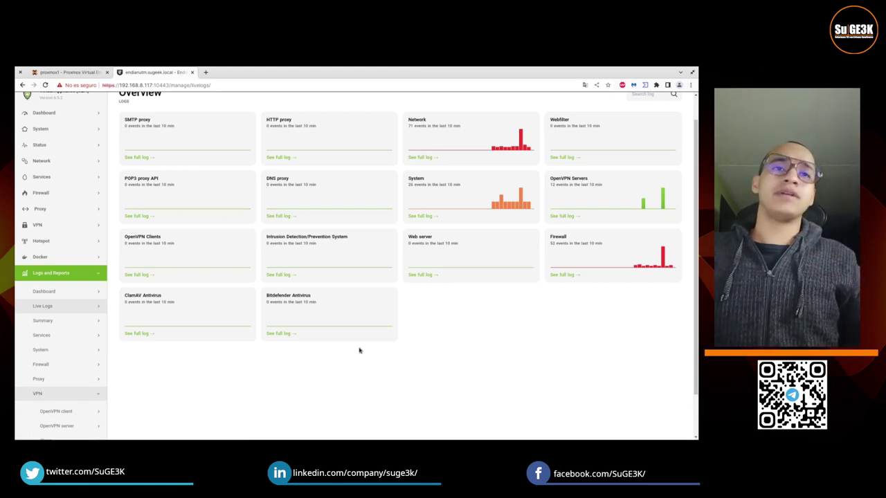
scroll(97, 393, "down", 2)
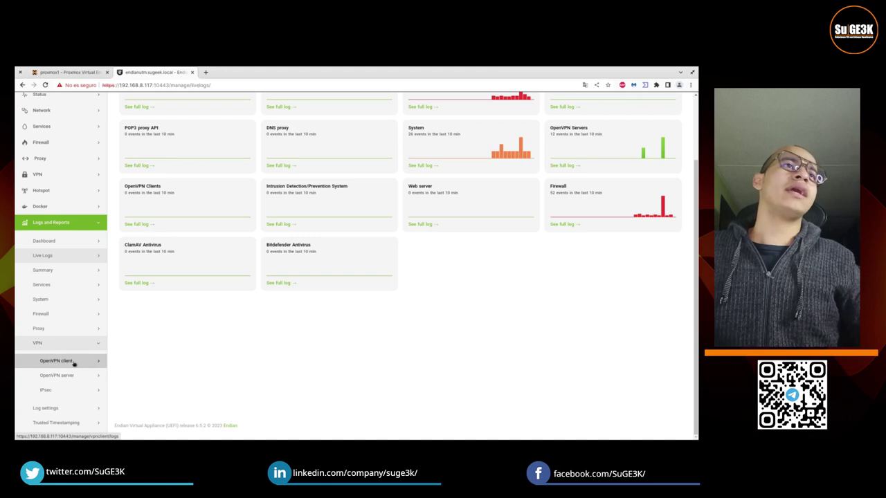
left_click(74, 361)
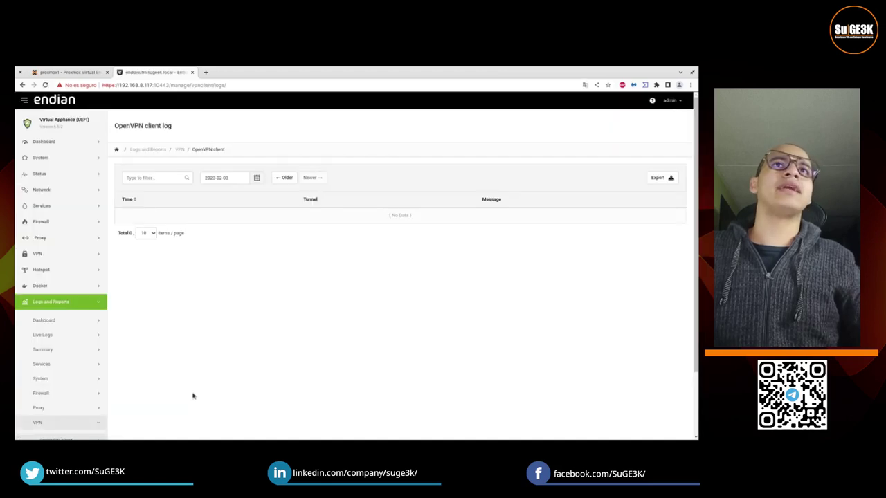
scroll(60, 371, "down", 2)
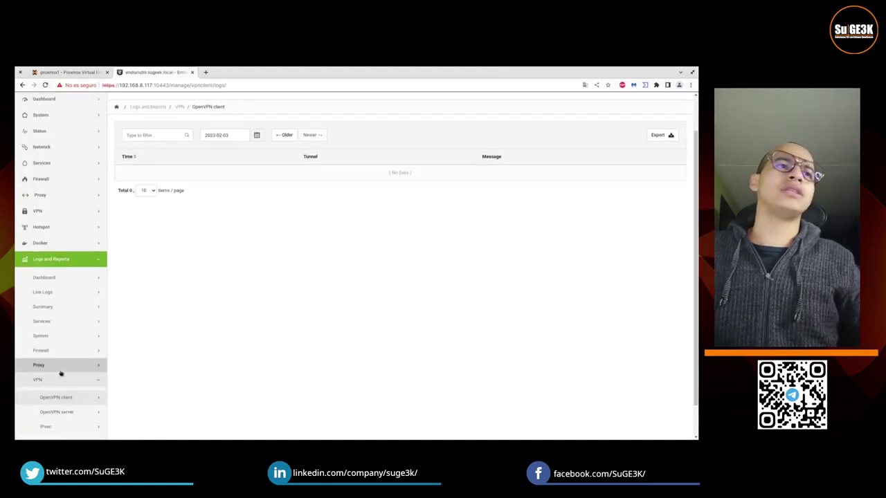
scroll(72, 405, "down", 1)
Check the log settings, then go to Network > Zones and Interfaces
left_click(67, 408)
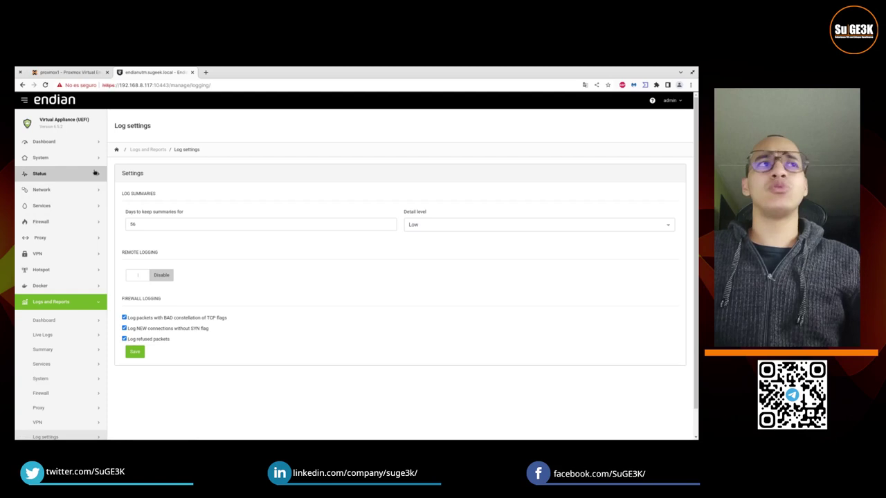
left_click(91, 191)
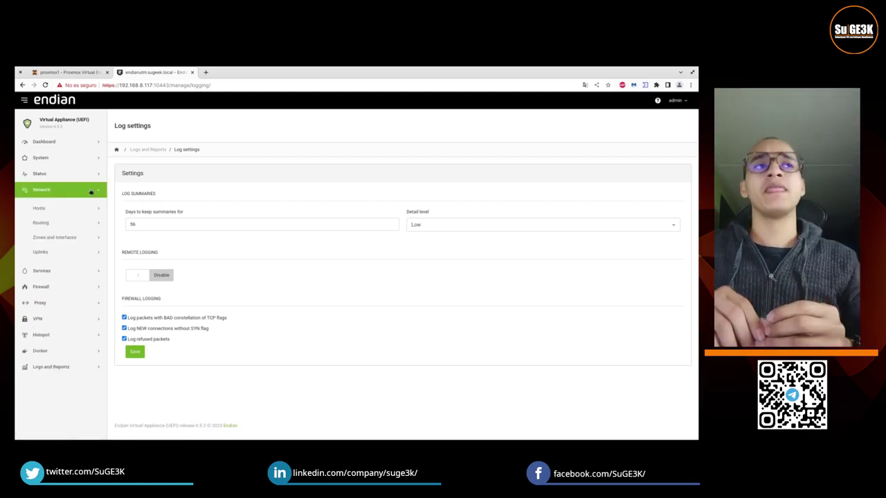
left_click(88, 237)
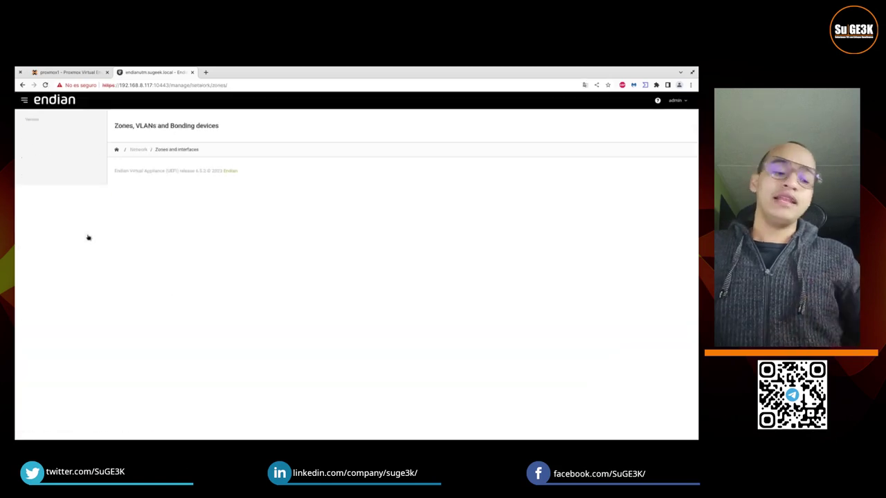